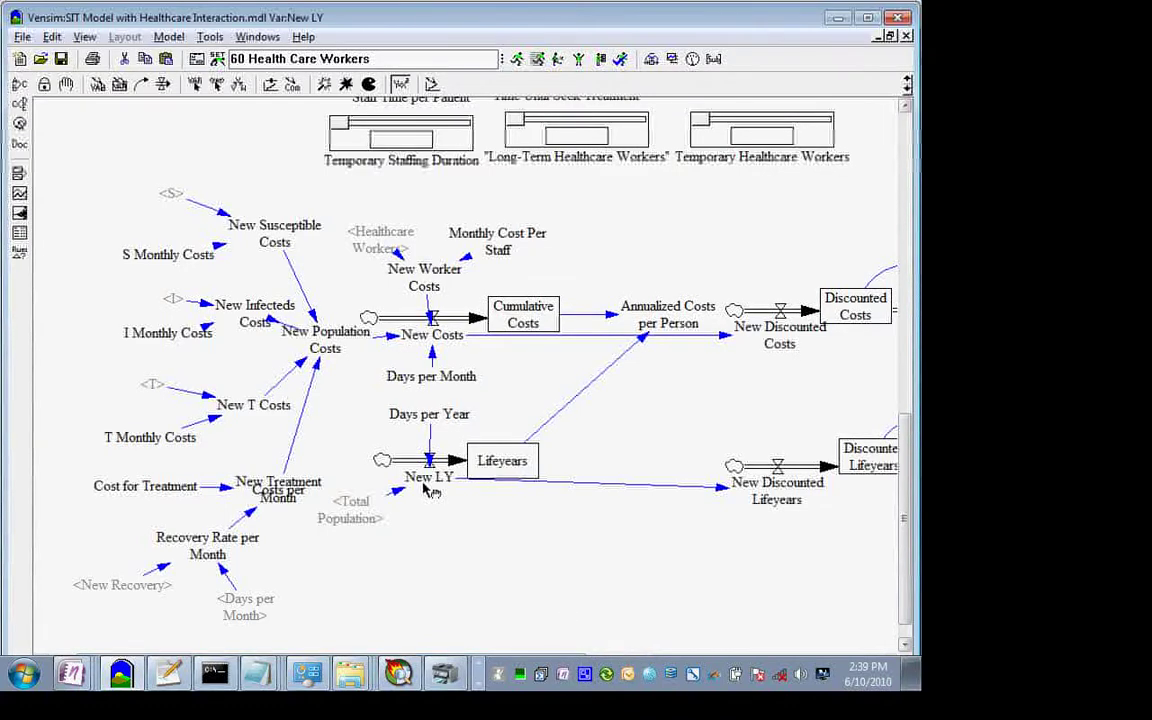
pyautogui.moveTo(428, 490)
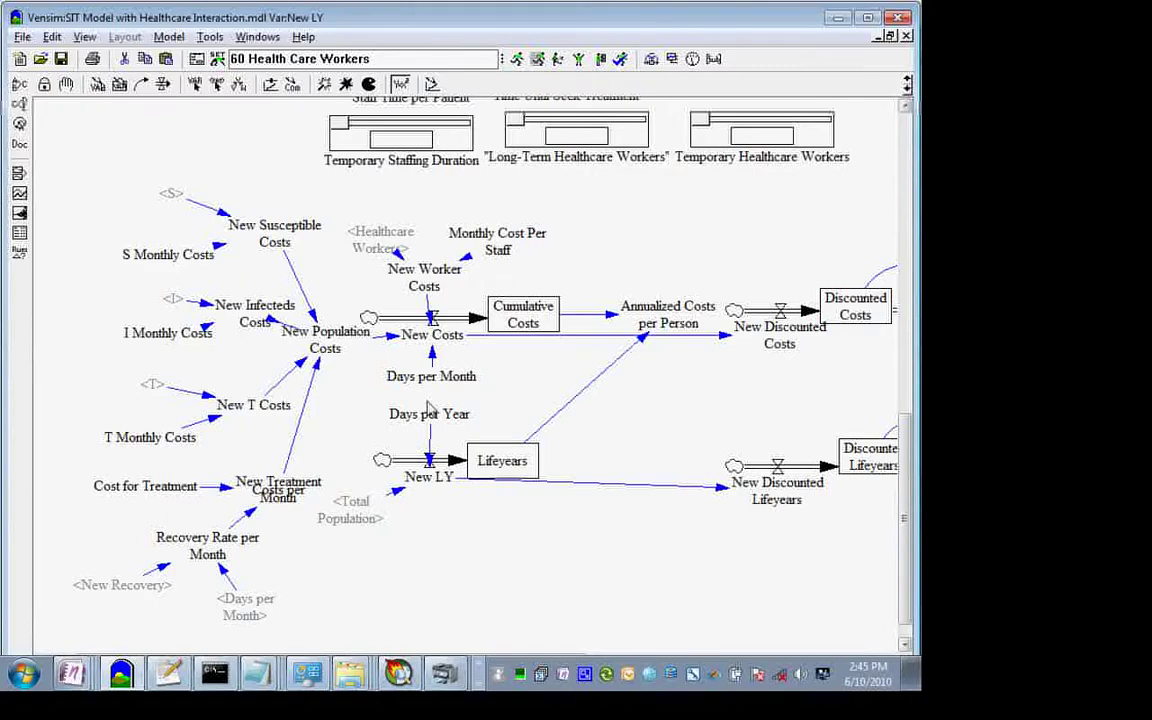
pyautogui.press('BackSpace')
pyautogui.write('0')
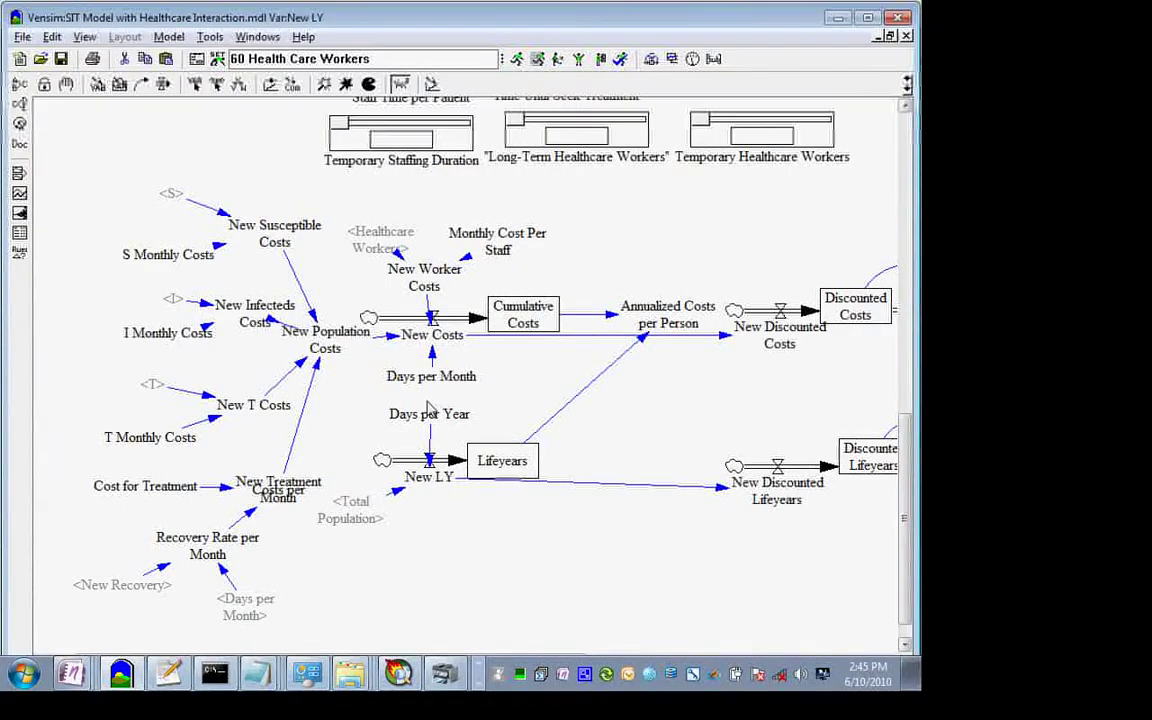
pyautogui.write('0')
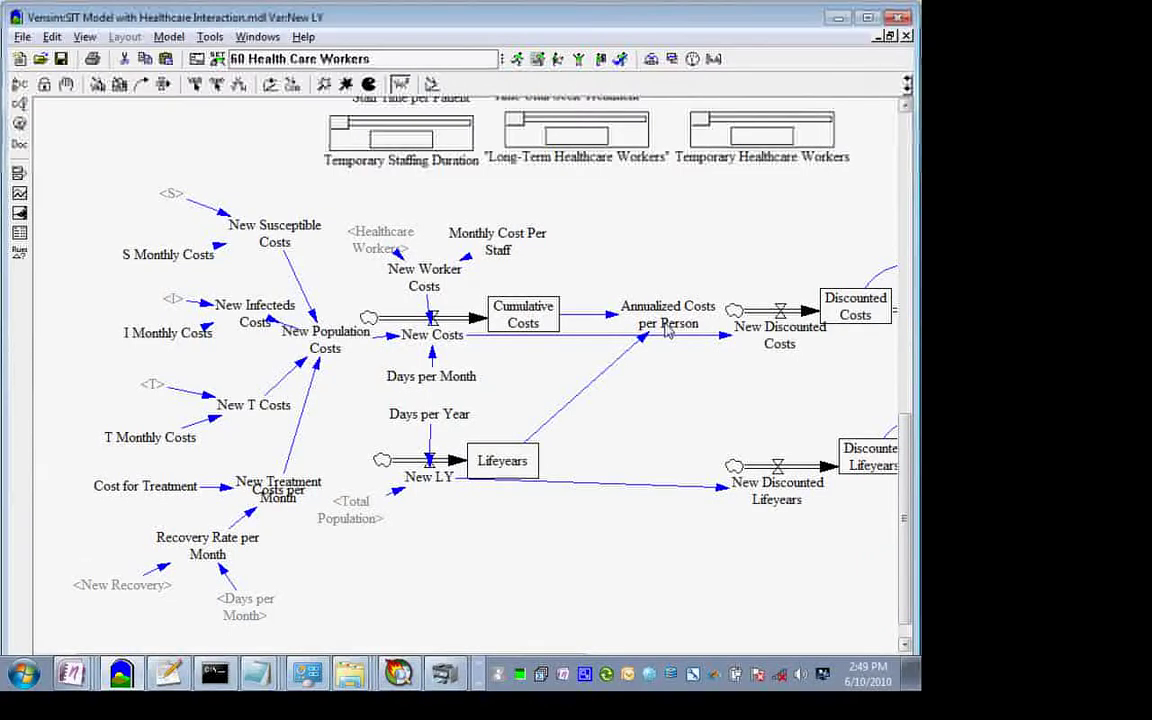
# Step: Examine the discounted costs and lifeyears structure and the S, I and T stock-and-flow structure of the model
pyautogui.hscroll(5, 668, 333)
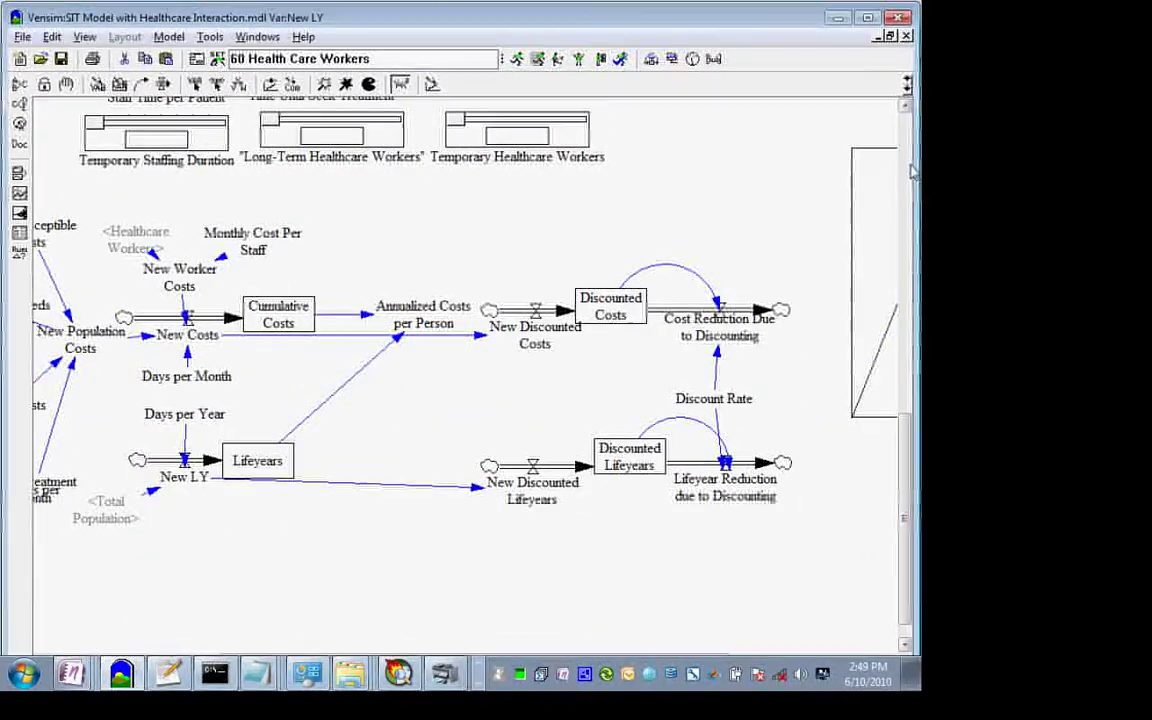
pyautogui.scroll(10, 350, 585)
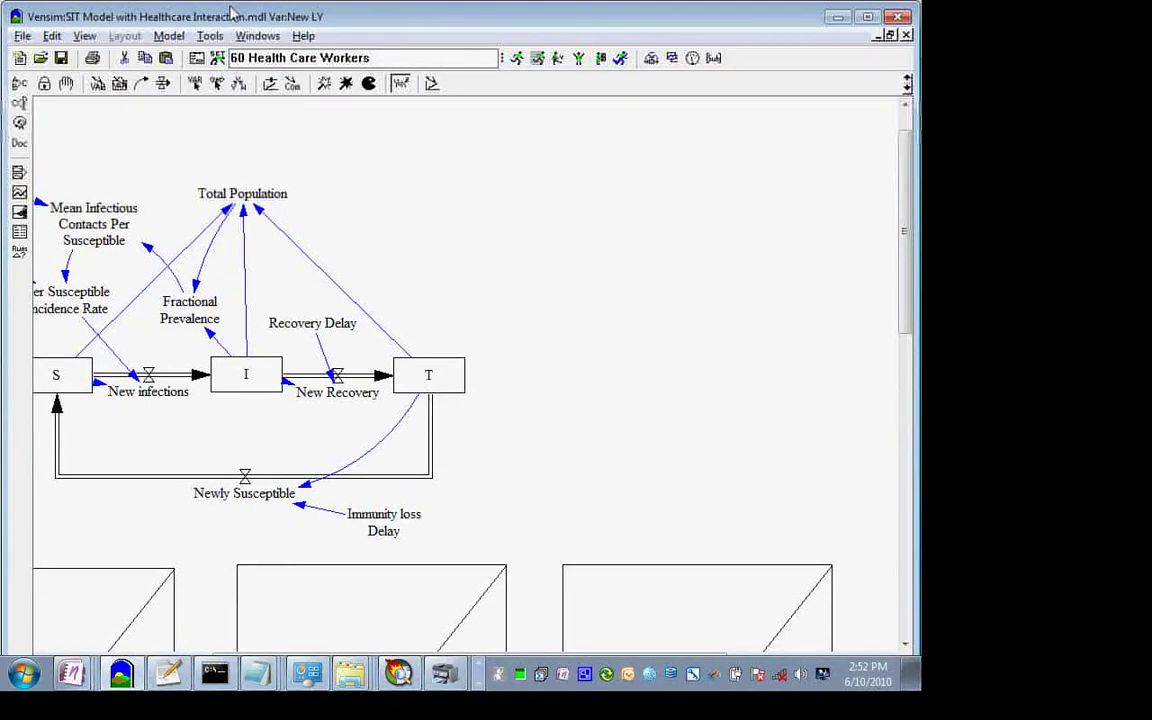
pyautogui.moveTo(230, 12)
pyautogui.mouseDown()
pyautogui.moveTo(234, 56)
pyautogui.moveTo(233, 21)
pyautogui.mouseUp()
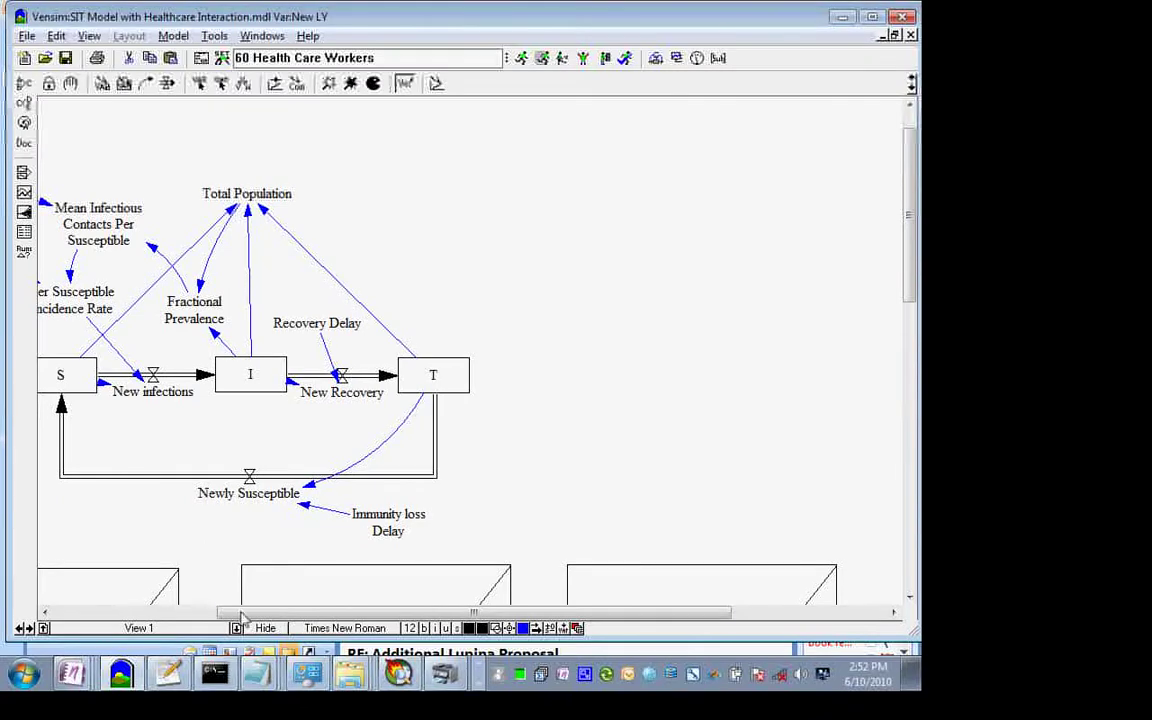
pyautogui.moveTo(245, 615); pyautogui.dragTo(180, 615)
pyautogui.click(170, 628)
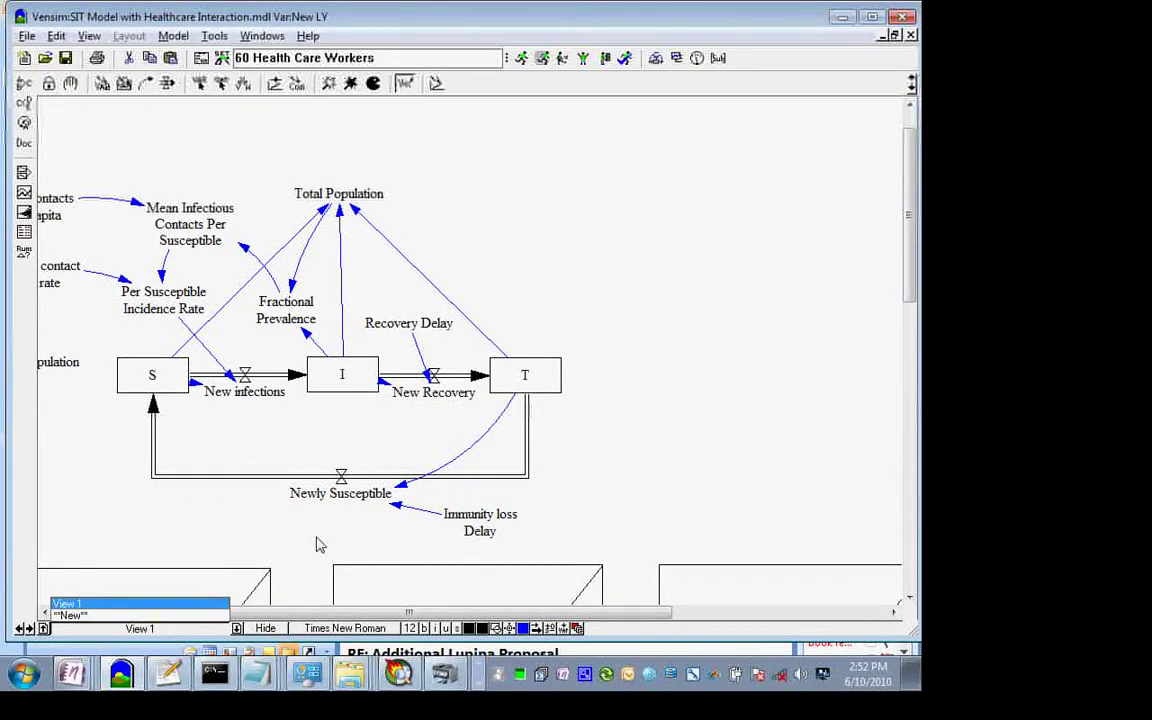
pyautogui.moveTo(304, 612); pyautogui.dragTo(246, 634)
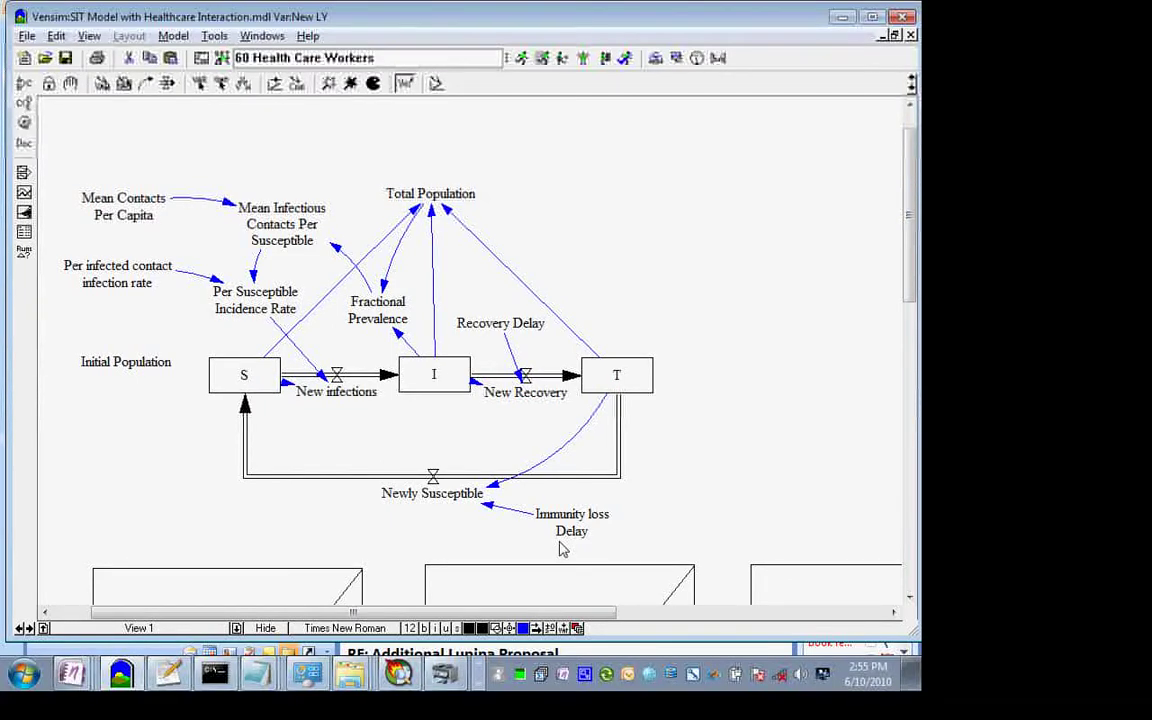
pyautogui.hscroll(-2, 562, 547)
pyautogui.hscroll(3, 590, 530)
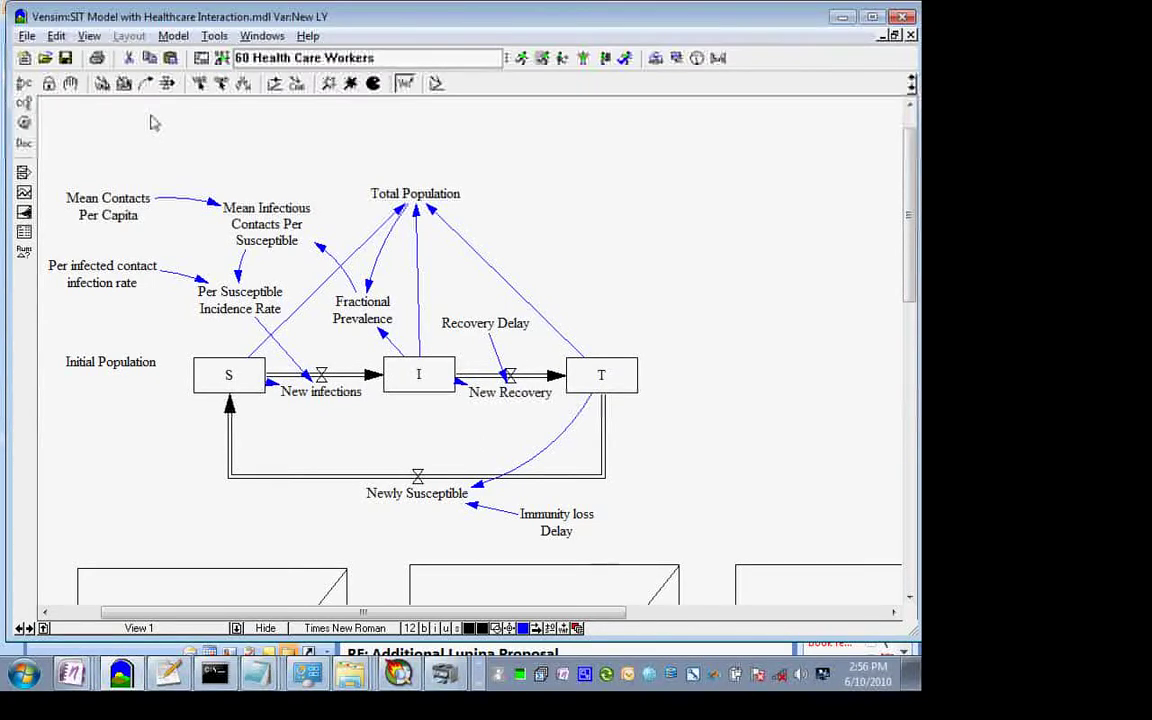
# Step: Review the model's time bounds, time step and units for time in the model settings
pyautogui.click(173, 36)
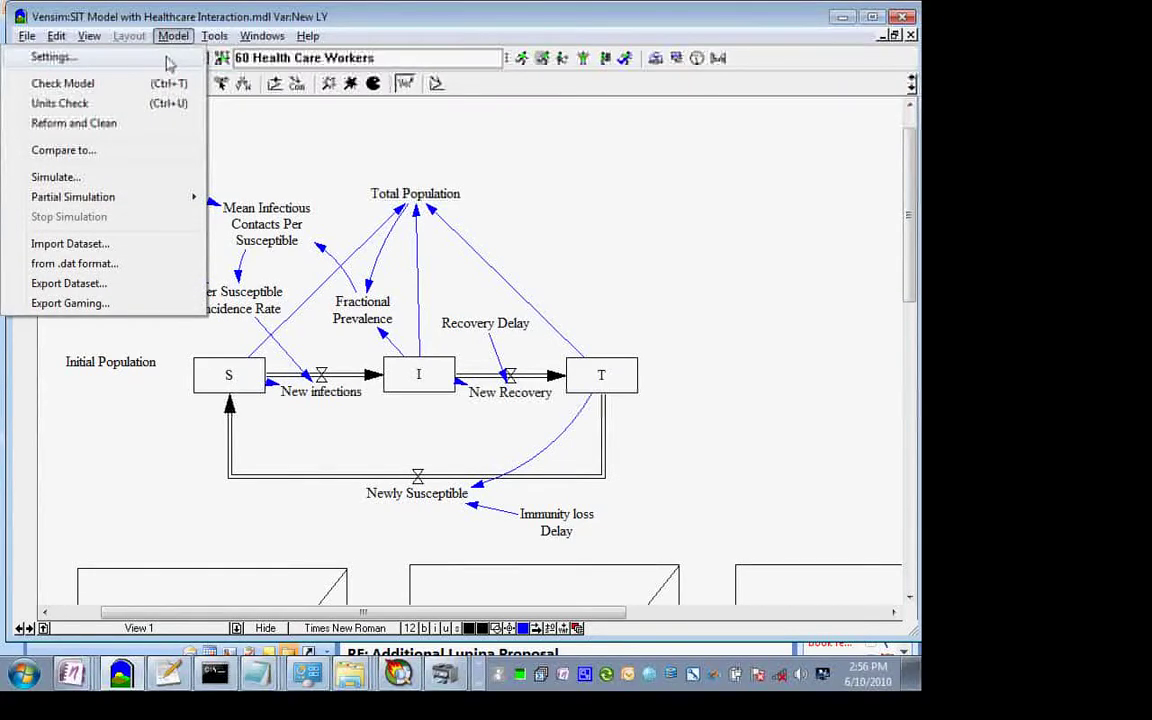
pyautogui.click(168, 60)
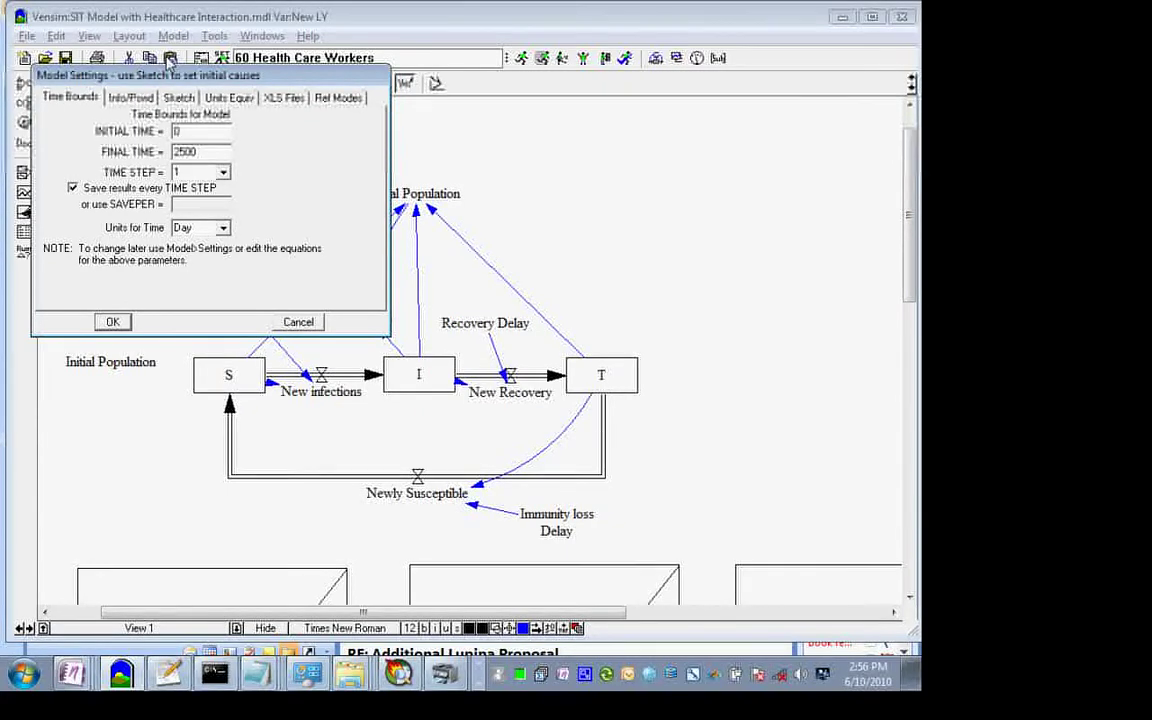
pyautogui.click(113, 321)
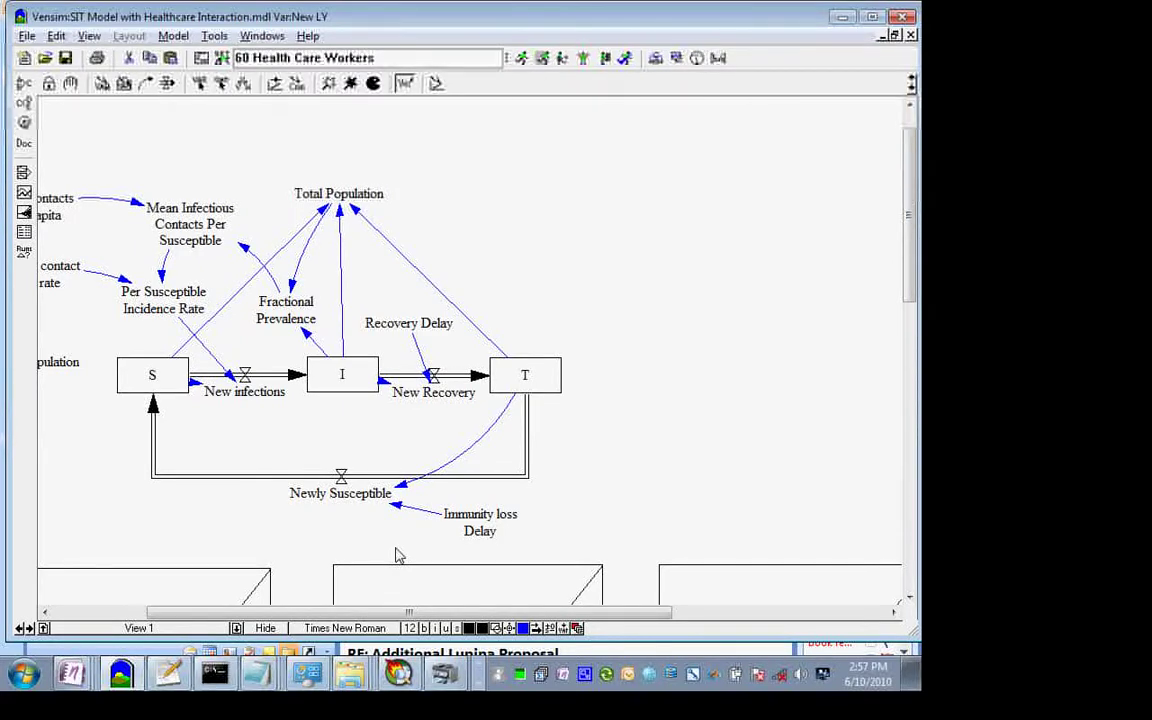
pyautogui.click(171, 38)
pyautogui.click(172, 38)
pyautogui.click(173, 38)
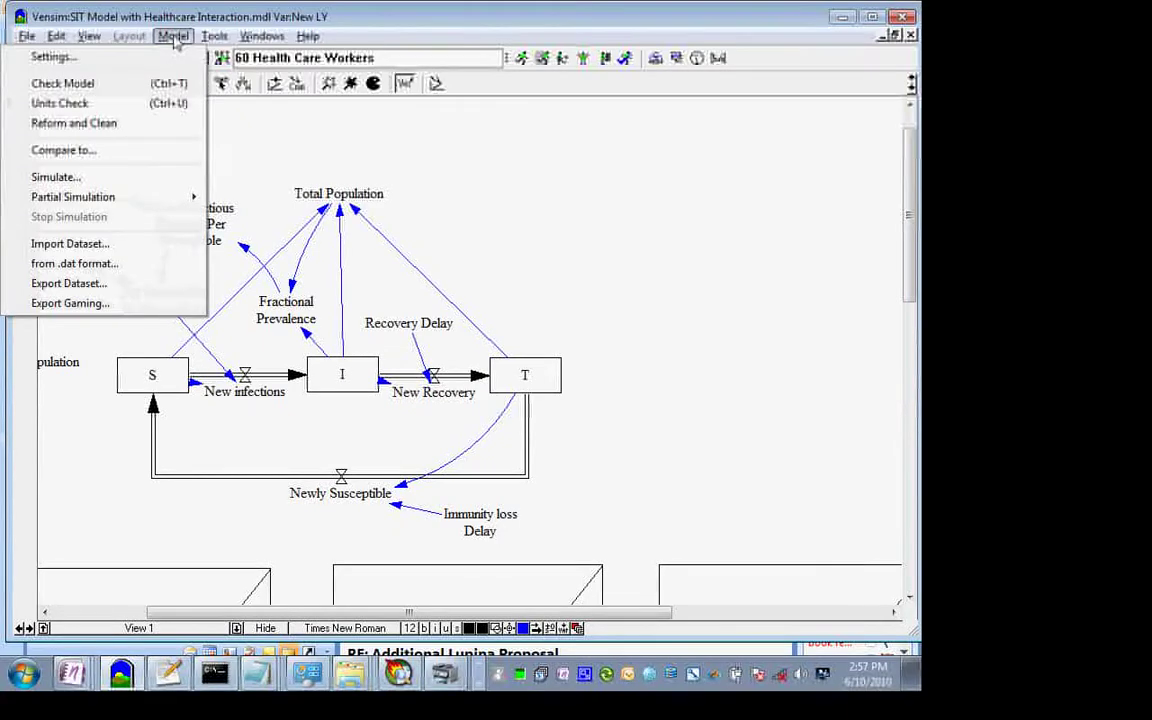
pyautogui.click(145, 60)
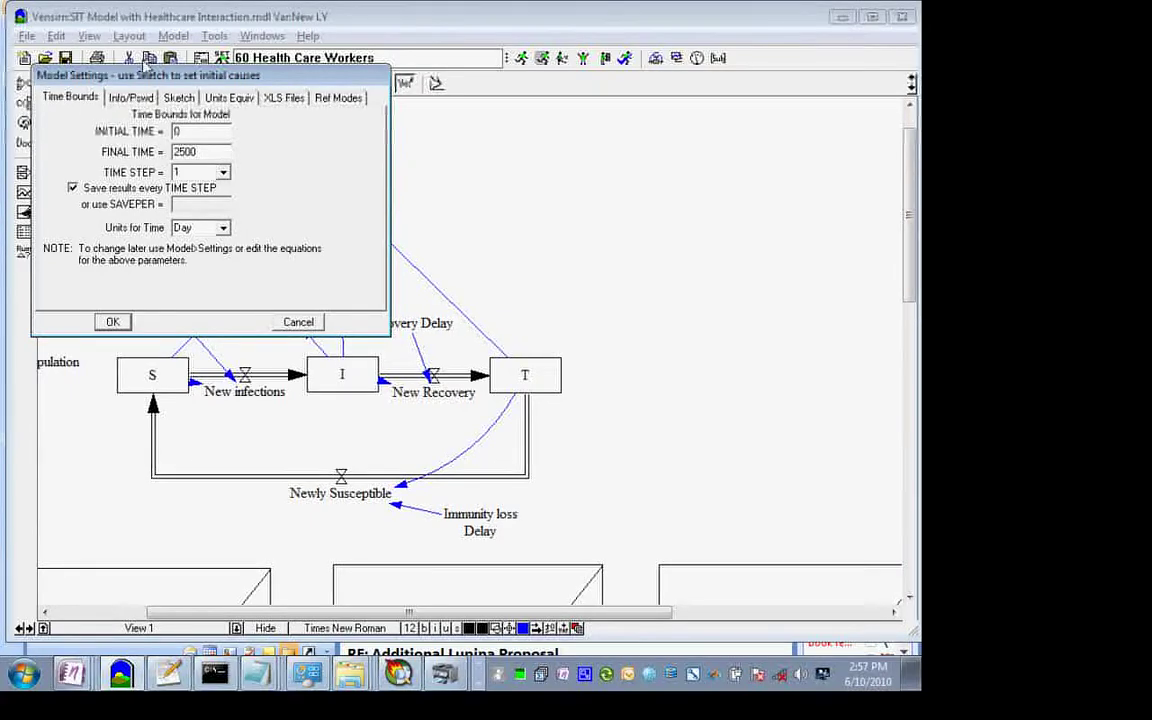
pyautogui.press('Return')
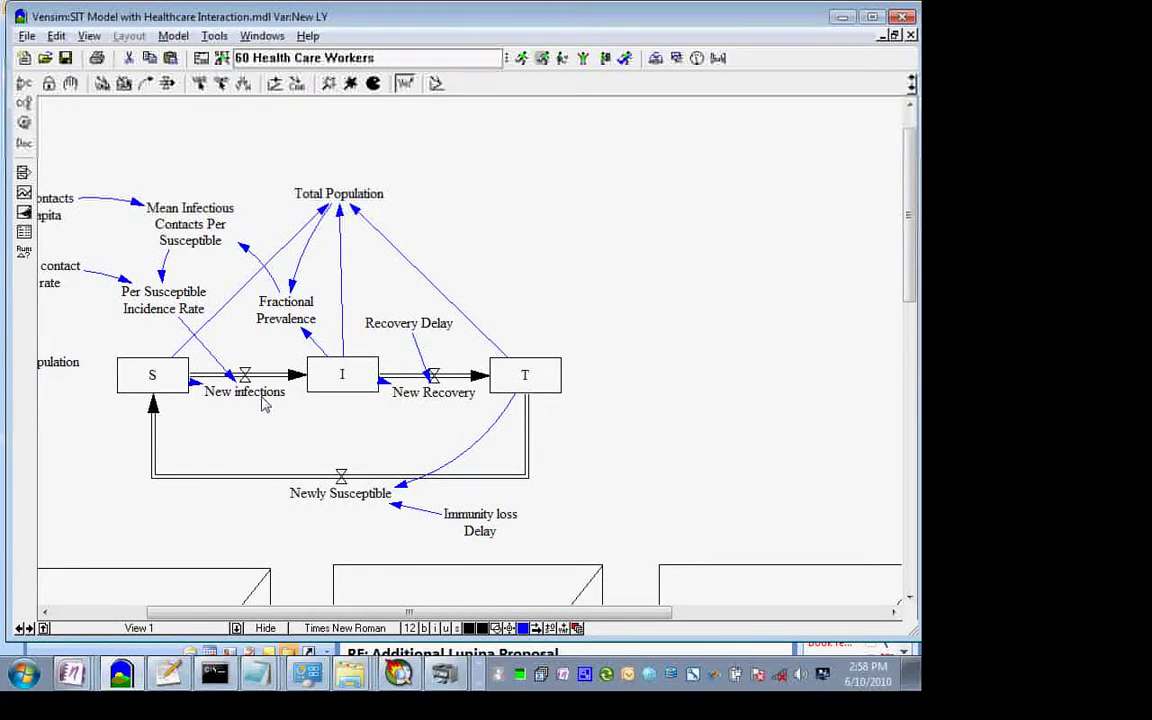
# Step: Set the units of the New infections flow to Person/Day in its equation
pyautogui.moveTo(259, 400)
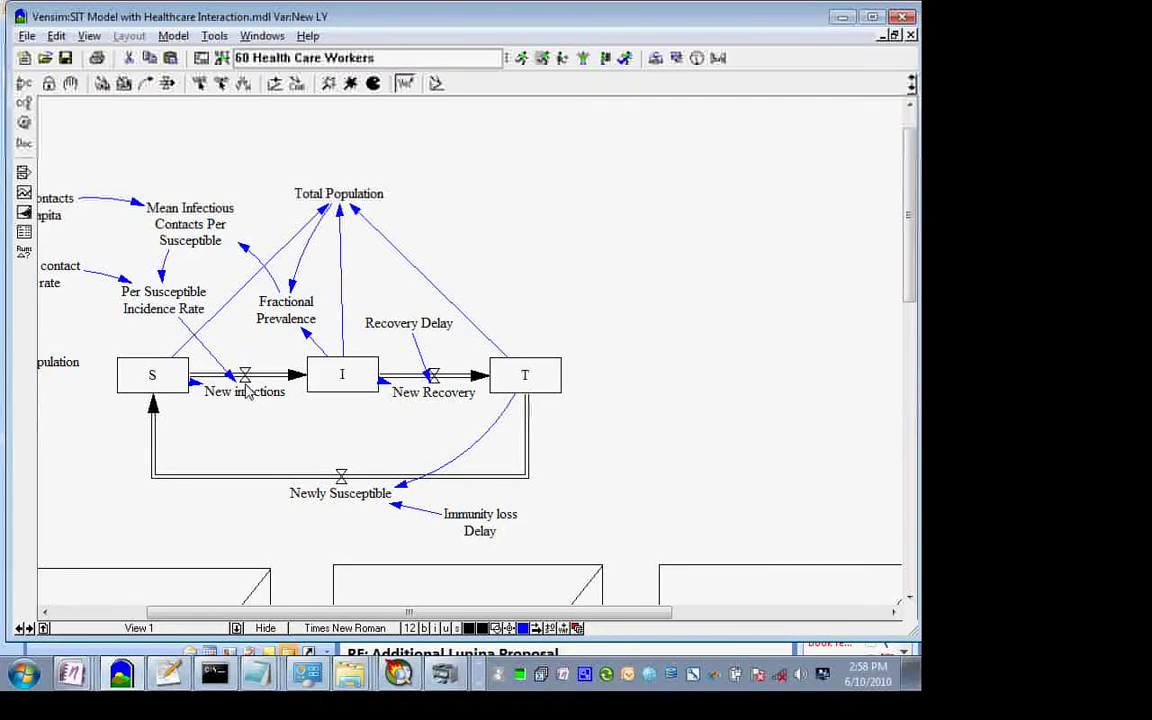
pyautogui.click(246, 390)
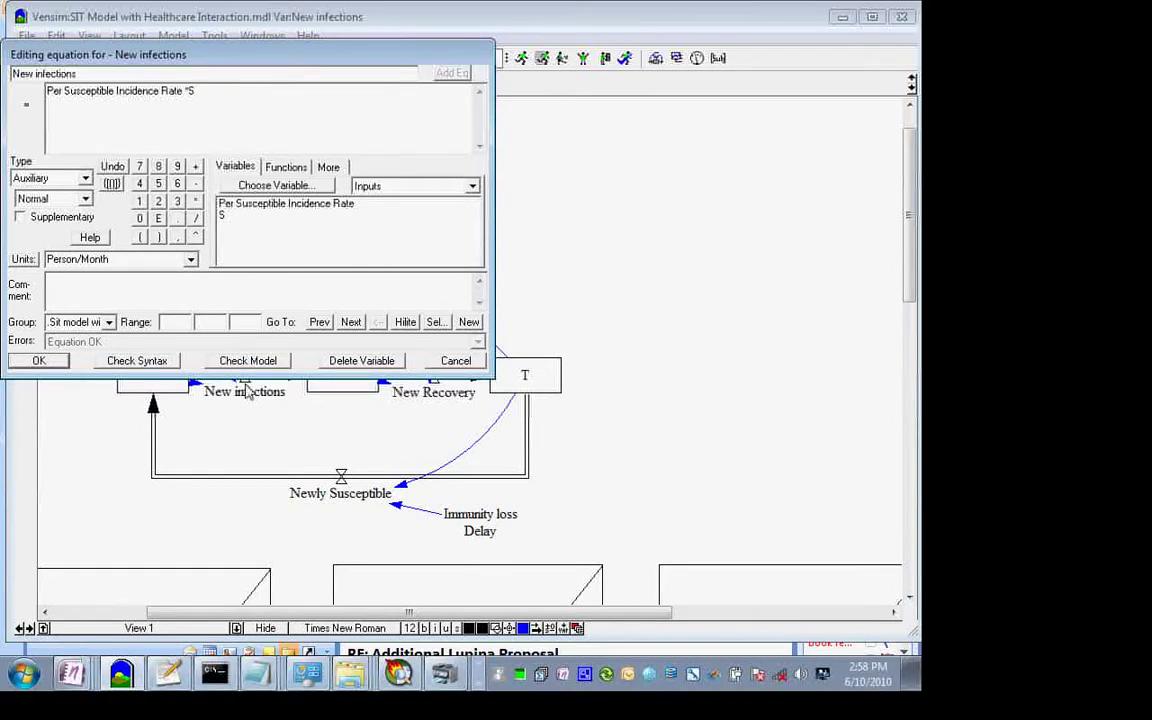
pyautogui.click(120, 262)
pyautogui.click(120, 262)
pyautogui.press('BackSpace')
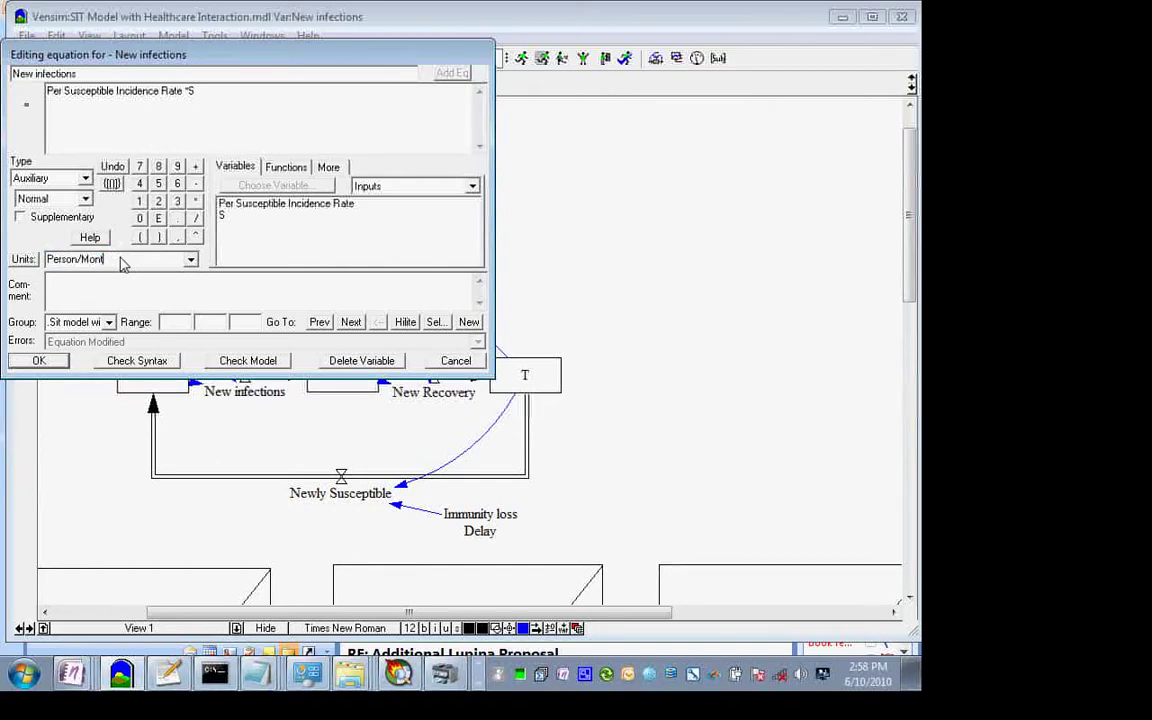
pyautogui.press('BackSpace')
pyautogui.write('Day')
pyautogui.click(44, 362)
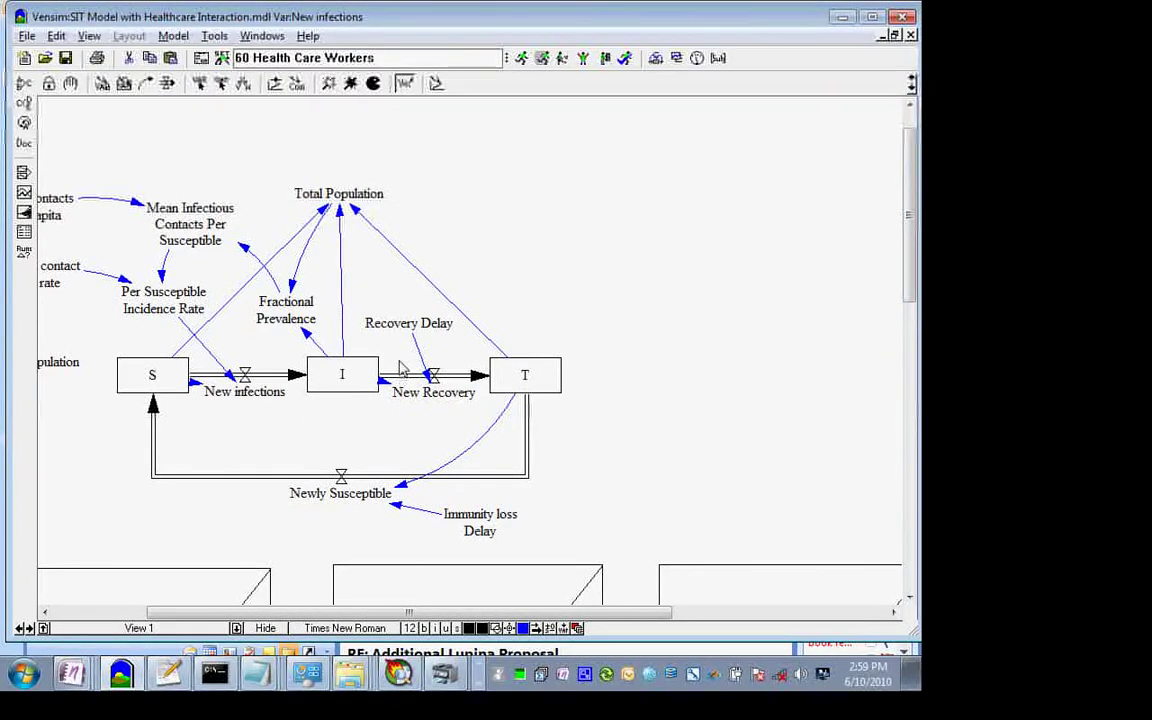
# Step: Check the datasets in the control panel and the contents of the subscript control, closing both
pyautogui.click(697, 58)
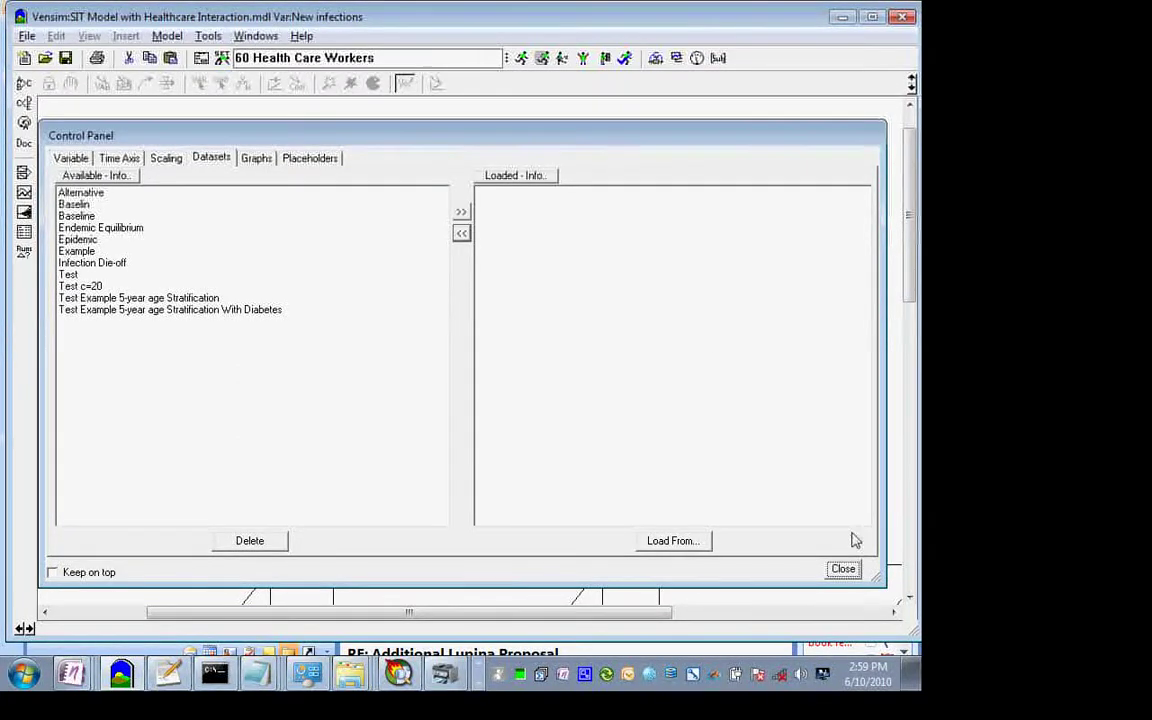
pyautogui.click(842, 569)
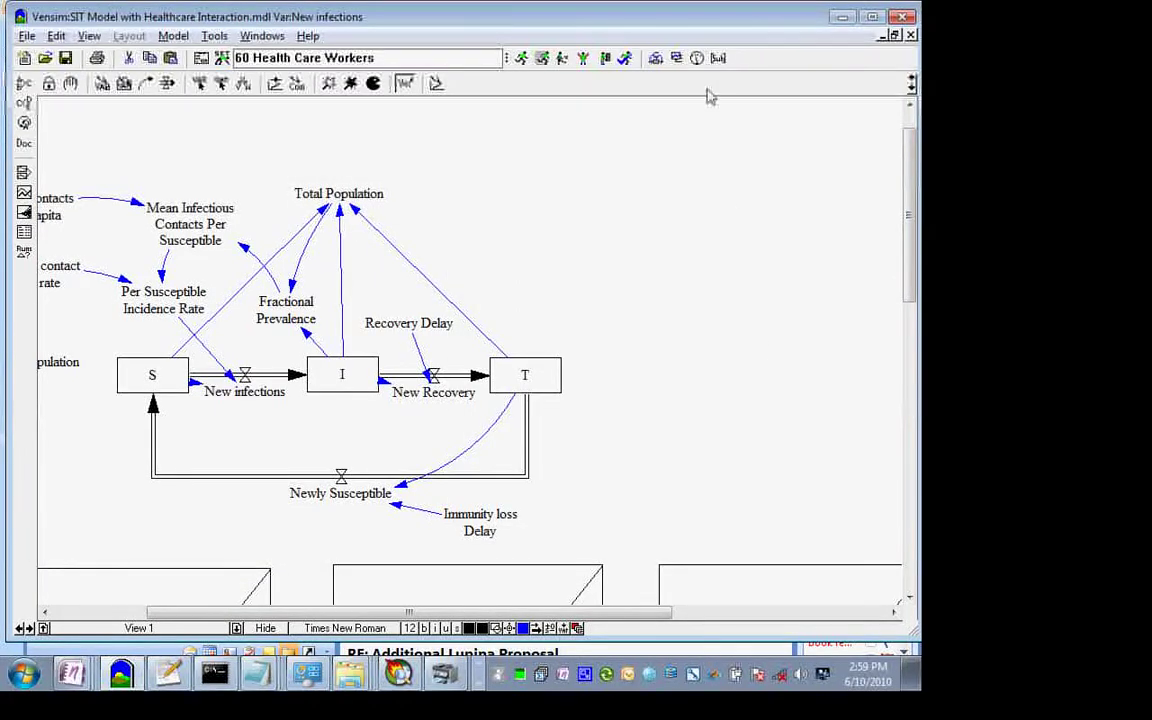
pyautogui.click(722, 58)
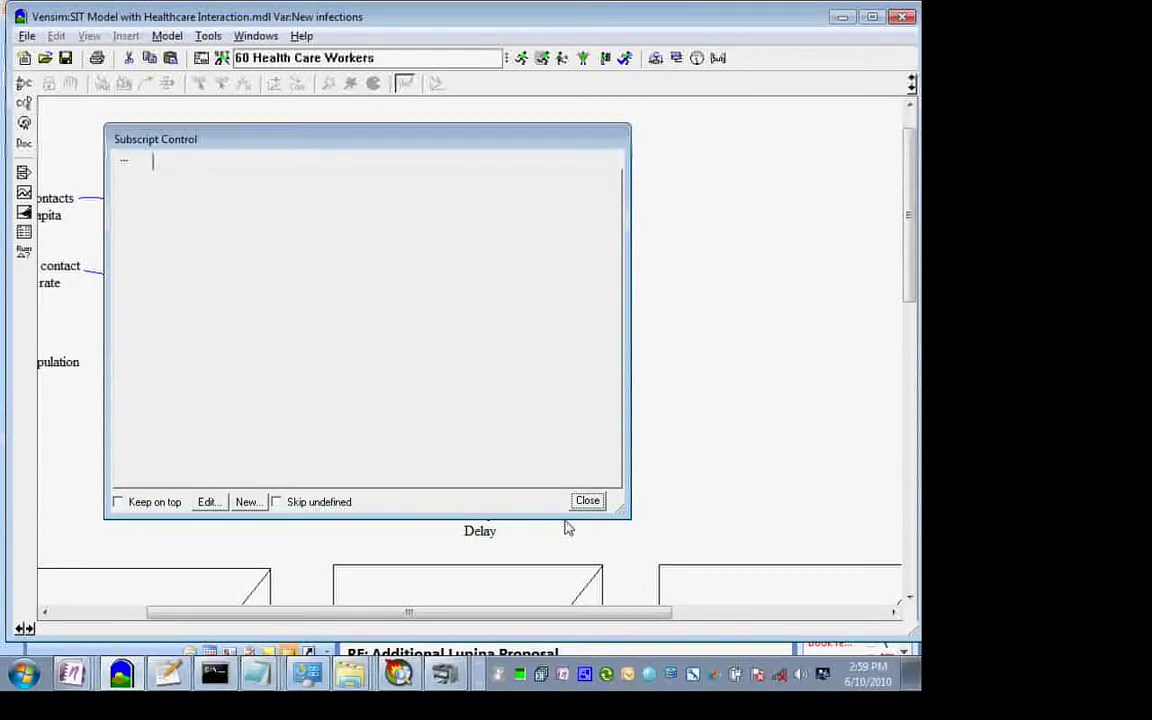
pyautogui.click(588, 501)
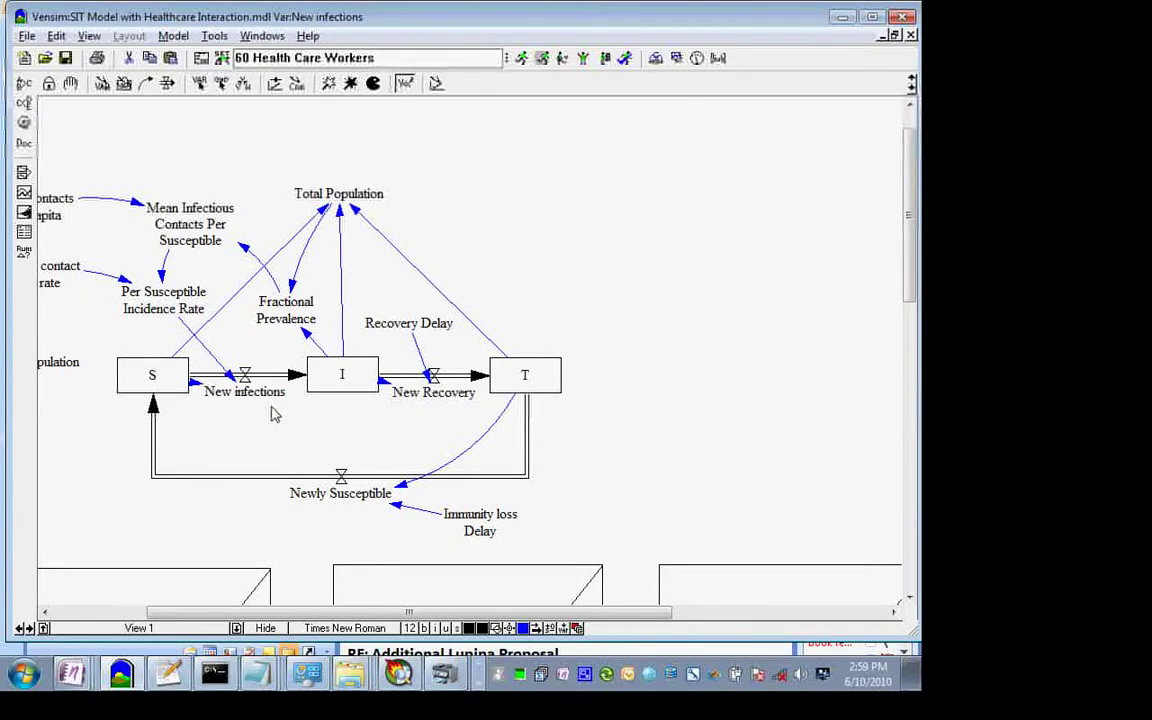
# Step: Open the program's documentation and bring up the word search of its help topics
pyautogui.click(173, 37)
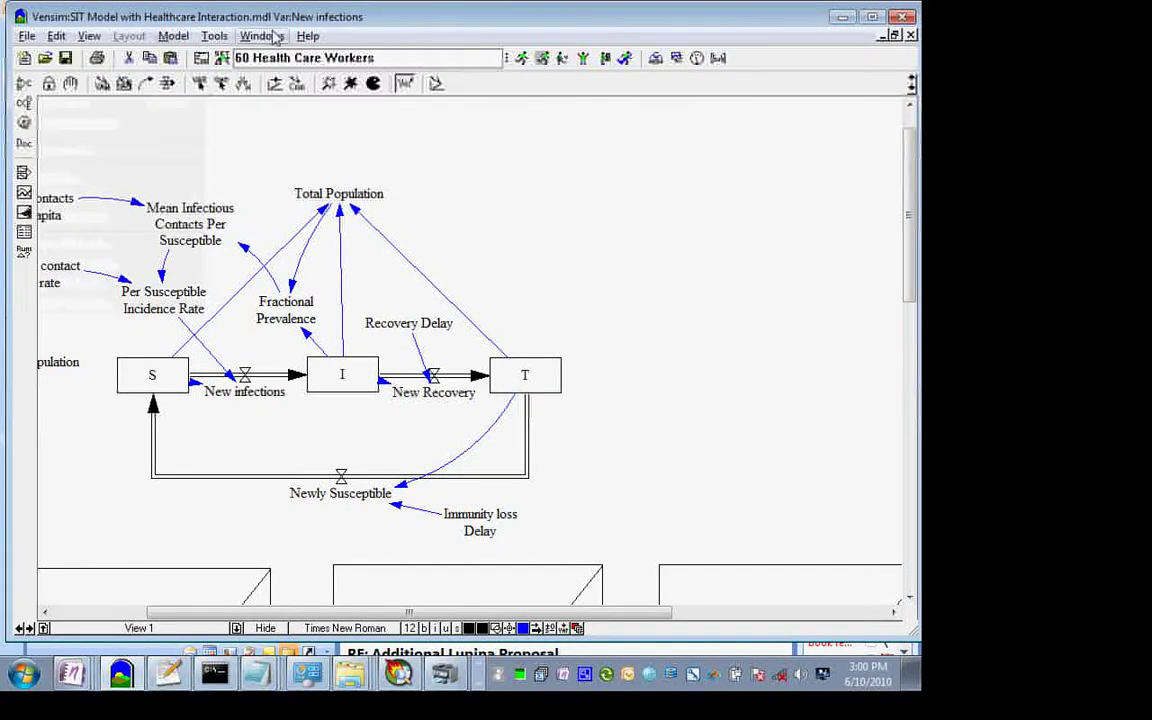
pyautogui.moveTo(310, 37)
pyautogui.click(284, 98)
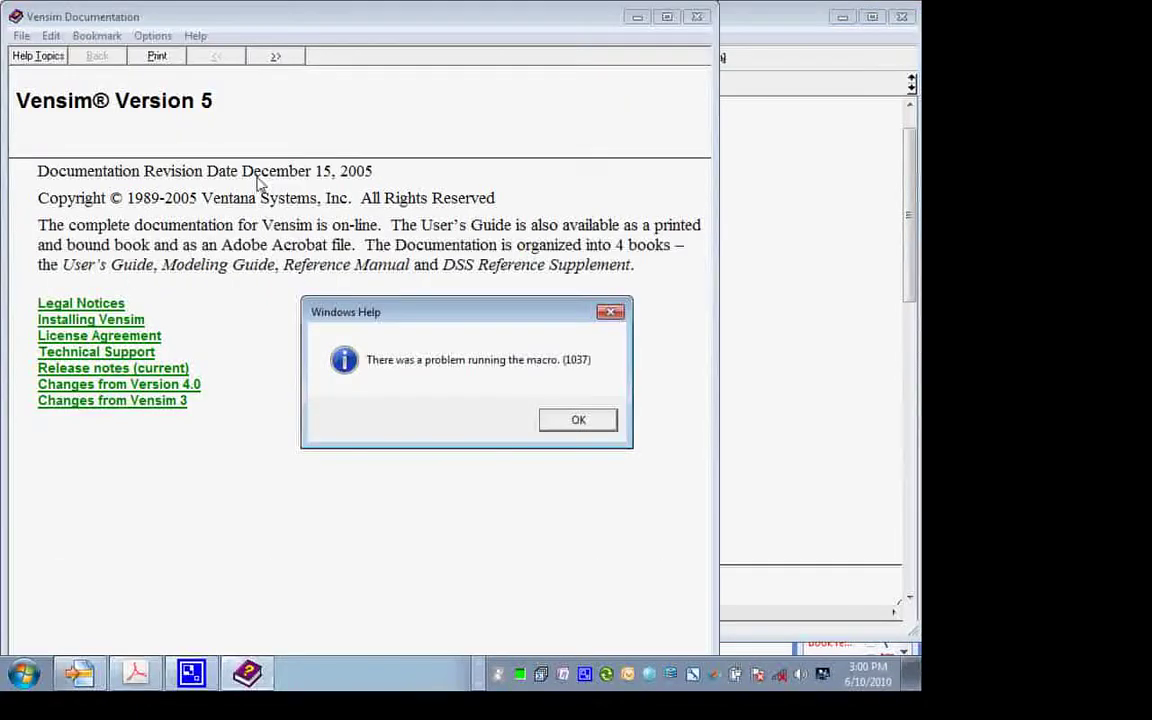
pyautogui.click(552, 429)
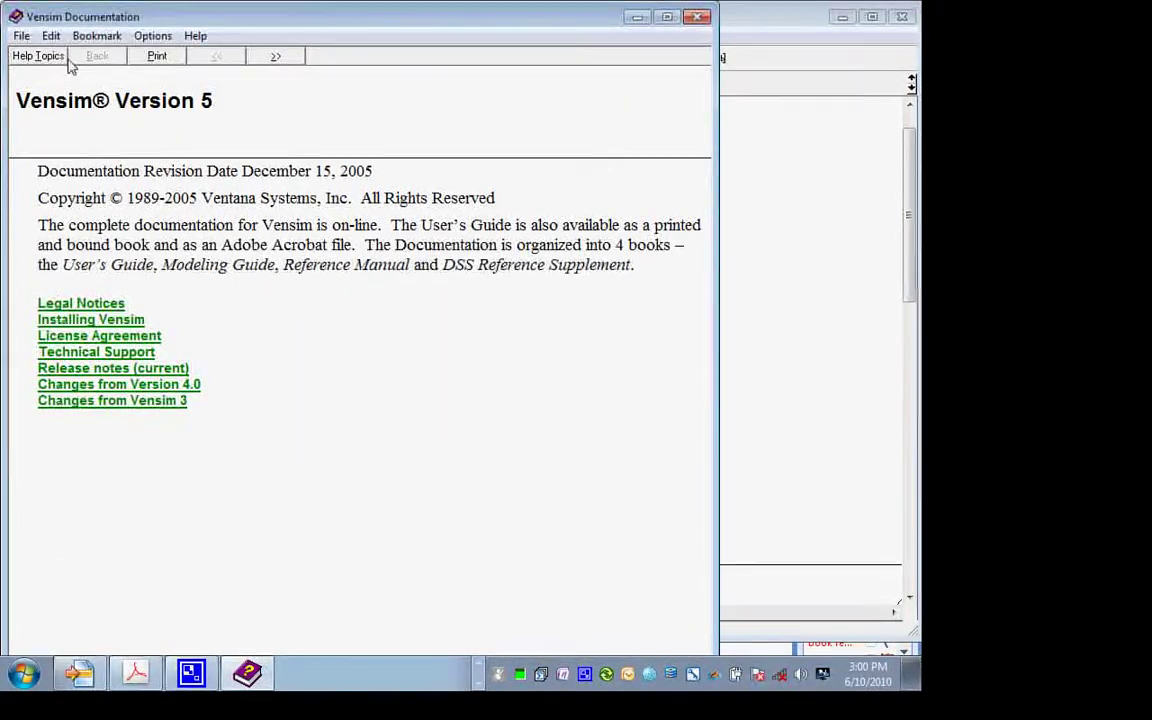
pyautogui.click(21, 35)
pyautogui.click(90, 112)
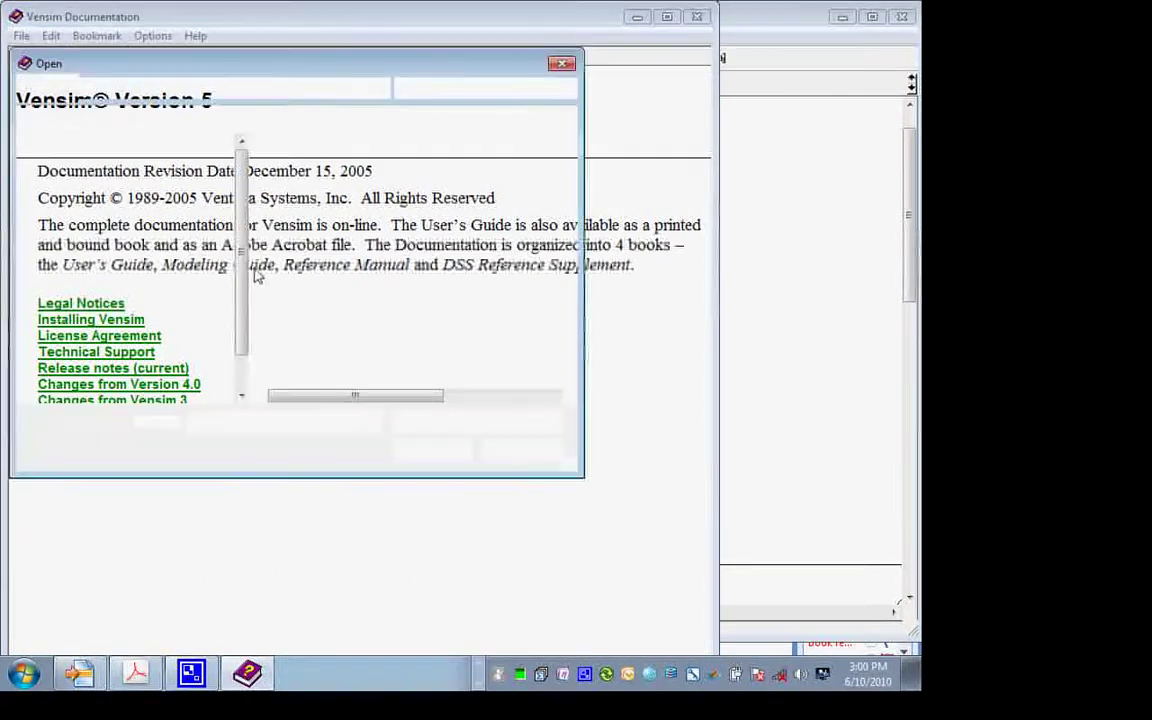
pyautogui.click(307, 196)
pyautogui.doubleClick(307, 190)
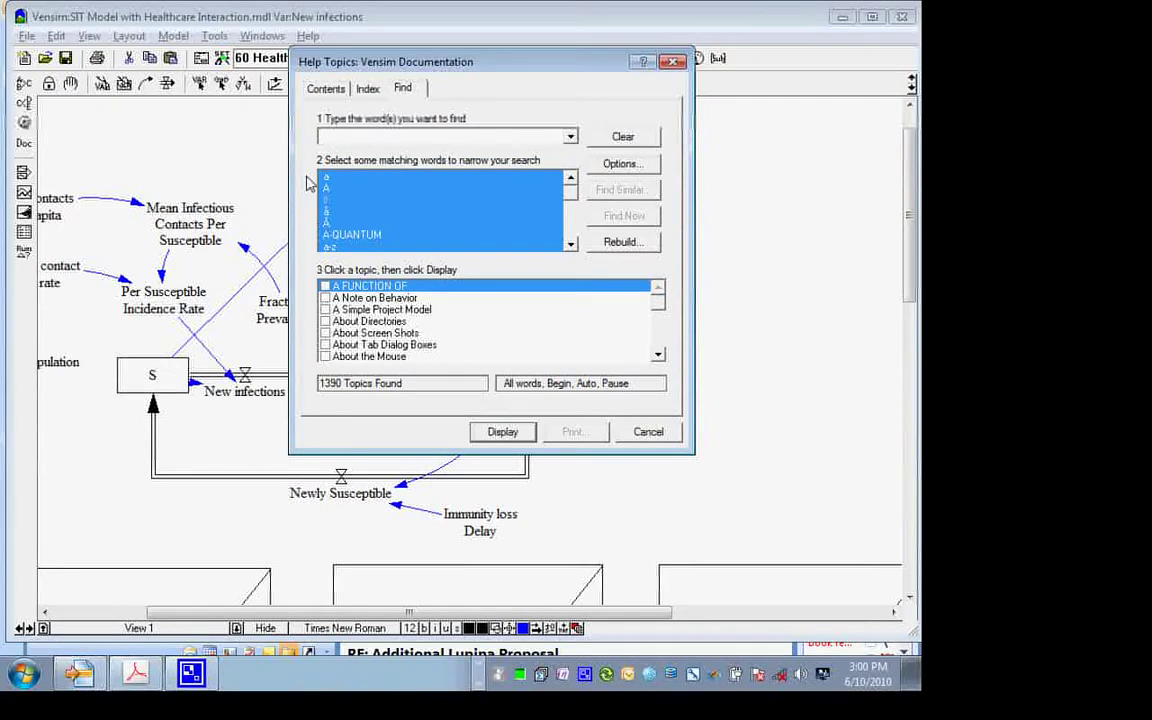
# Step: Search the help topics for "unit equiv" and read the Units Equivalents topic, returning to the model
pyautogui.write('unit')
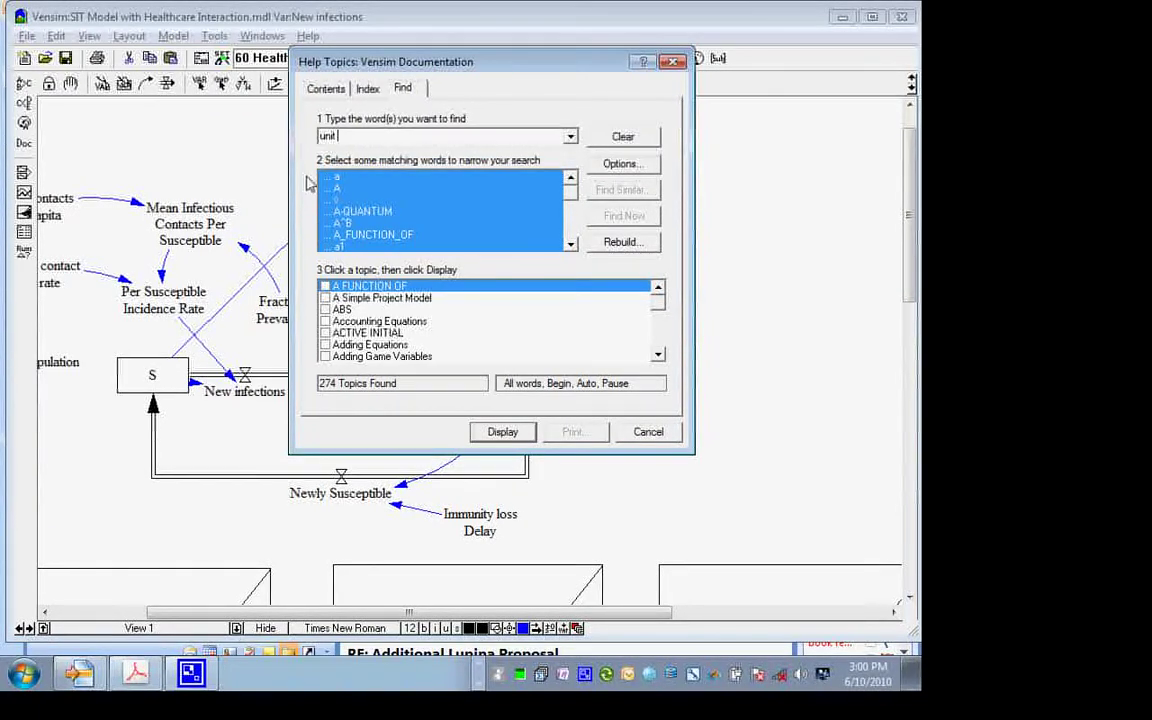
pyautogui.write(' equiv')
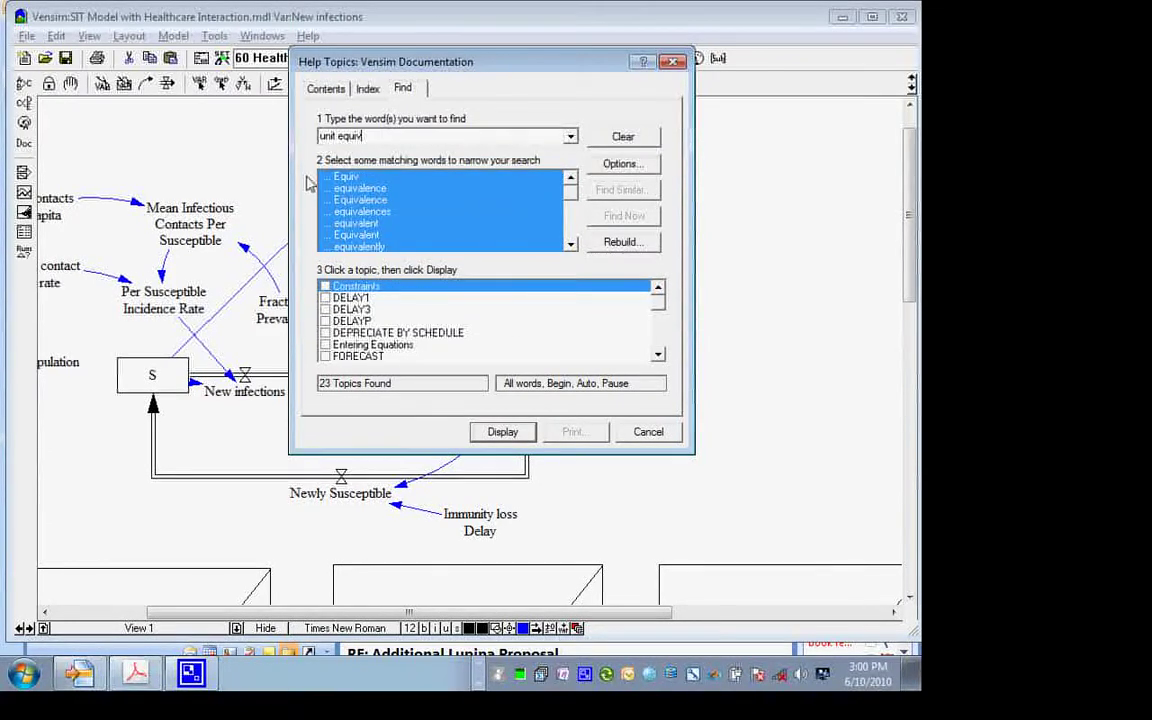
pyautogui.click(658, 340)
pyautogui.click(660, 343)
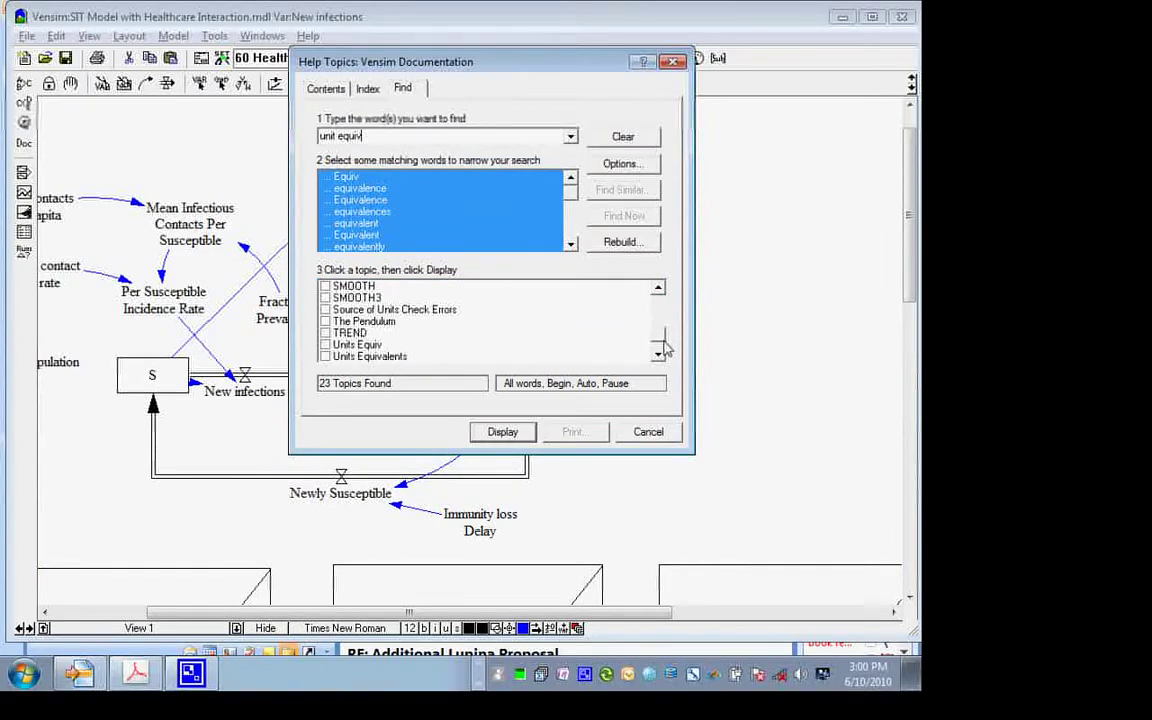
pyautogui.doubleClick(505, 357)
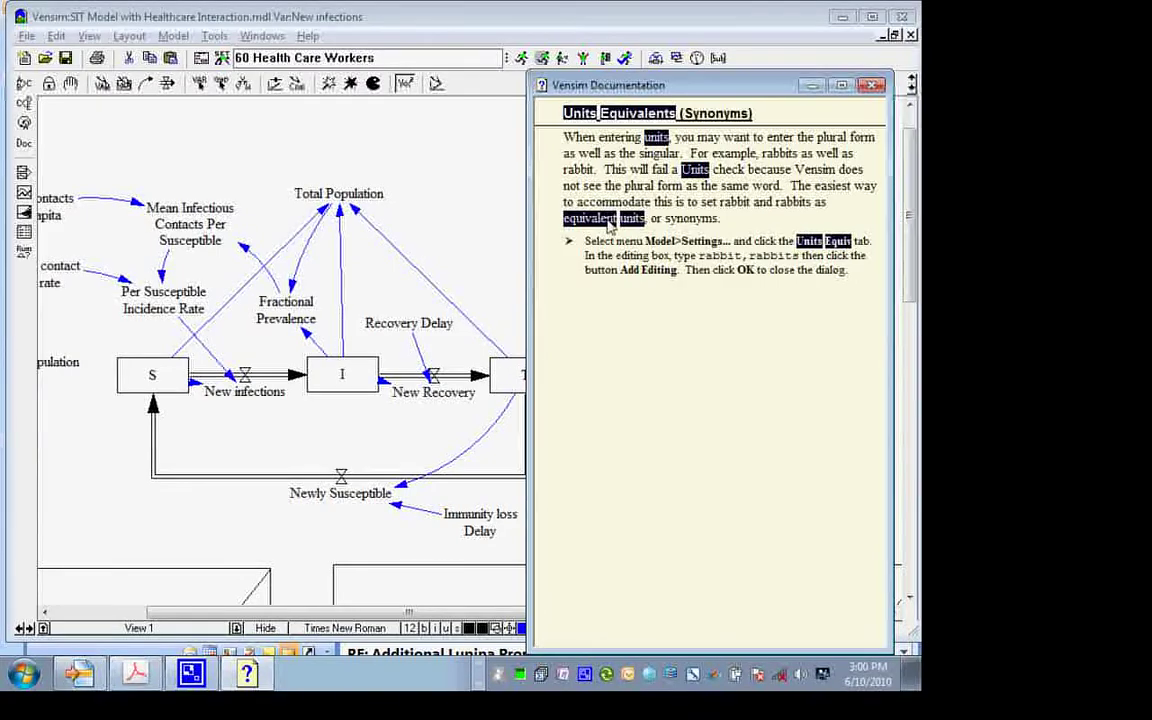
pyautogui.click(478, 183)
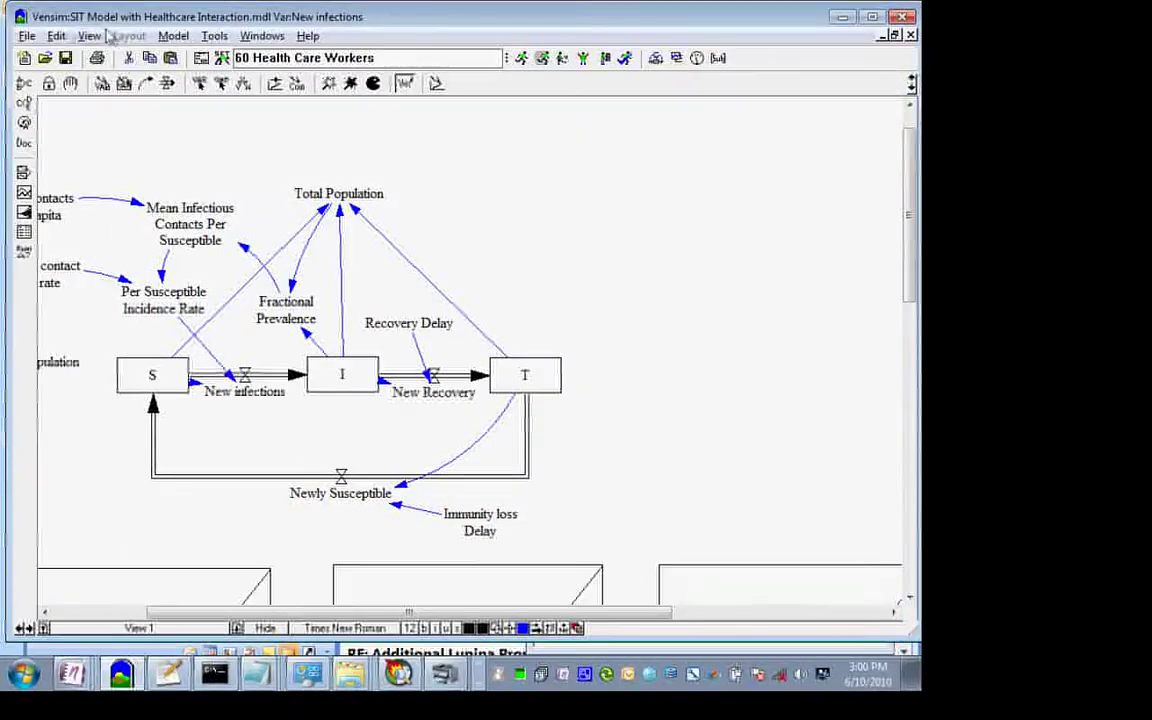
# Step: Display the list of unit equivalents in the model settings
pyautogui.click(172, 36)
pyautogui.click(158, 60)
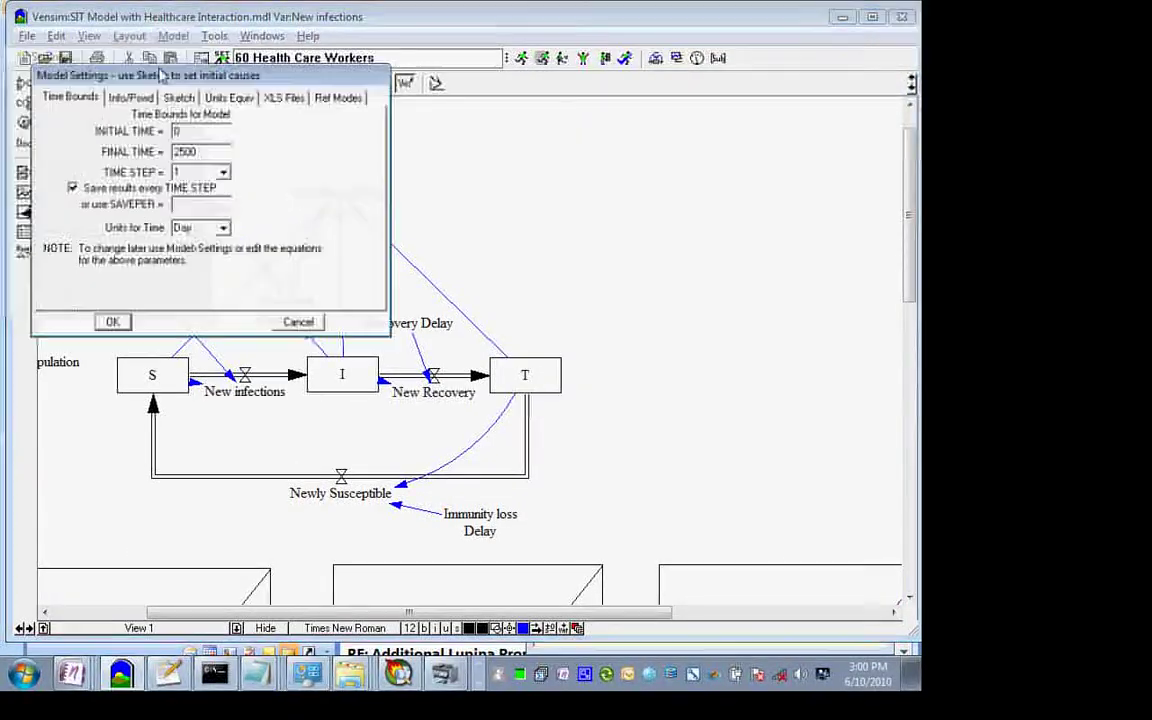
pyautogui.click(231, 99)
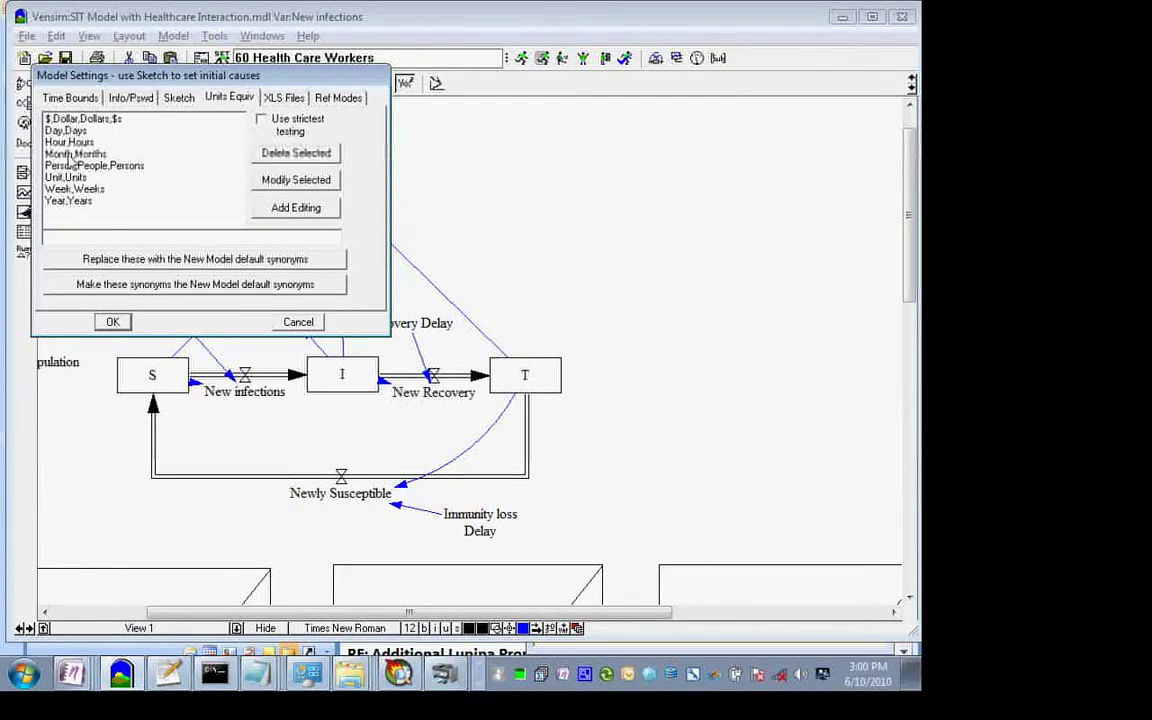
# Step: Close the model settings and review the equations and units of Immunity loss Delay, New Recovery and Recovery Delay
pyautogui.click(112, 321)
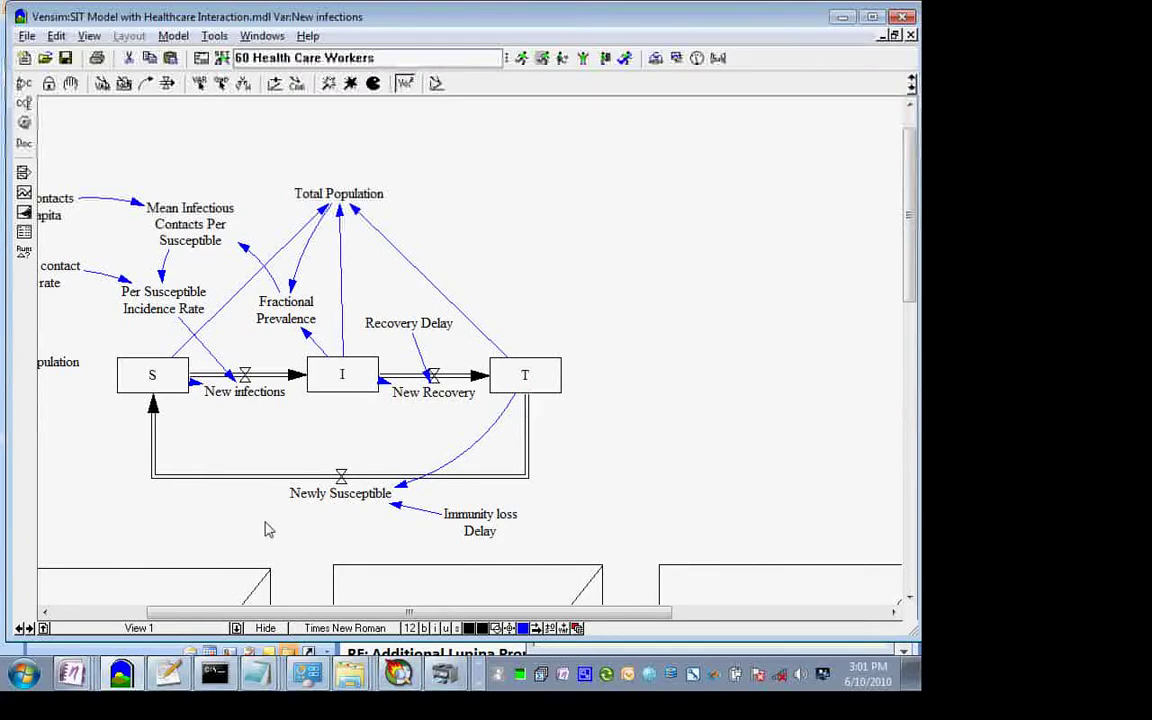
pyautogui.click(482, 520)
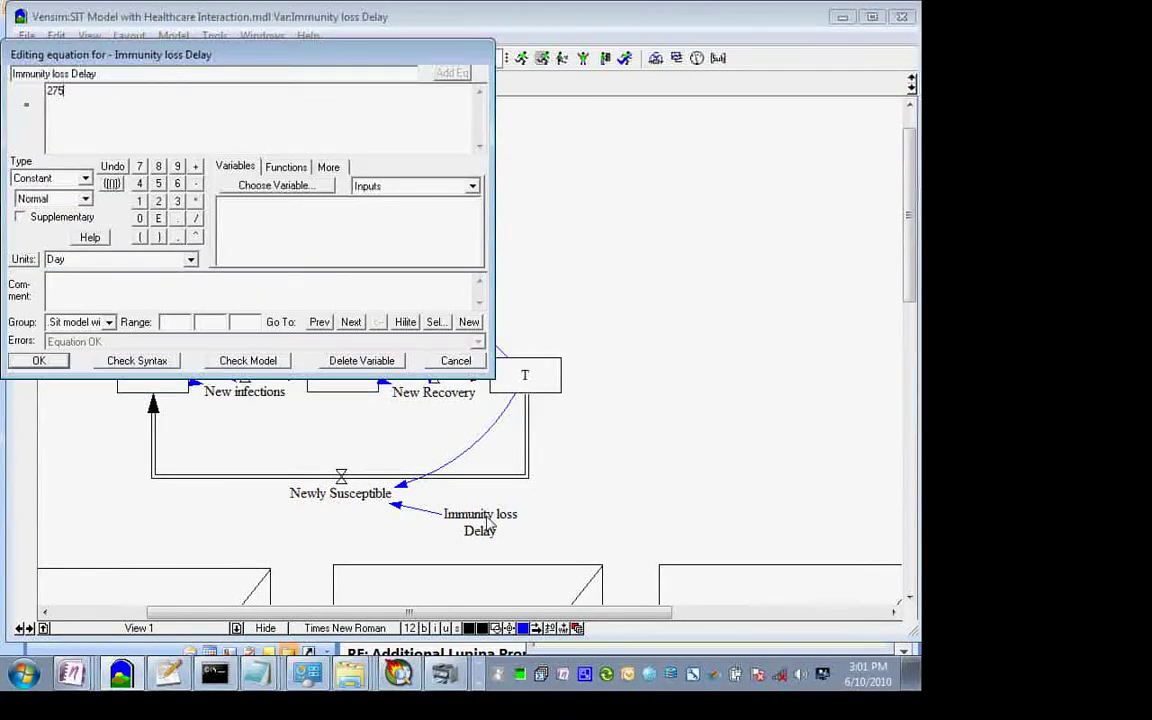
pyautogui.press('Return')
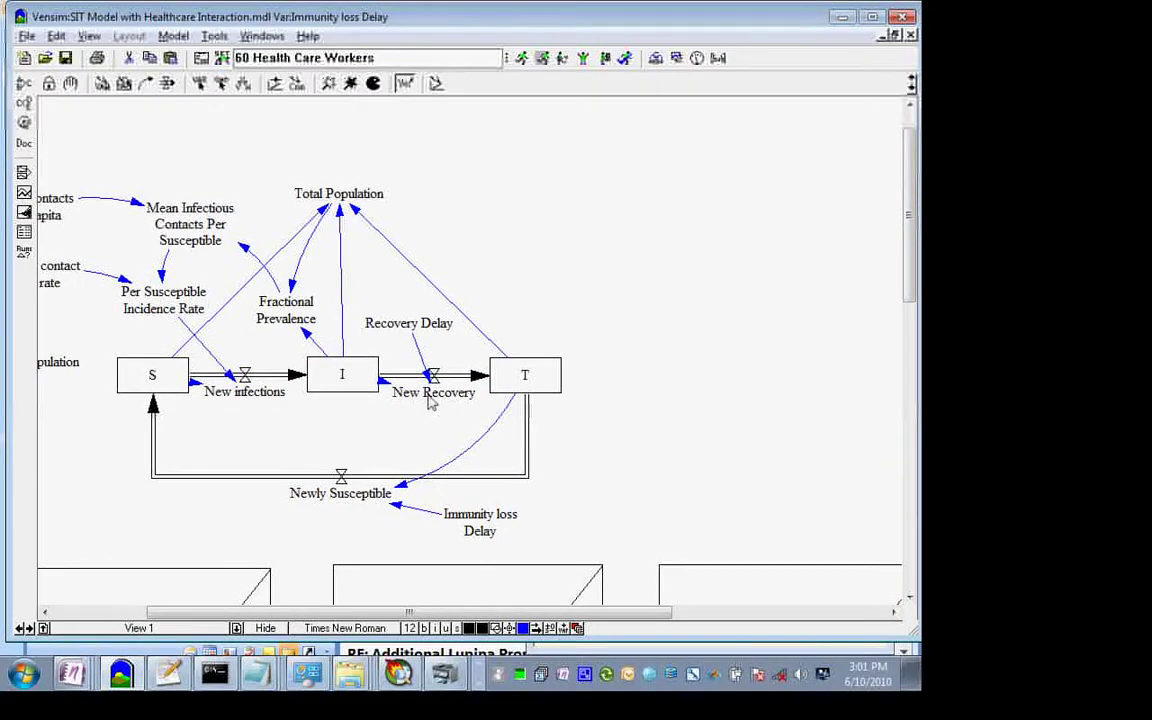
pyautogui.moveTo(450, 398)
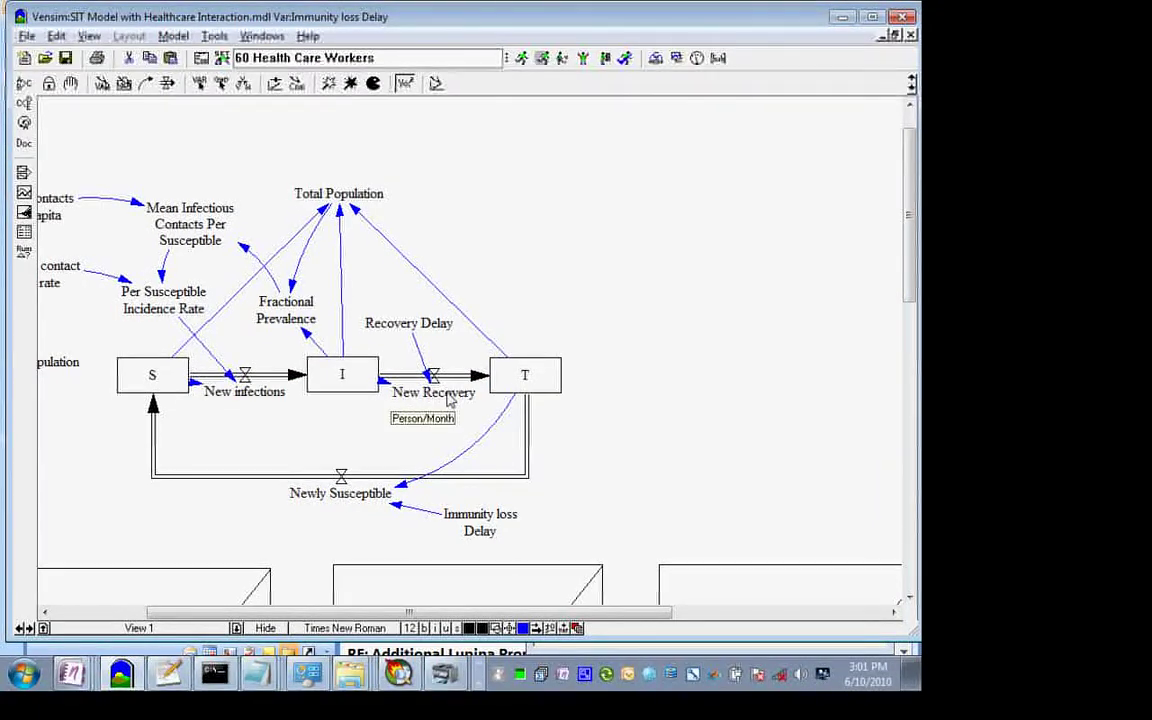
pyautogui.click(450, 398)
pyautogui.press('Return')
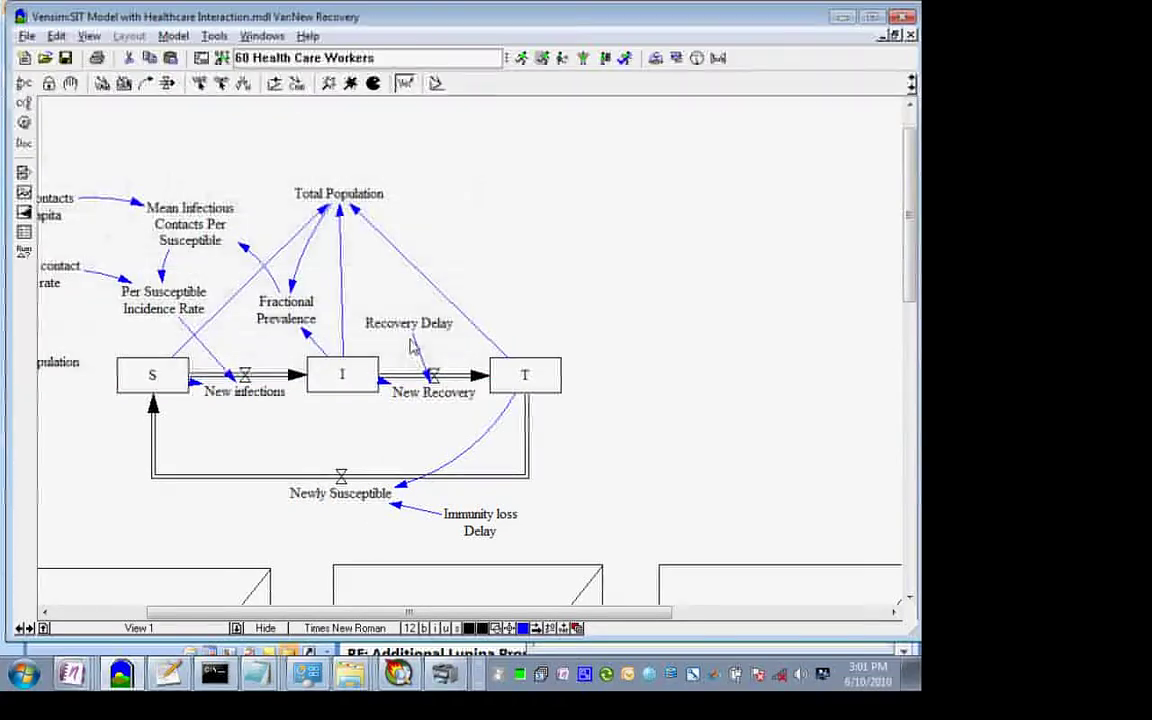
pyautogui.moveTo(410, 338)
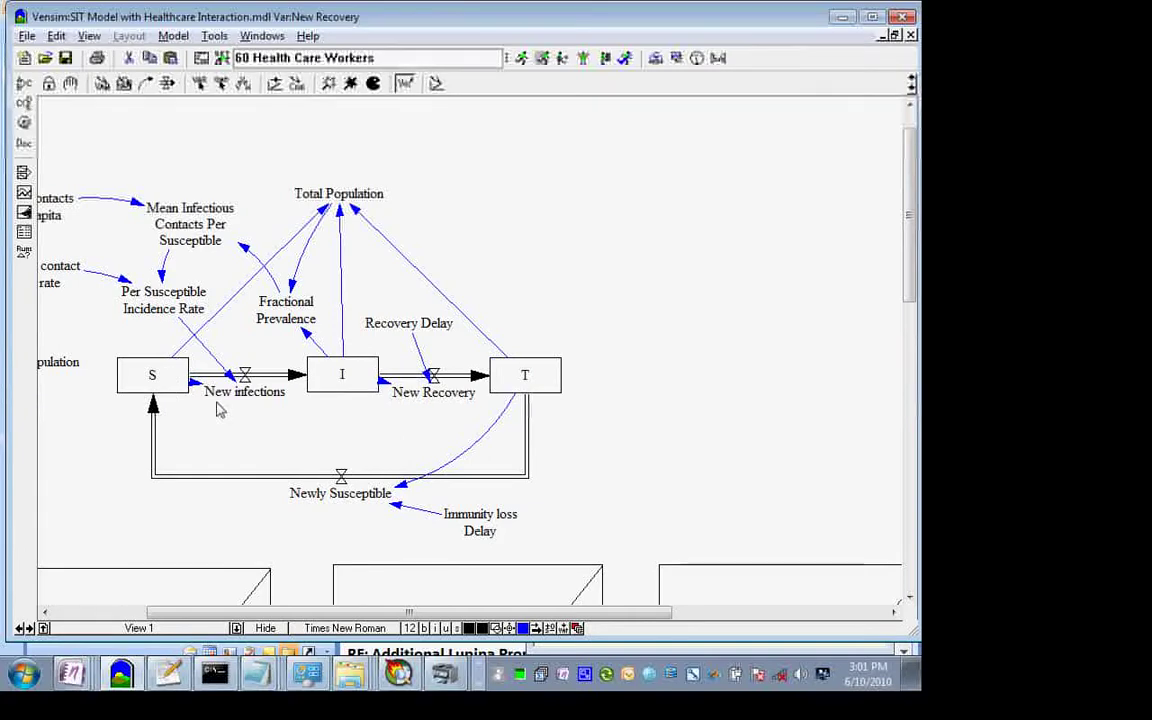
pyautogui.moveTo(224, 402)
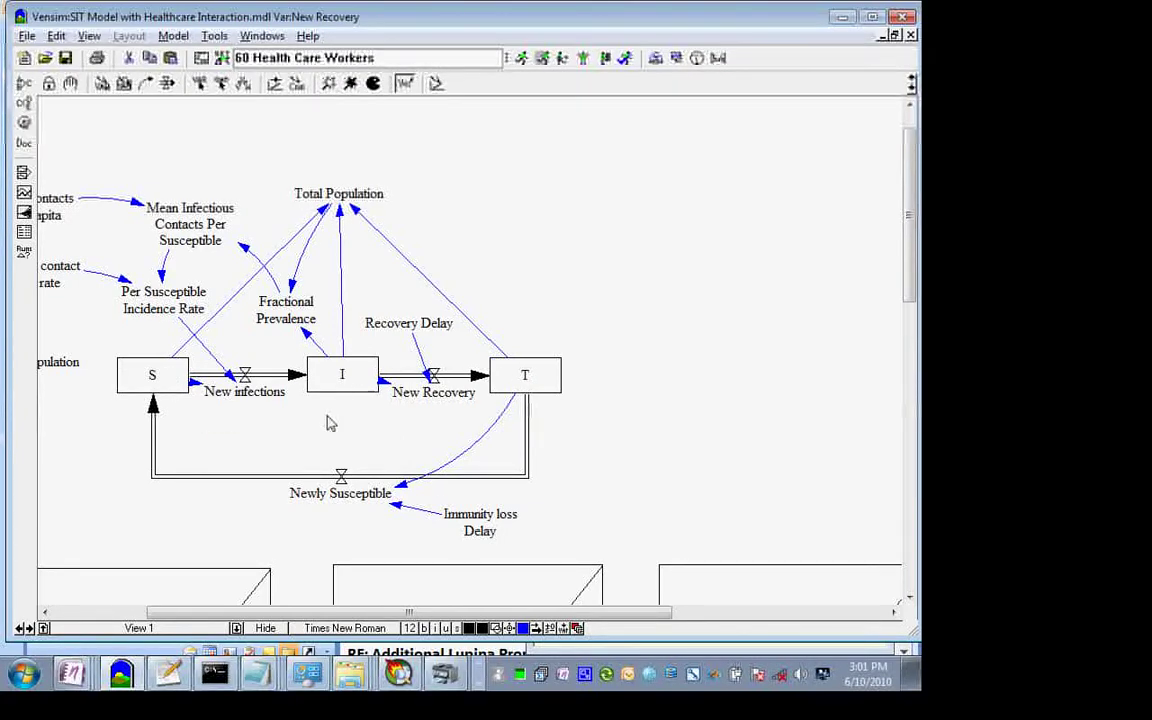
pyautogui.moveTo(428, 396)
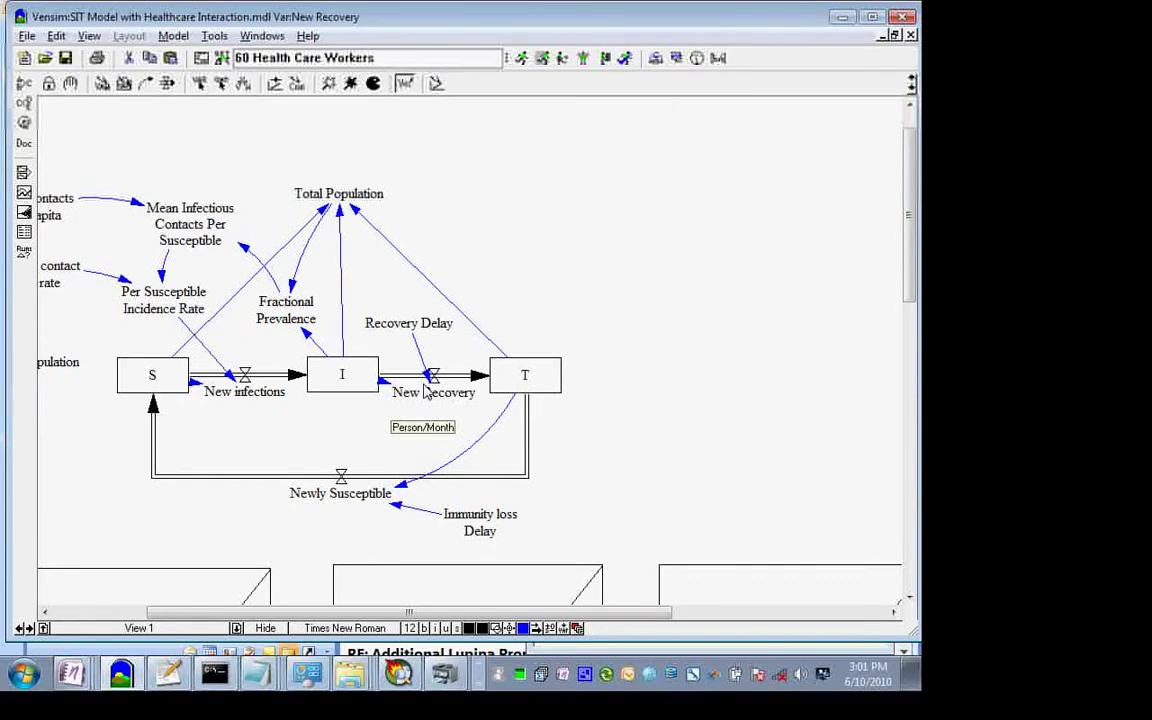
pyautogui.click(428, 330)
pyautogui.click(455, 357)
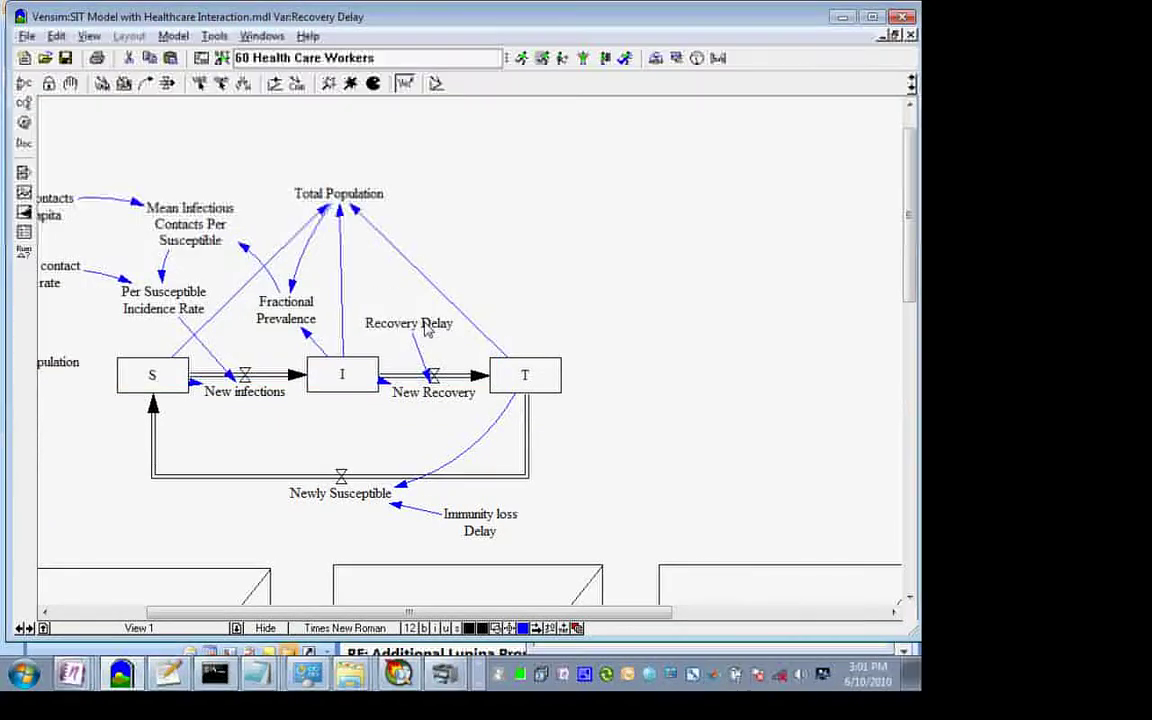
# Step: Set the units of the New Recovery flow to Person/Day
pyautogui.click(429, 402)
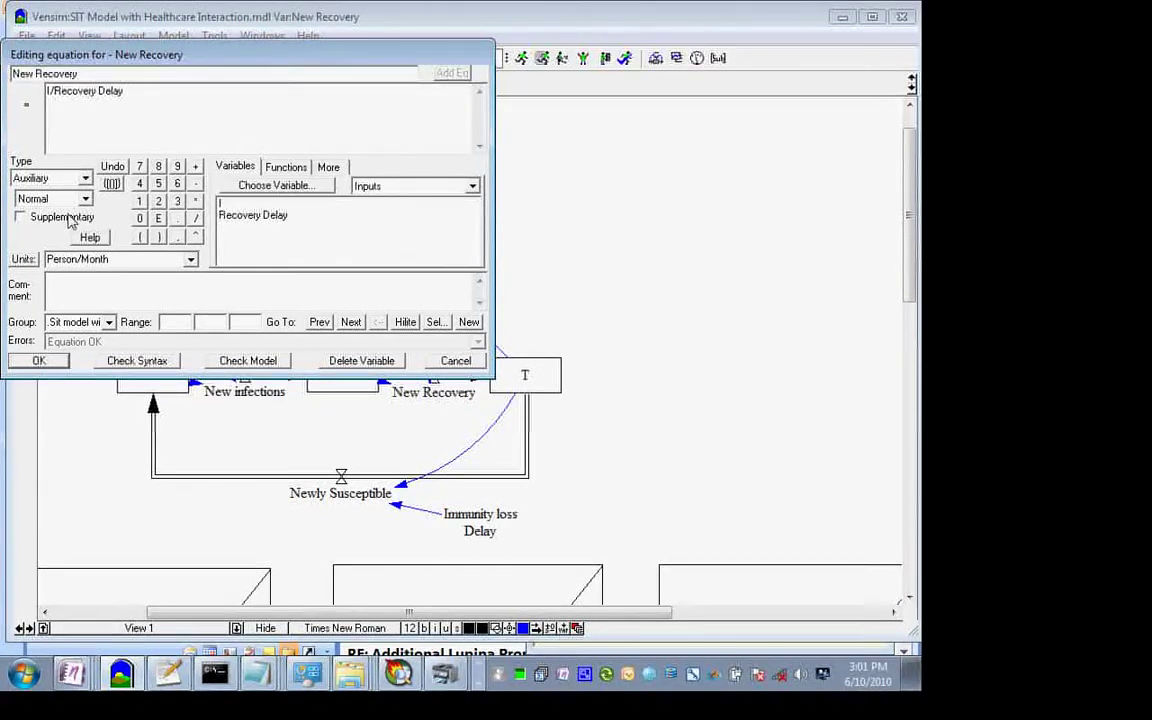
pyautogui.click(128, 262)
pyautogui.press('End')
pyautogui.press('BackSpace')
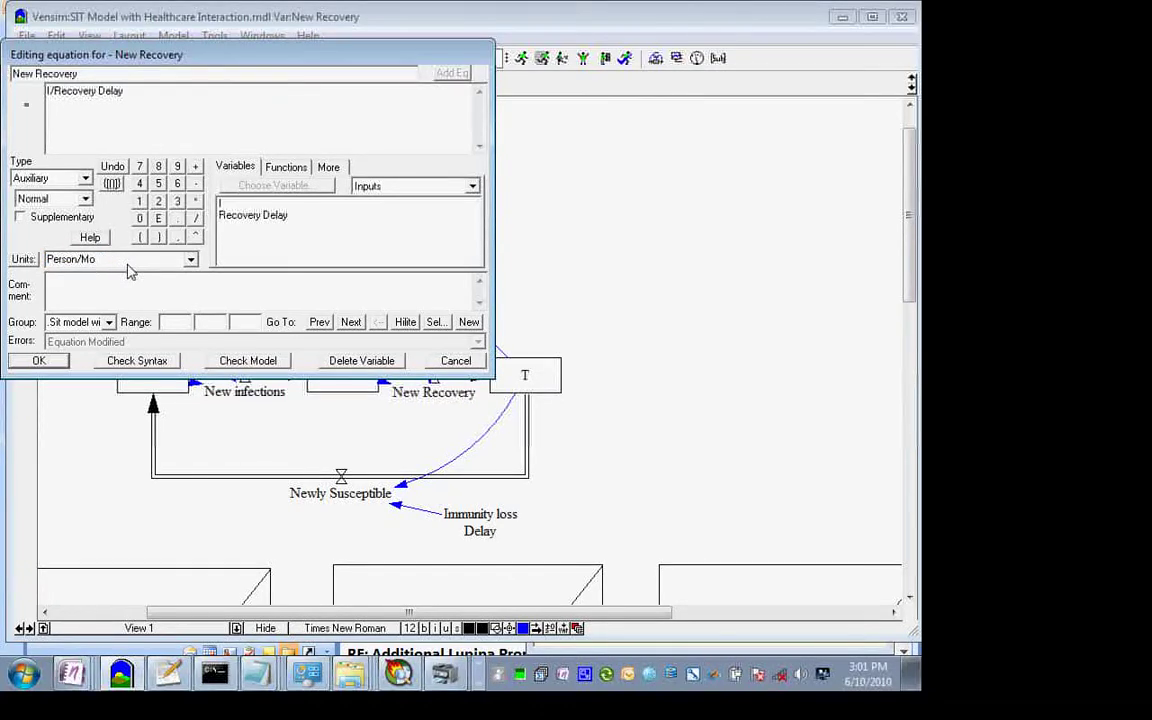
pyautogui.write('Da')
pyautogui.press('Return')
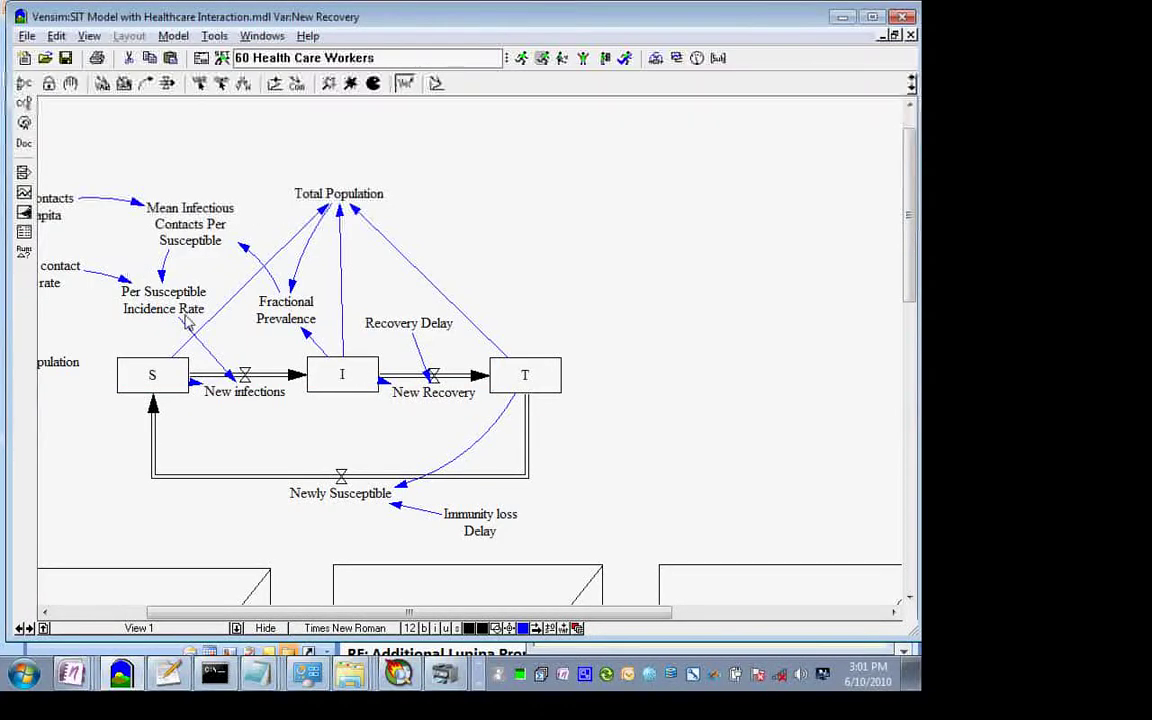
# Step: Set the units of the Newly Susceptible flow to Person/Day
pyautogui.click(352, 507)
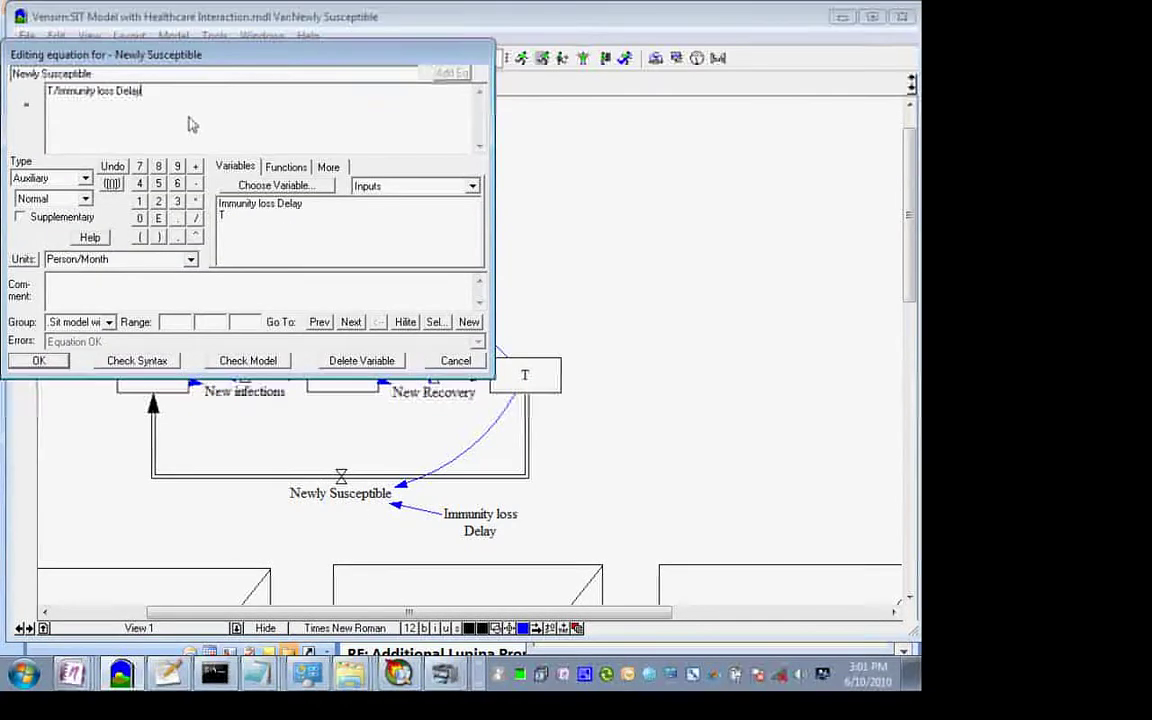
pyautogui.click(121, 264)
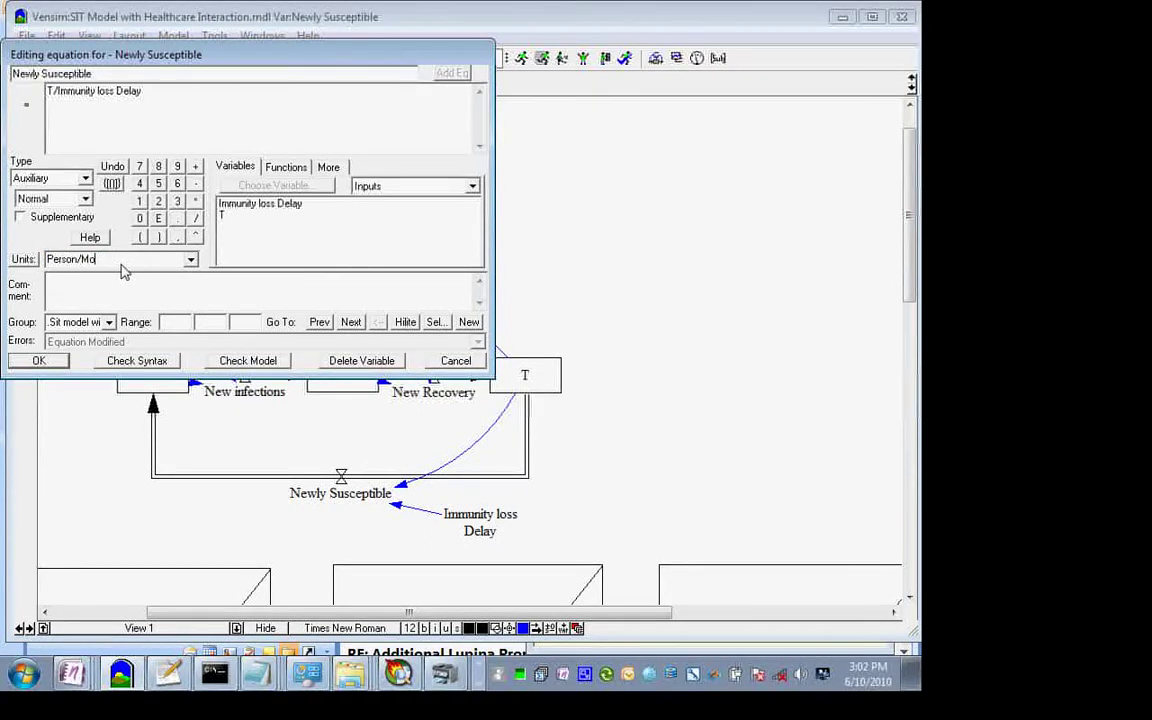
pyautogui.write('Day')
pyautogui.press('Return')
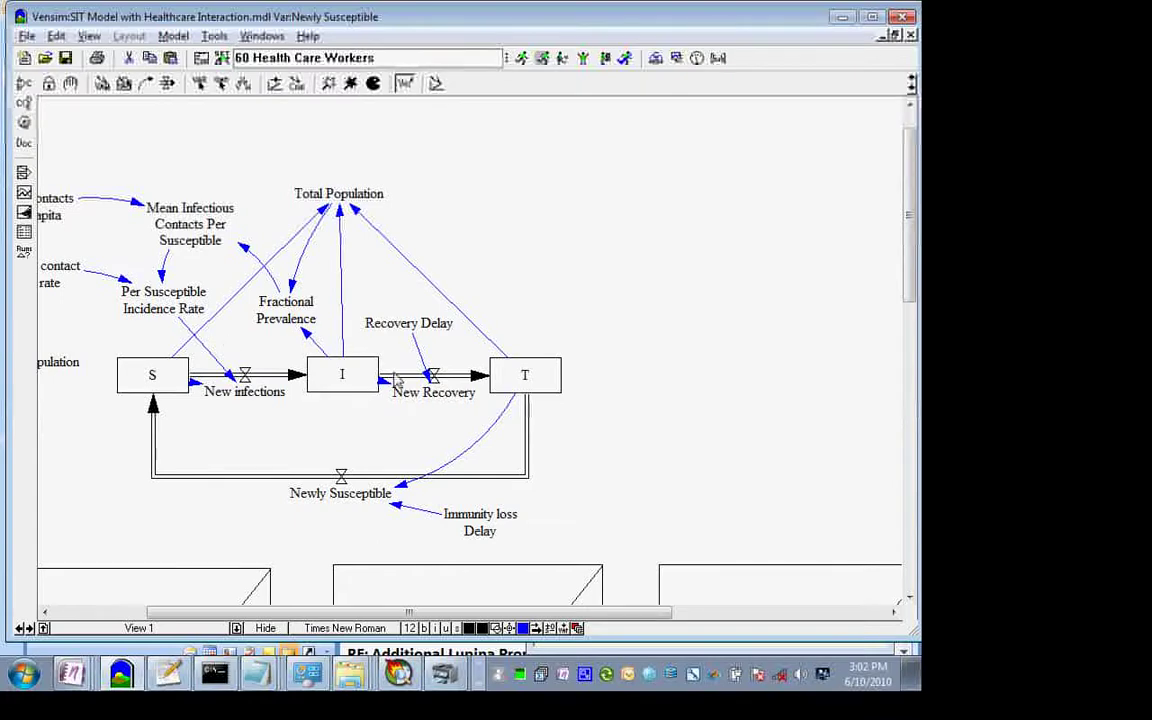
# Step: Check the equations and units of Recovery Delay, Immunity loss Delay, Newly Susceptible and Total Population
pyautogui.click(424, 325)
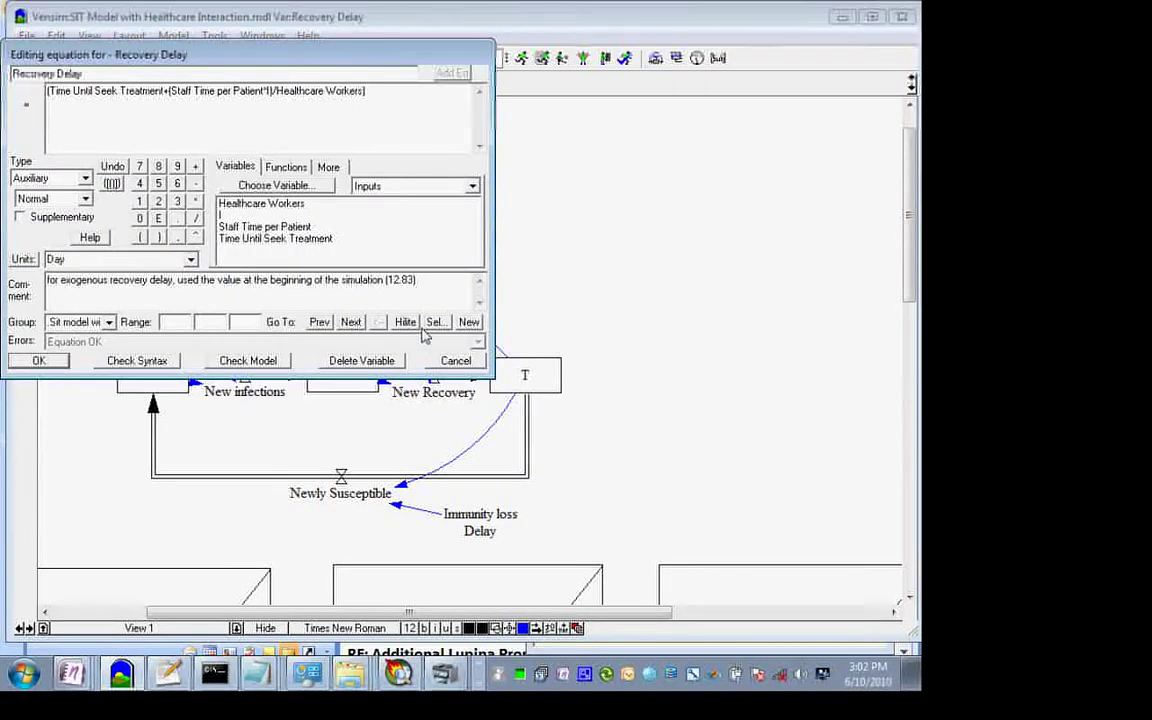
pyautogui.press('Return')
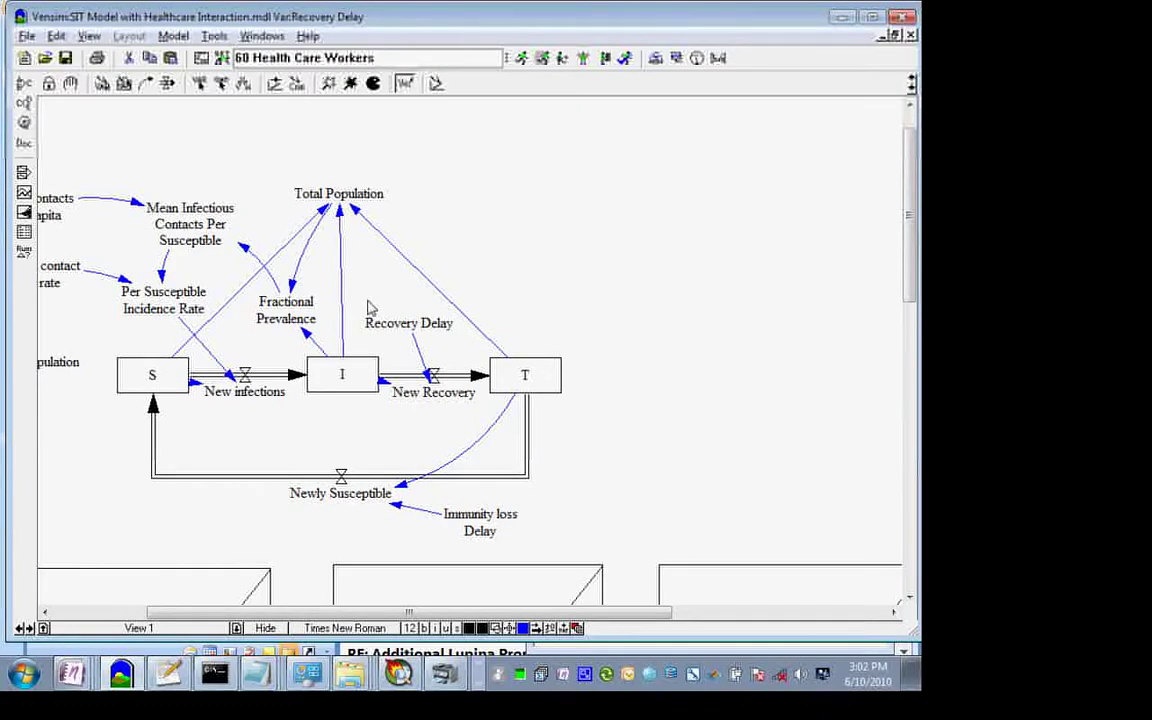
pyautogui.click(488, 524)
pyautogui.press('Return')
pyautogui.click(350, 504)
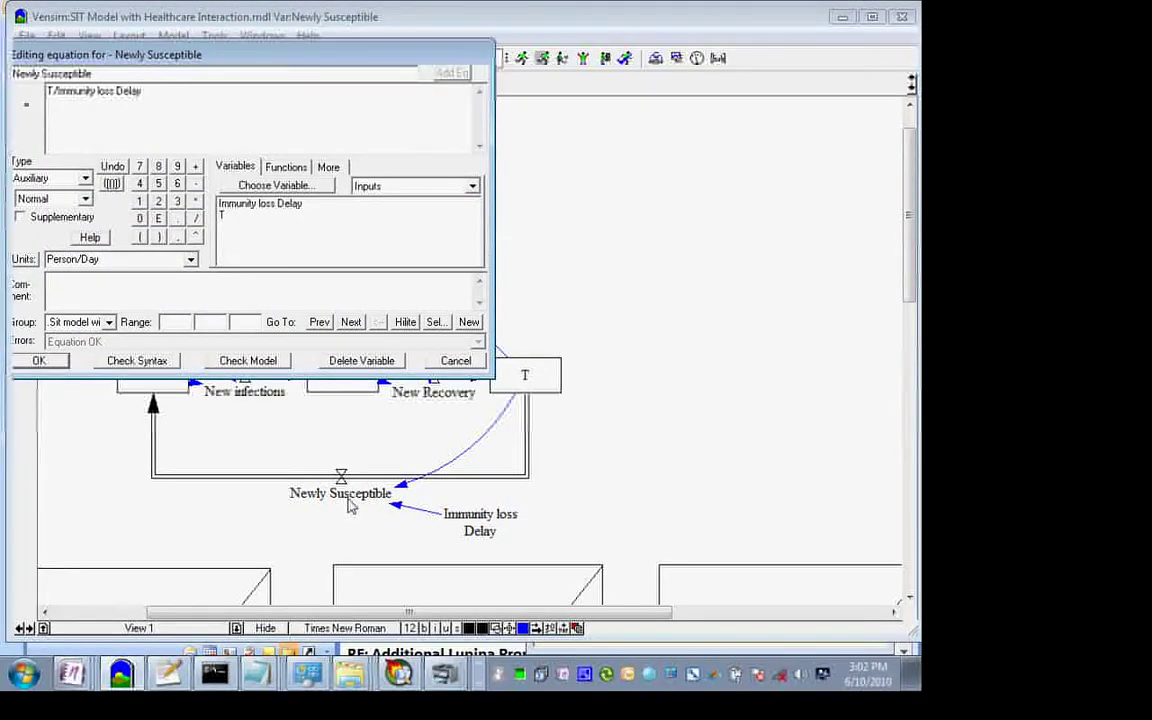
pyautogui.press('Return')
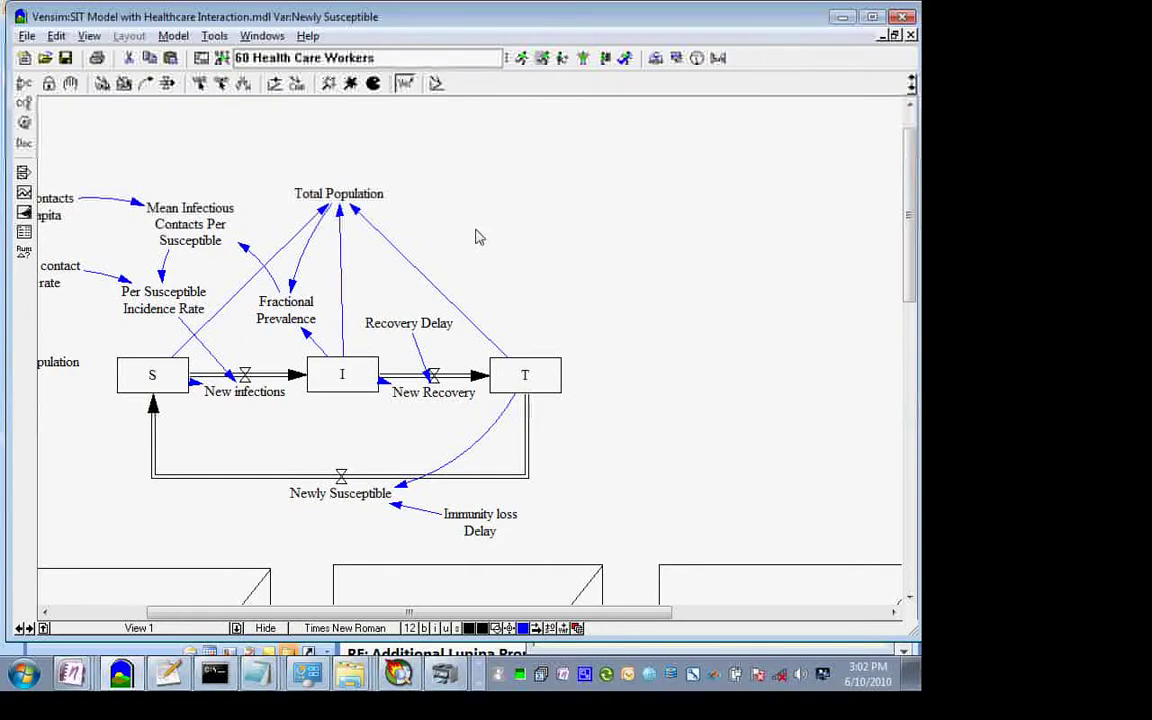
pyautogui.click(340, 201)
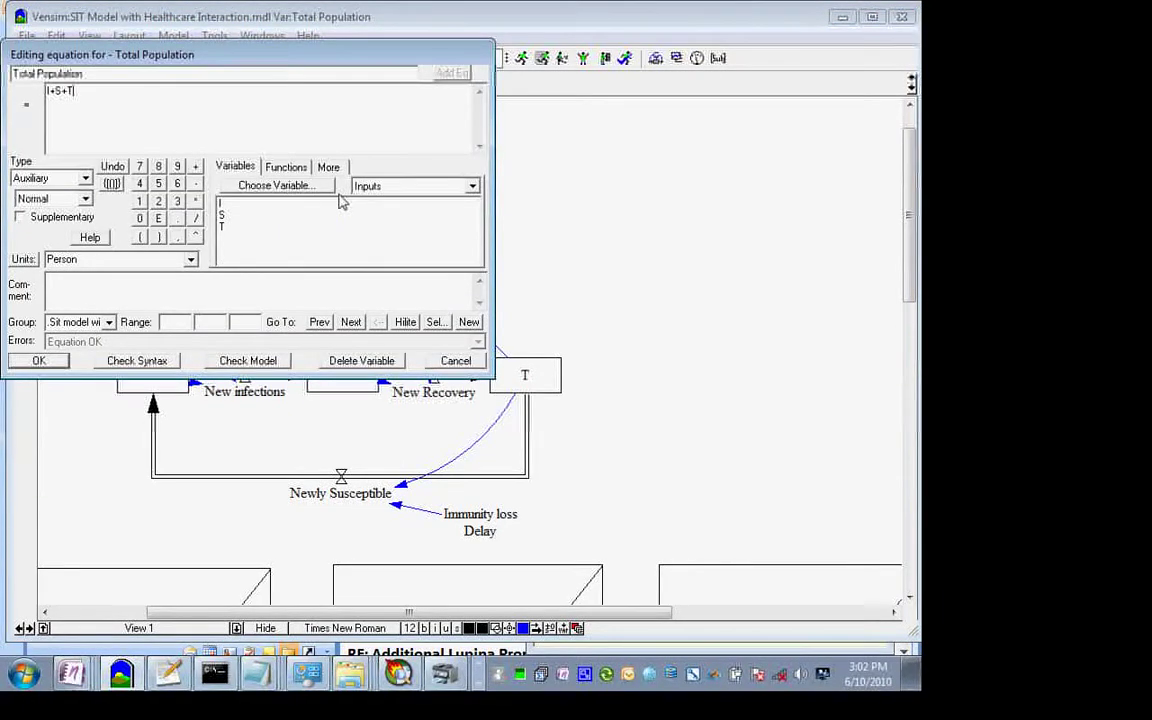
pyautogui.press('Return')
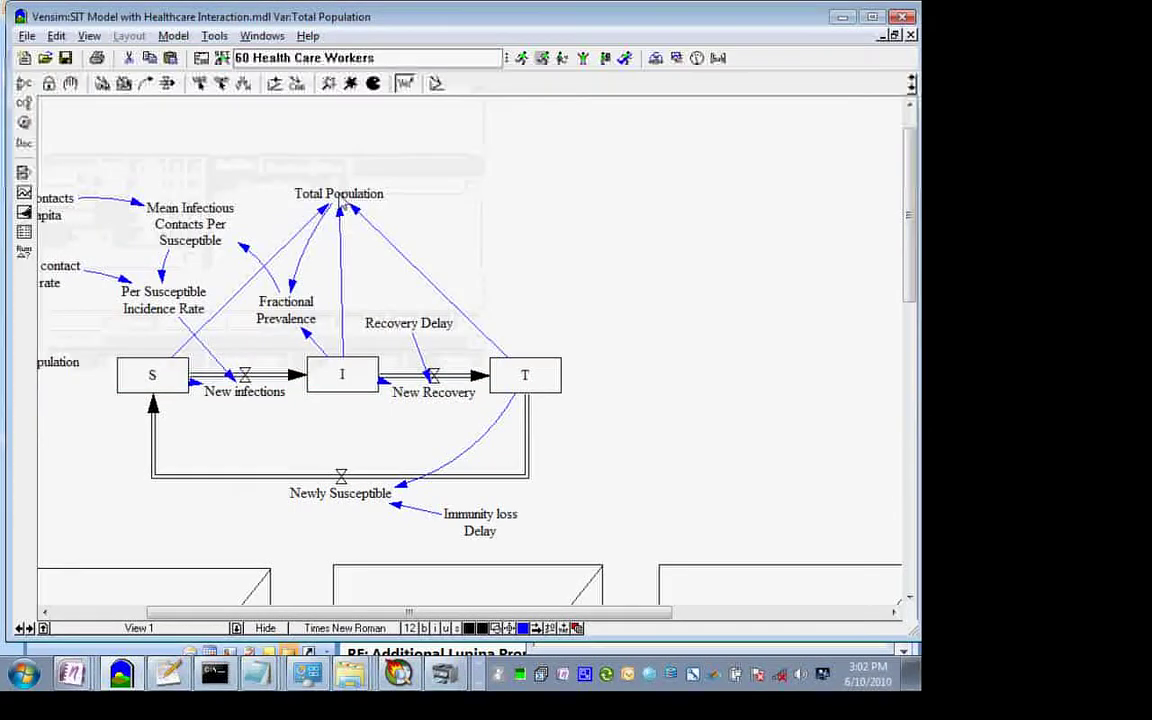
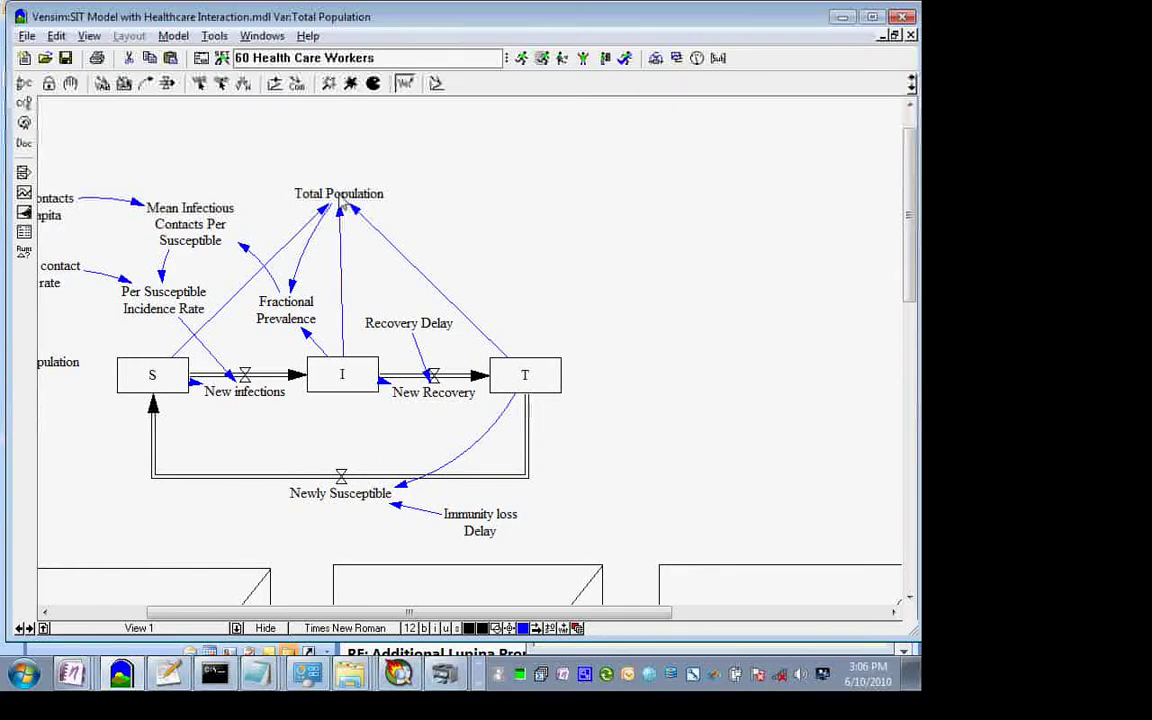
# Step: Try Unit and Dmnl as the units of Fractional Prevalence, and set the units back to 1
pyautogui.click(312, 330)
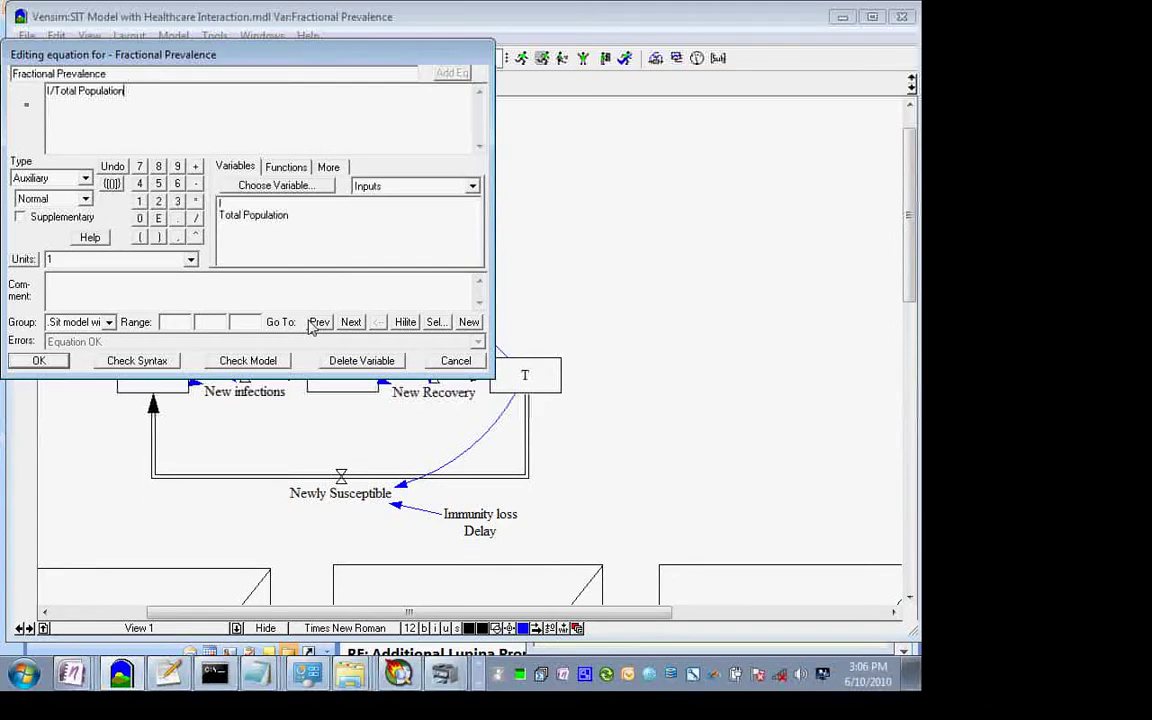
pyautogui.doubleClick(77, 260)
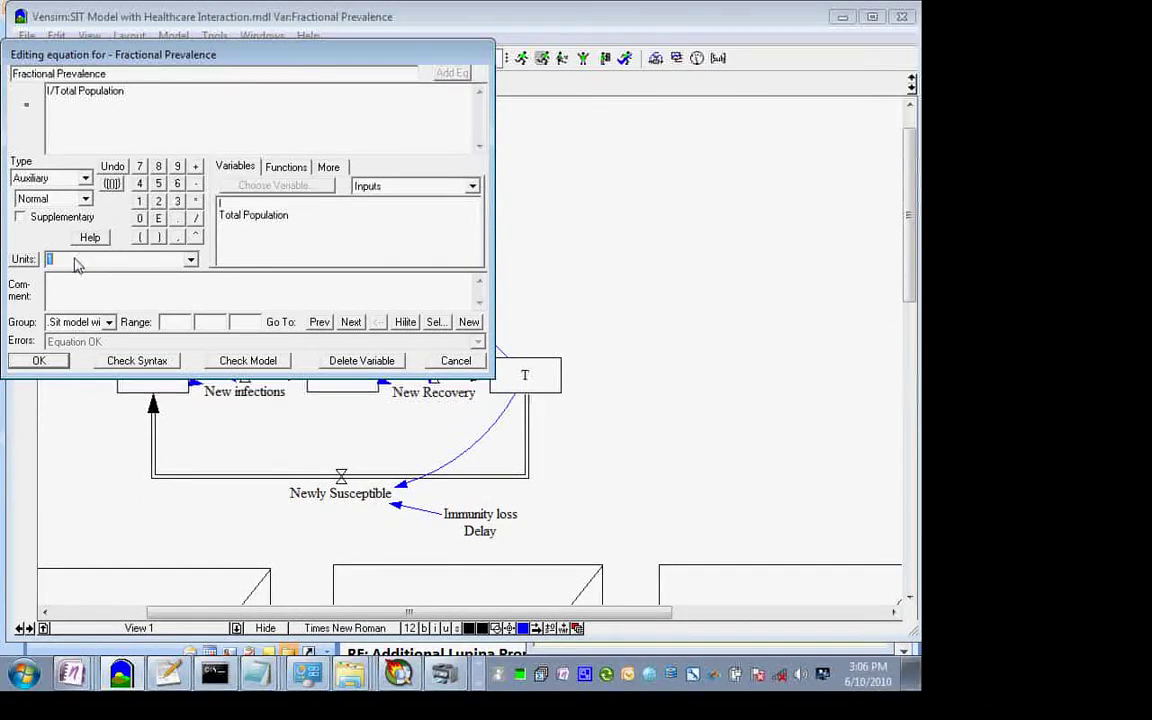
pyautogui.write('Unit')
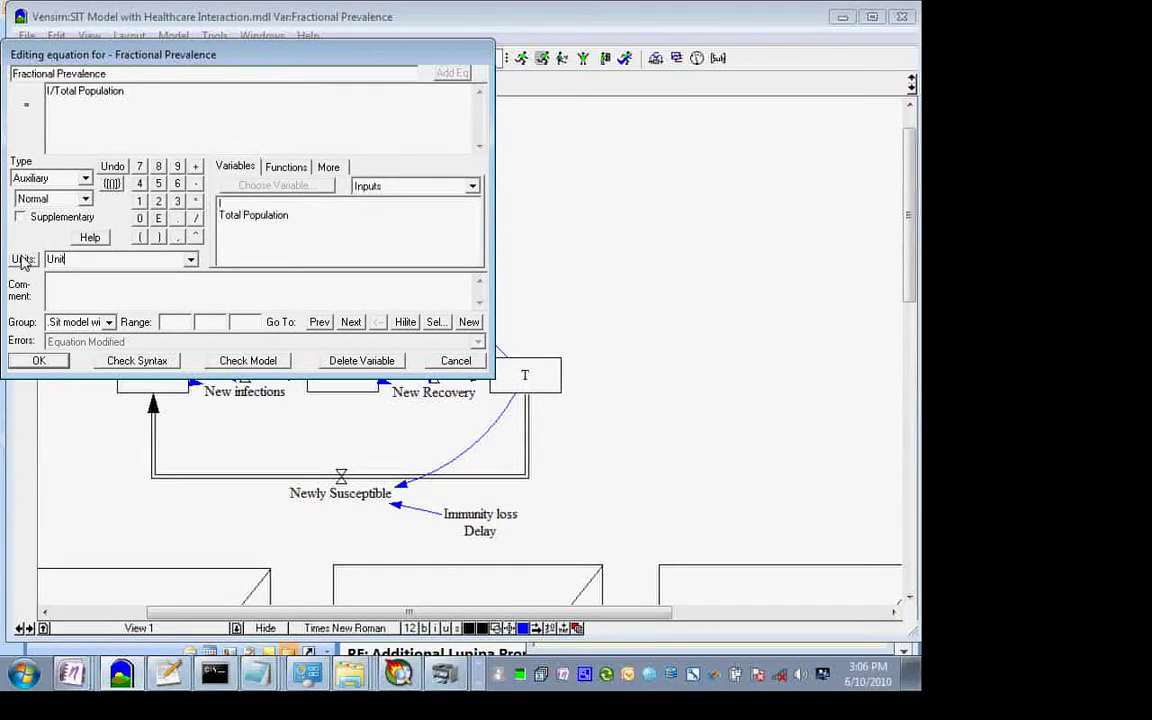
pyautogui.press('BackSpace')
pyautogui.press('BackSpace')
pyautogui.press('BackSpace')
pyautogui.press('BackSpace')
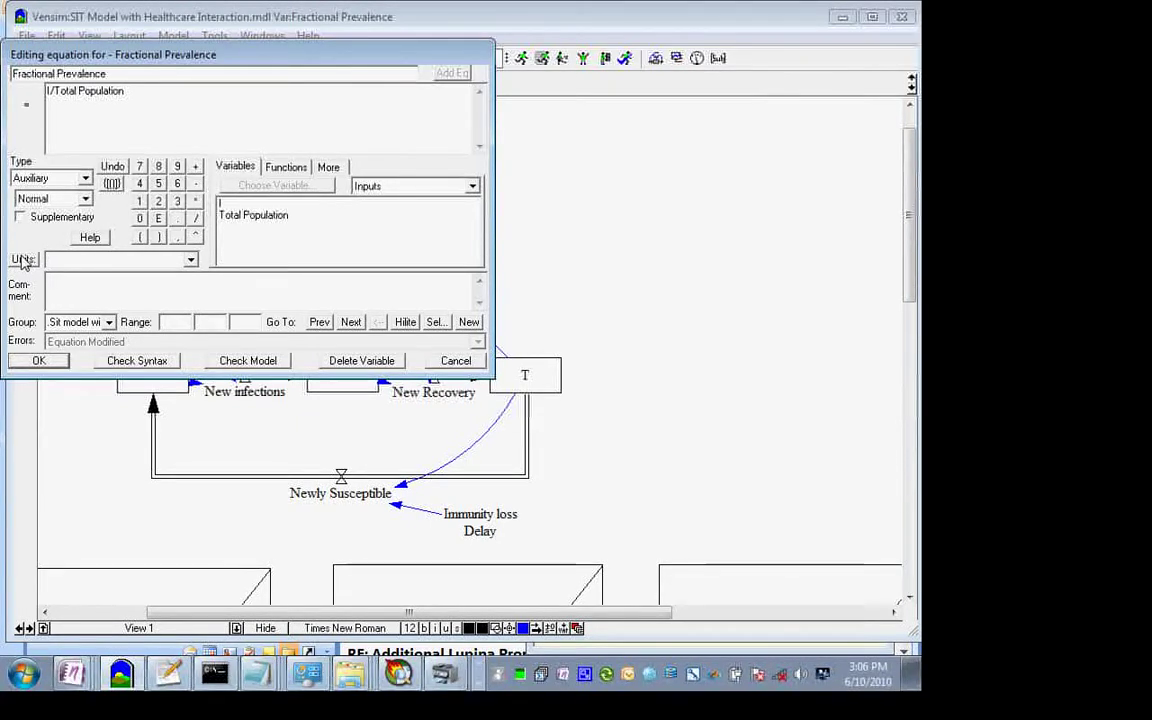
pyautogui.write('Dmnl')
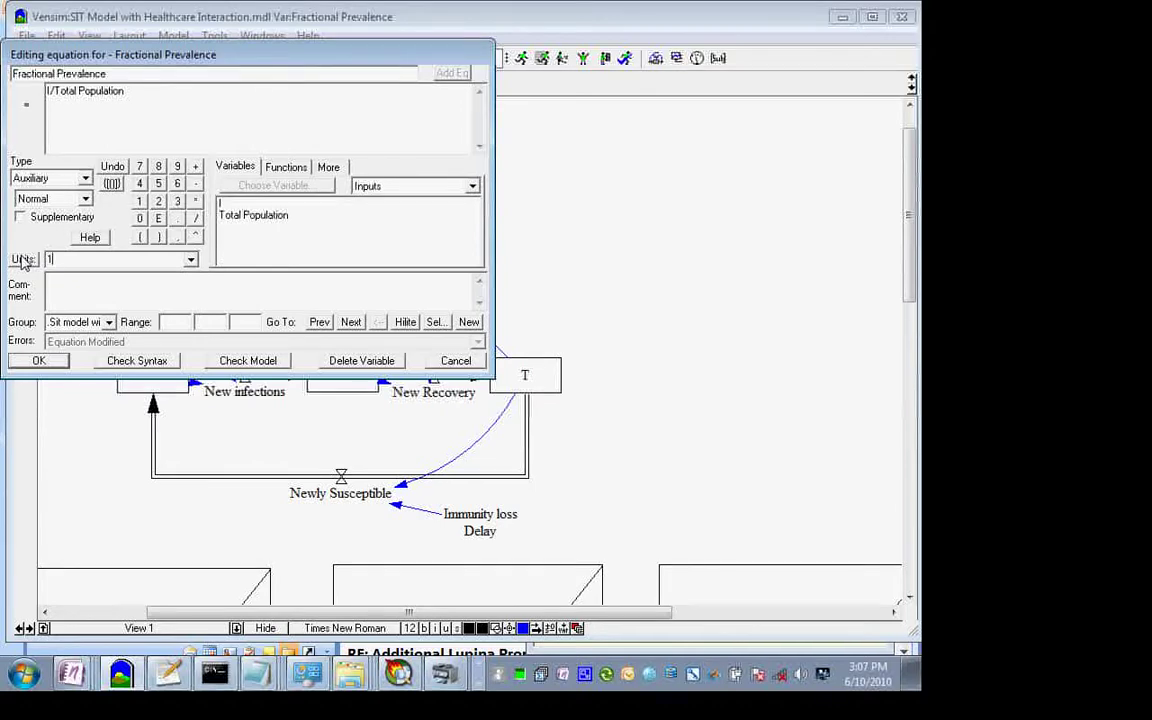
pyautogui.press('Return')
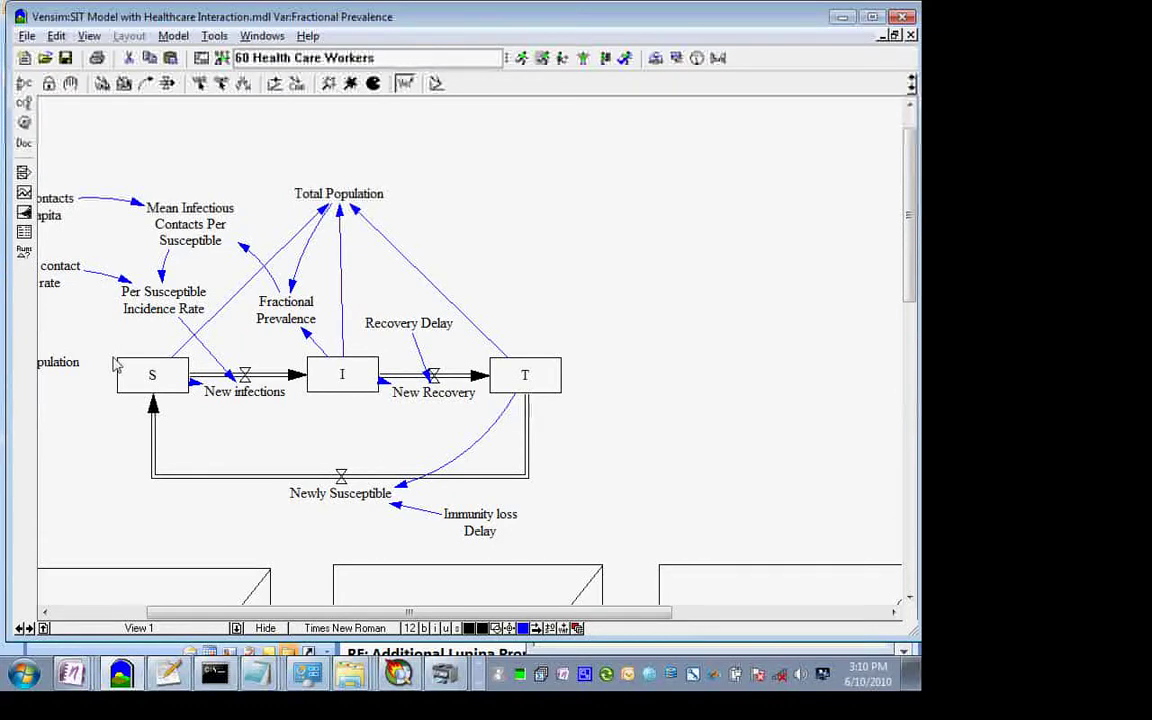
# Step: Open a new OneNote side note and handwrite "Time^-1 . Person" with the fraction Person over Time beneath it
pyautogui.rightClick(565, 676)
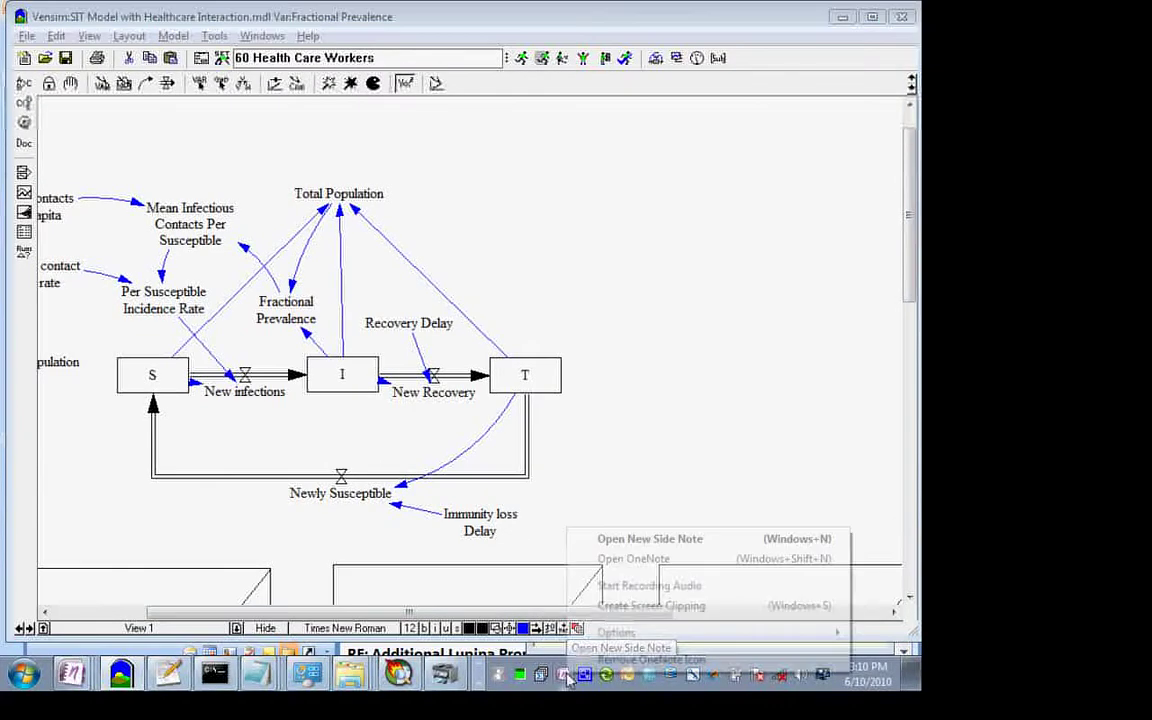
pyautogui.click(657, 550)
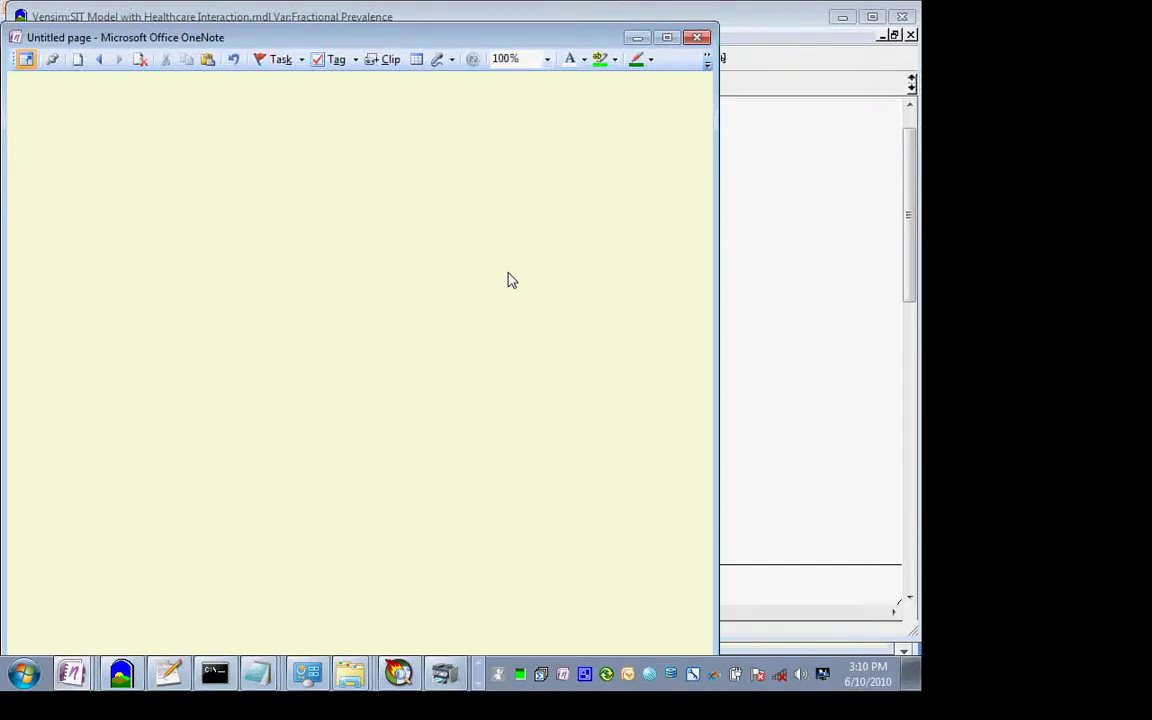
pyautogui.moveTo(105, 218)
pyautogui.mouseDown()
pyautogui.moveTo(106, 243)
pyautogui.moveTo(115, 208)
pyautogui.moveTo(119, 242)
pyautogui.moveTo(162, 240)
pyautogui.moveTo(170, 205)
pyautogui.mouseUp()
pyautogui.click(120, 219)
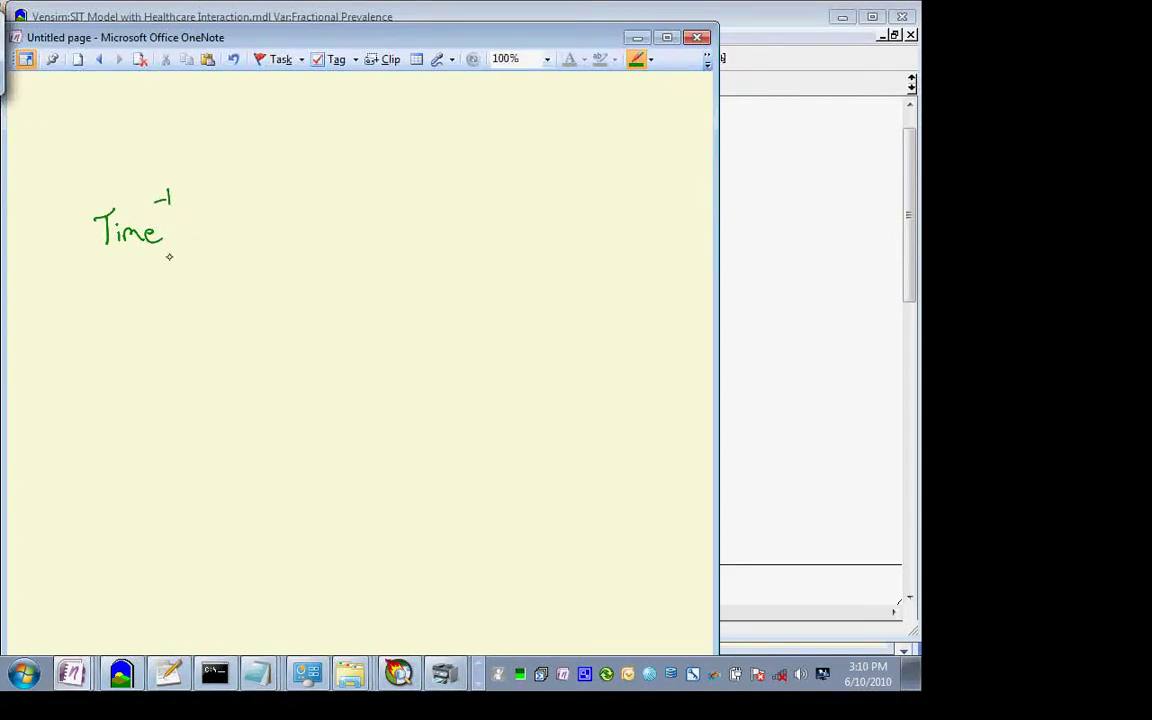
pyautogui.moveTo(189, 218)
pyautogui.mouseDown()
pyautogui.moveTo(203, 240)
pyautogui.moveTo(256, 238)
pyautogui.mouseUp()
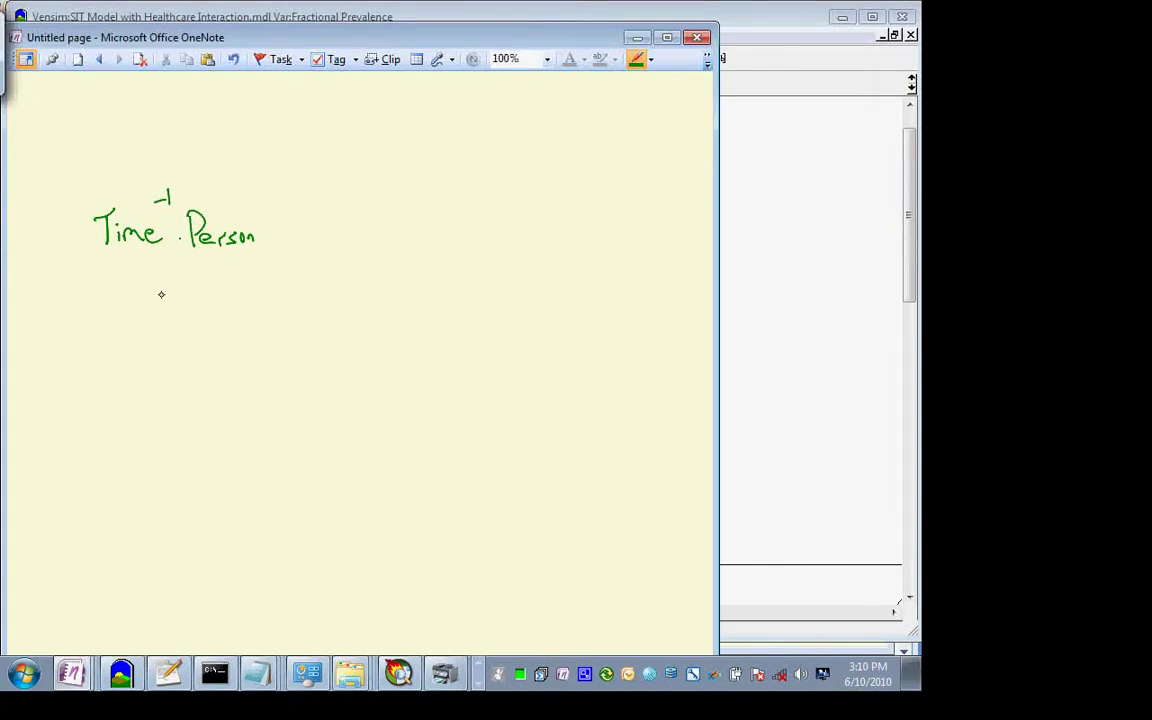
pyautogui.moveTo(161, 292)
pyautogui.mouseDown()
pyautogui.moveTo(164, 315)
pyautogui.moveTo(161, 301)
pyautogui.moveTo(177, 313)
pyautogui.moveTo(226, 310)
pyautogui.moveTo(142, 328)
pyautogui.mouseUp()
pyautogui.moveTo(170, 341)
pyautogui.mouseDown()
pyautogui.moveTo(174, 366)
pyautogui.moveTo(174, 330)
pyautogui.moveTo(222, 352)
pyautogui.mouseUp()
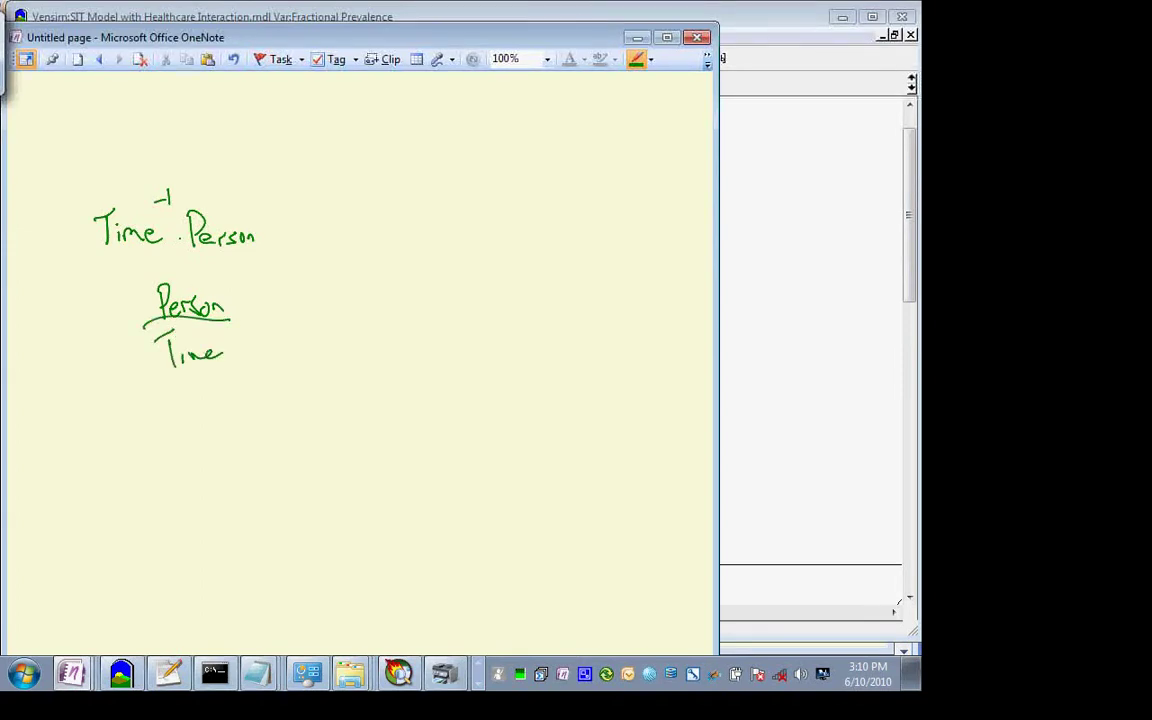
# Step: Erase the word "Time" from both handwritten unit expressions
pyautogui.moveTo(138, 237)
pyautogui.mouseDown()
pyautogui.moveTo(108, 218)
pyautogui.moveTo(87, 249)
pyautogui.moveTo(154, 329)
pyautogui.mouseUp()
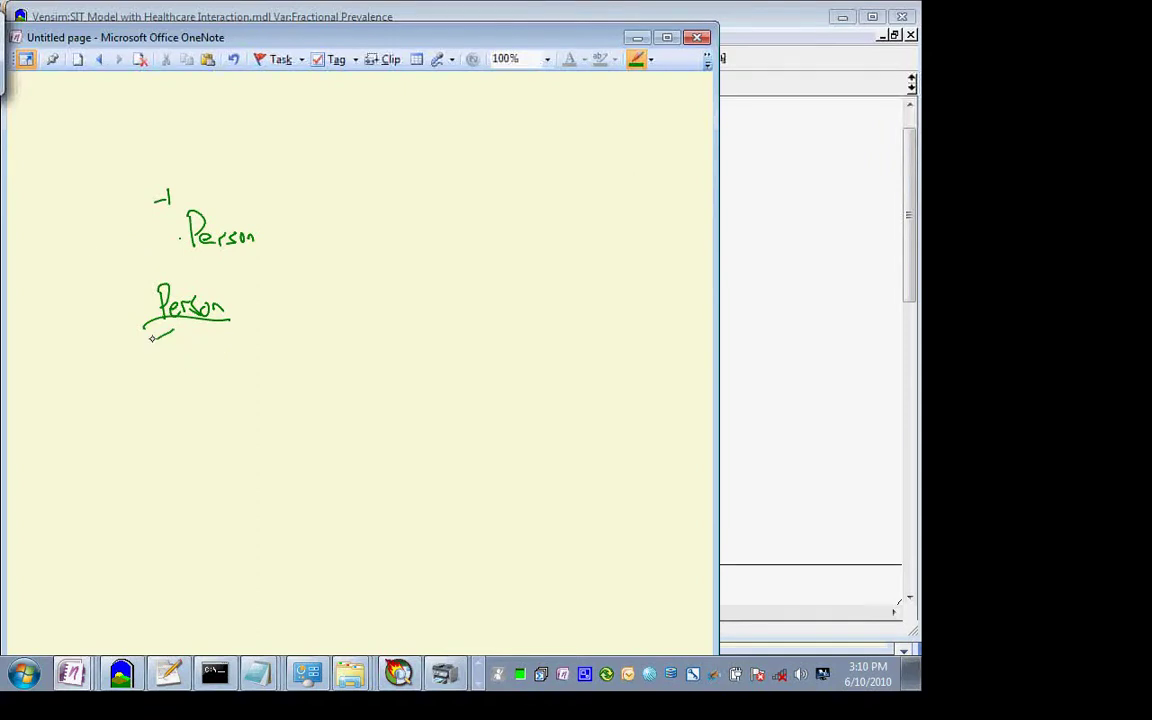
pyautogui.moveTo(92, 215)
pyautogui.mouseDown()
pyautogui.moveTo(112, 246)
pyautogui.moveTo(131, 244)
pyautogui.moveTo(84, 212)
pyautogui.mouseUp()
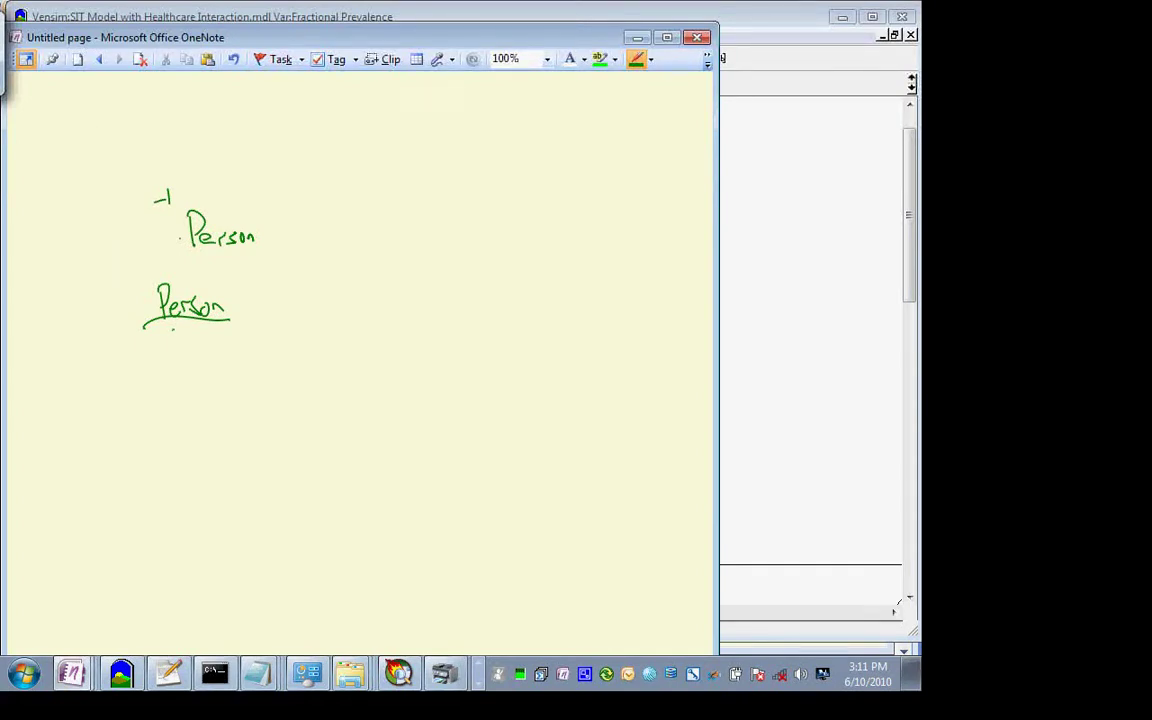
# Step: Handwrite "Day" into both unit expressions to form Day^-1 · Person and Person over Day, and underline the upper one
pyautogui.moveTo(101, 205)
pyautogui.mouseDown()
pyautogui.moveTo(112, 250)
pyautogui.moveTo(128, 228)
pyautogui.moveTo(150, 285)
pyautogui.mouseUp()
pyautogui.moveTo(158, 336)
pyautogui.mouseDown()
pyautogui.moveTo(166, 376)
pyautogui.moveTo(191, 374)
pyautogui.moveTo(197, 448)
pyautogui.mouseUp()
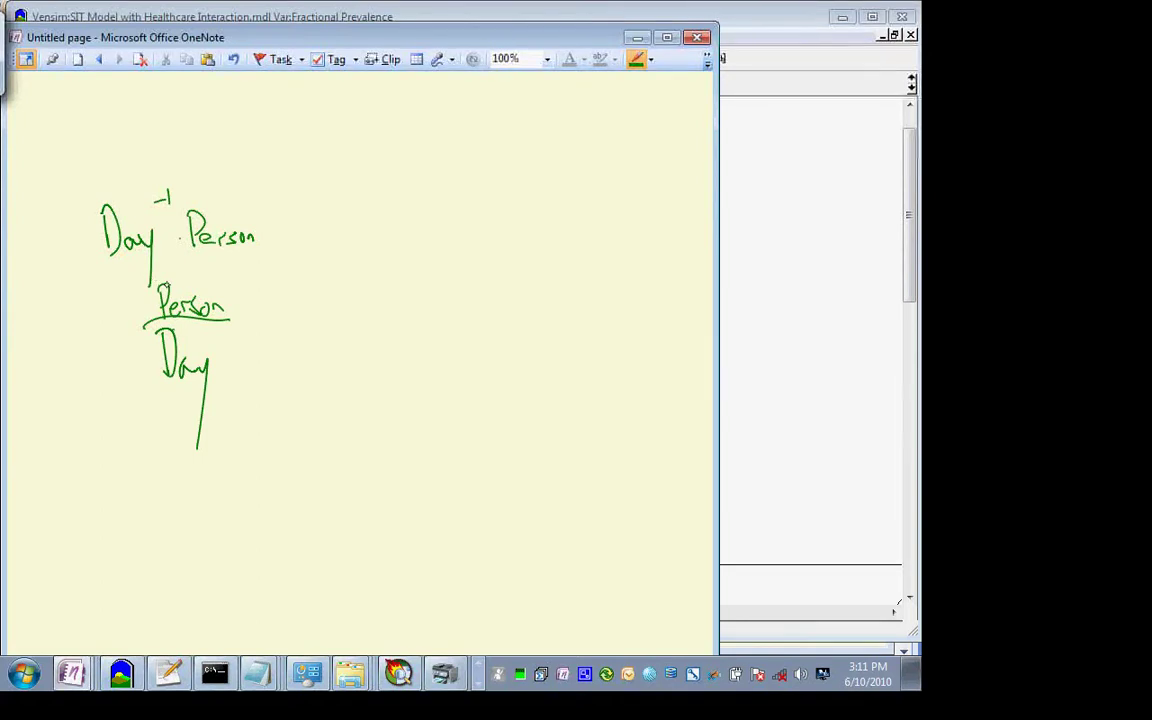
pyautogui.moveTo(267, 259); pyautogui.dragTo(76, 272)
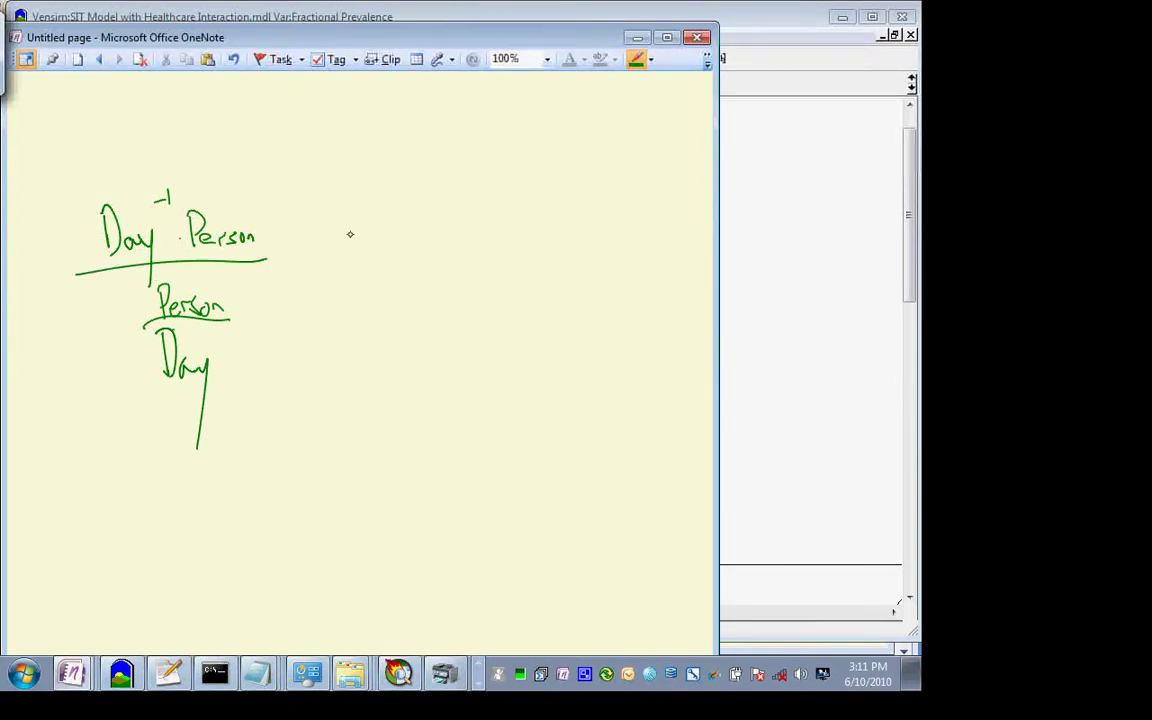
# Step: Handwrite the unit expression "Person · m^-2" beside the Day^-1 · Person expression
pyautogui.moveTo(358, 214)
pyautogui.mouseDown()
pyautogui.moveTo(356, 255)
pyautogui.moveTo(362, 238)
pyautogui.moveTo(386, 253)
pyautogui.moveTo(399, 241)
pyautogui.moveTo(402, 253)
pyautogui.moveTo(438, 255)
pyautogui.mouseUp()
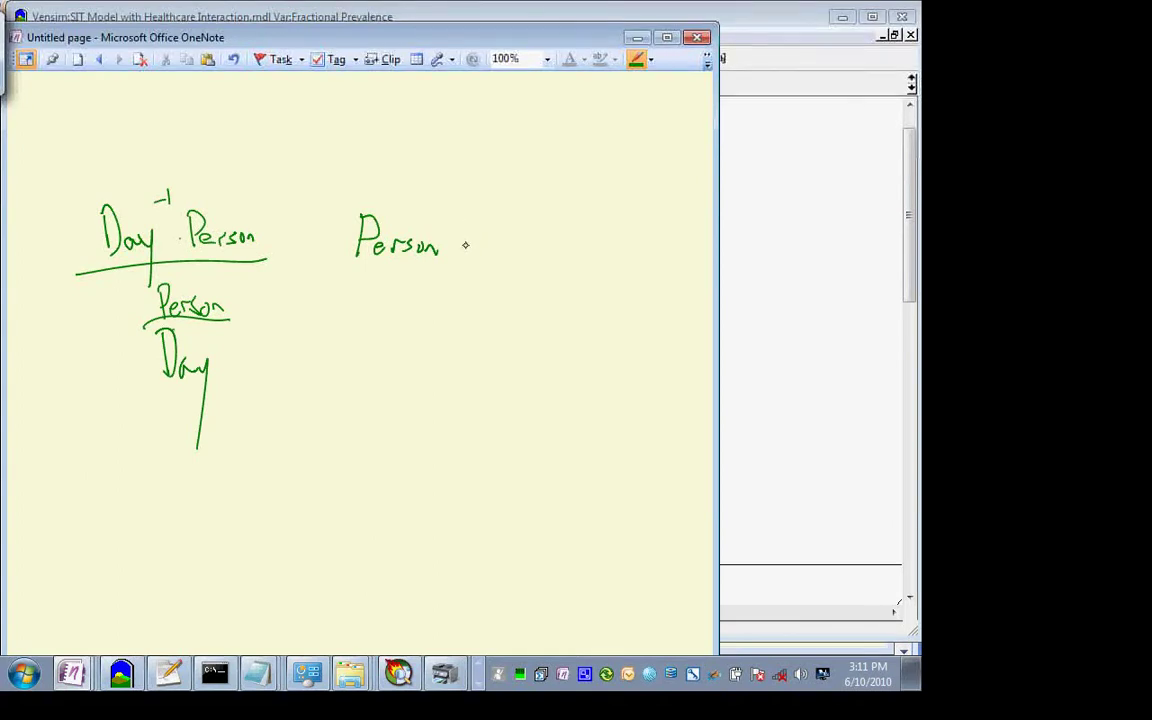
pyautogui.moveTo(466, 240)
pyautogui.mouseDown()
pyautogui.moveTo(482, 250)
pyautogui.moveTo(497, 214)
pyautogui.moveTo(516, 219)
pyautogui.mouseUp()
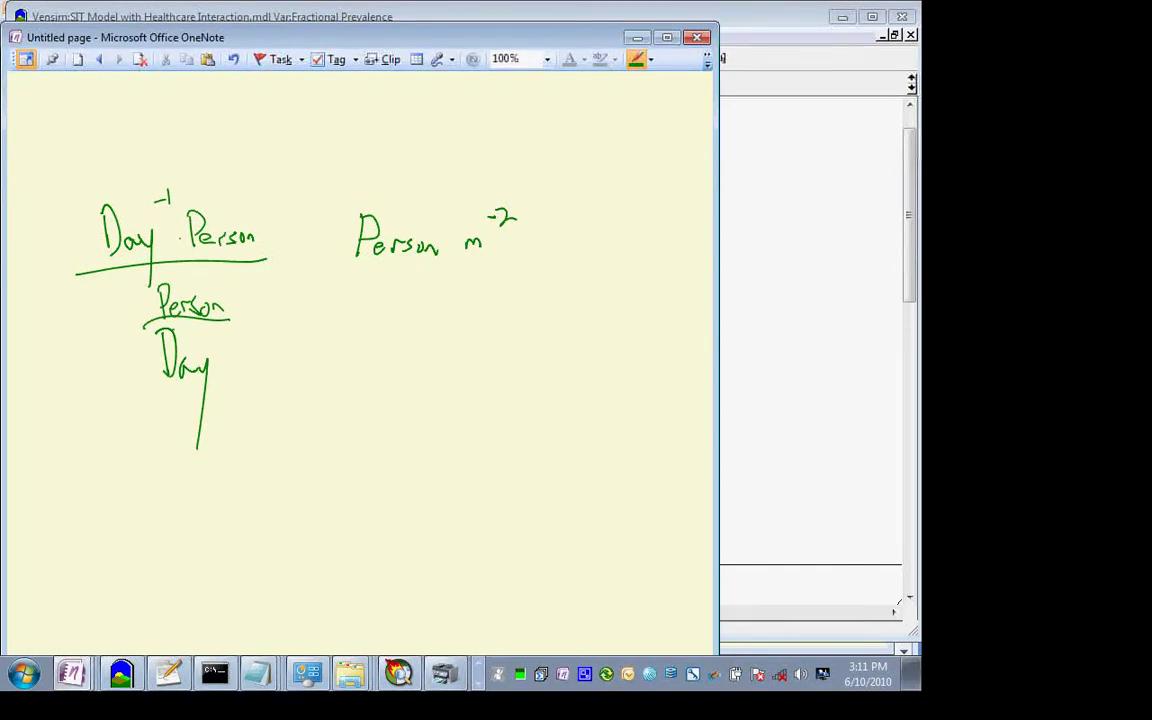
pyautogui.click(447, 243)
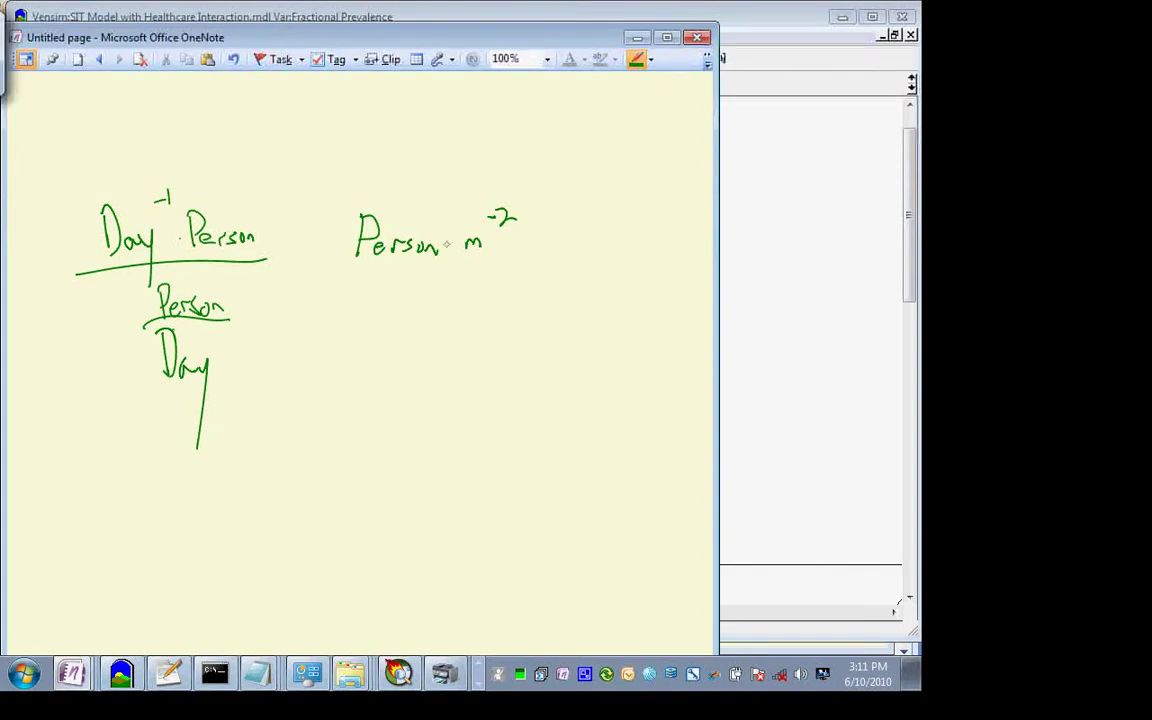
pyautogui.moveTo(388, 295)
pyautogui.mouseDown()
pyautogui.moveTo(468, 303)
pyautogui.moveTo(423, 301)
pyautogui.moveTo(355, 325)
pyautogui.moveTo(416, 352)
pyautogui.moveTo(438, 332)
pyautogui.mouseUp()
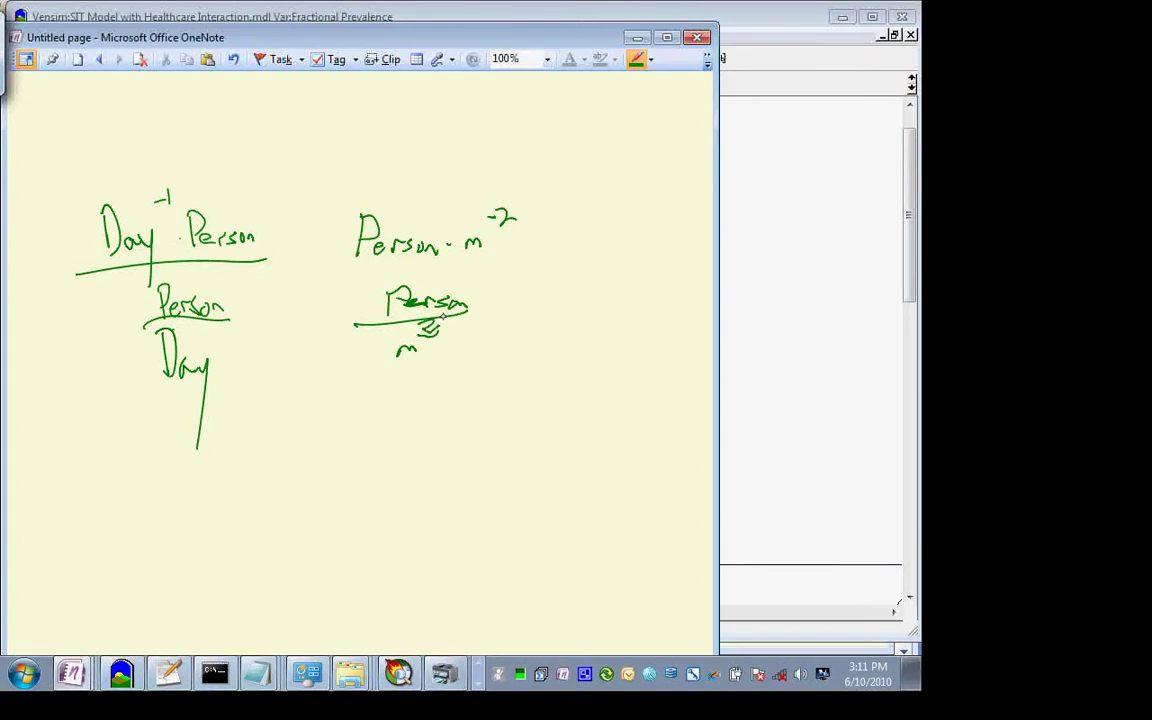
pyautogui.hotkey('ctrl', 'z')
pyautogui.hotkey('ctrl', 'z')
pyautogui.hotkey('ctrl', 'z')
pyautogui.hotkey('ctrl', 'z')
pyautogui.hotkey('ctrl', 'z')
pyautogui.hotkey('ctrl', 'z')
pyautogui.hotkey('ctrl', 'z')
pyautogui.hotkey('ctrl', 'z')
pyautogui.hotkey('ctrl', 'z')
pyautogui.hotkey('ctrl', 'z')
pyautogui.hotkey('ctrl', 'z')
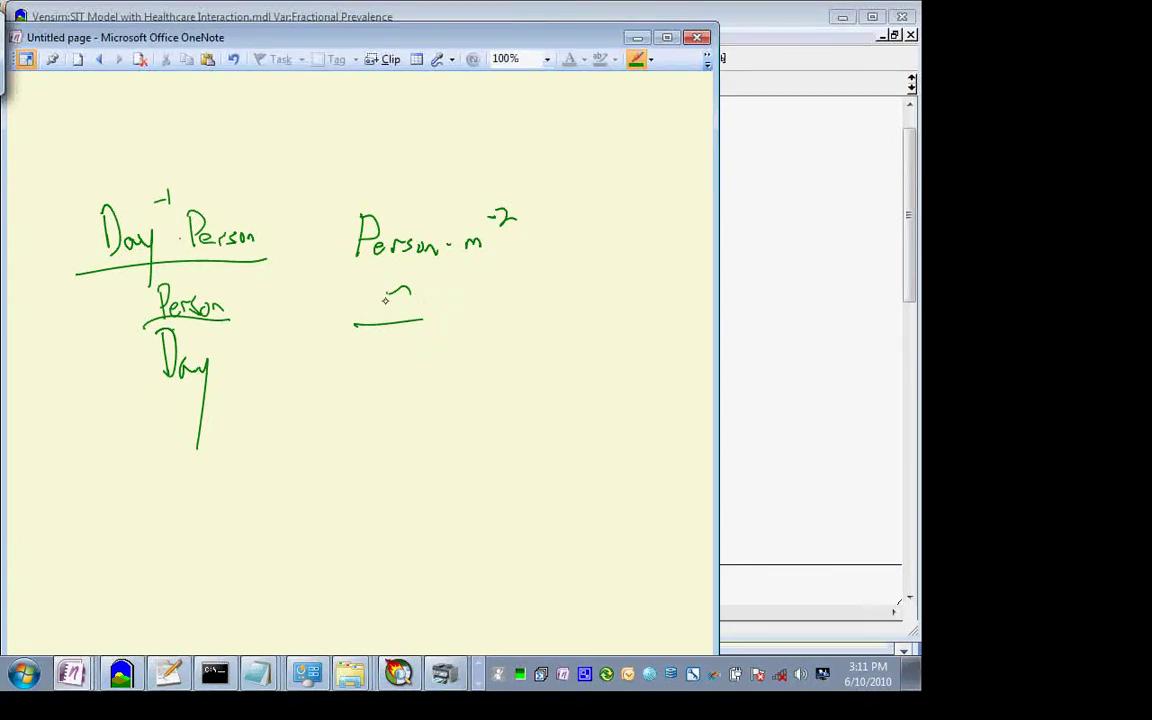
pyautogui.hotkey('ctrl', 'z')
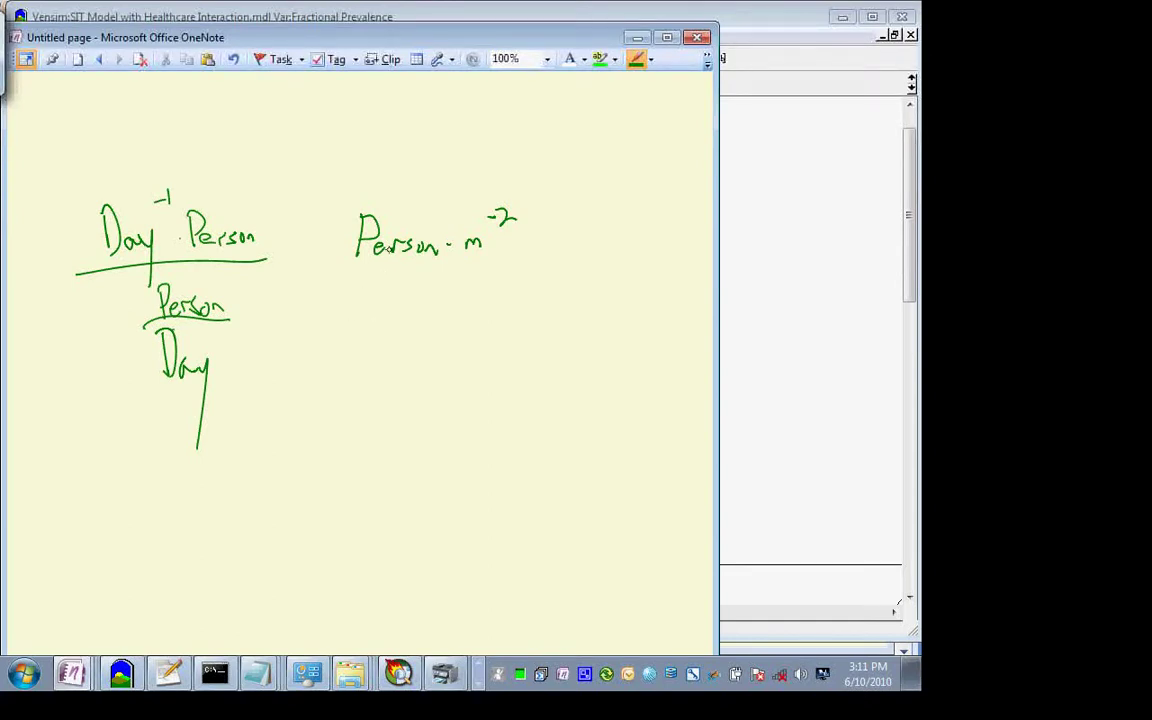
# Step: Handwrite the fraction Person over m^2 beneath the Person · m^-2 expression
pyautogui.moveTo(375, 284)
pyautogui.mouseDown()
pyautogui.moveTo(380, 336)
pyautogui.moveTo(405, 303)
pyautogui.moveTo(386, 316)
pyautogui.mouseUp()
pyautogui.moveTo(396, 314)
pyautogui.mouseDown()
pyautogui.moveTo(466, 320)
pyautogui.moveTo(474, 332)
pyautogui.mouseUp()
pyautogui.moveTo(403, 388)
pyautogui.mouseDown()
pyautogui.moveTo(409, 375)
pyautogui.moveTo(415, 387)
pyautogui.moveTo(440, 375)
pyautogui.mouseUp()
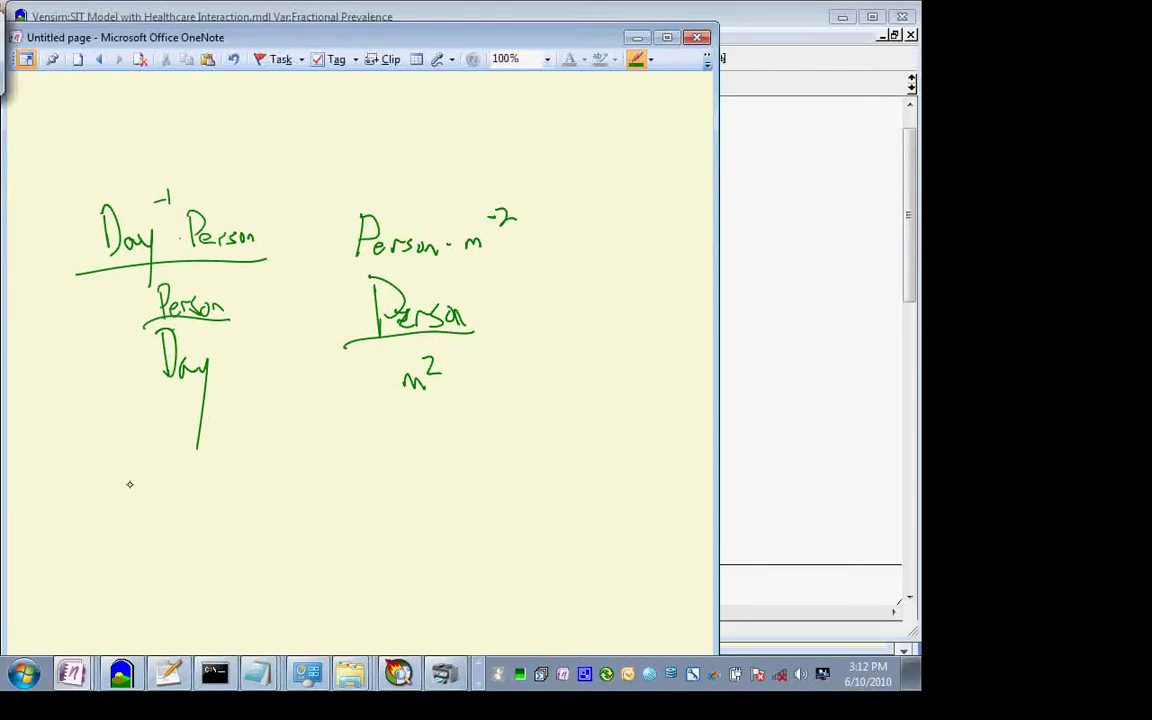
# Step: Handwrite the fraction 100 ft^2 over 400 ft^2 below the Person over Day expression
pyautogui.moveTo(118, 473)
pyautogui.mouseDown()
pyautogui.moveTo(120, 495)
pyautogui.moveTo(131, 474)
pyautogui.moveTo(147, 474)
pyautogui.mouseUp()
pyautogui.moveTo(183, 479)
pyautogui.mouseDown()
pyautogui.moveTo(175, 491)
pyautogui.moveTo(192, 490)
pyautogui.moveTo(194, 514)
pyautogui.moveTo(163, 490)
pyautogui.moveTo(178, 485)
pyautogui.moveTo(160, 486)
pyautogui.moveTo(178, 475)
pyautogui.moveTo(174, 498)
pyautogui.moveTo(188, 498)
pyautogui.moveTo(184, 484)
pyautogui.moveTo(211, 477)
pyautogui.mouseUp()
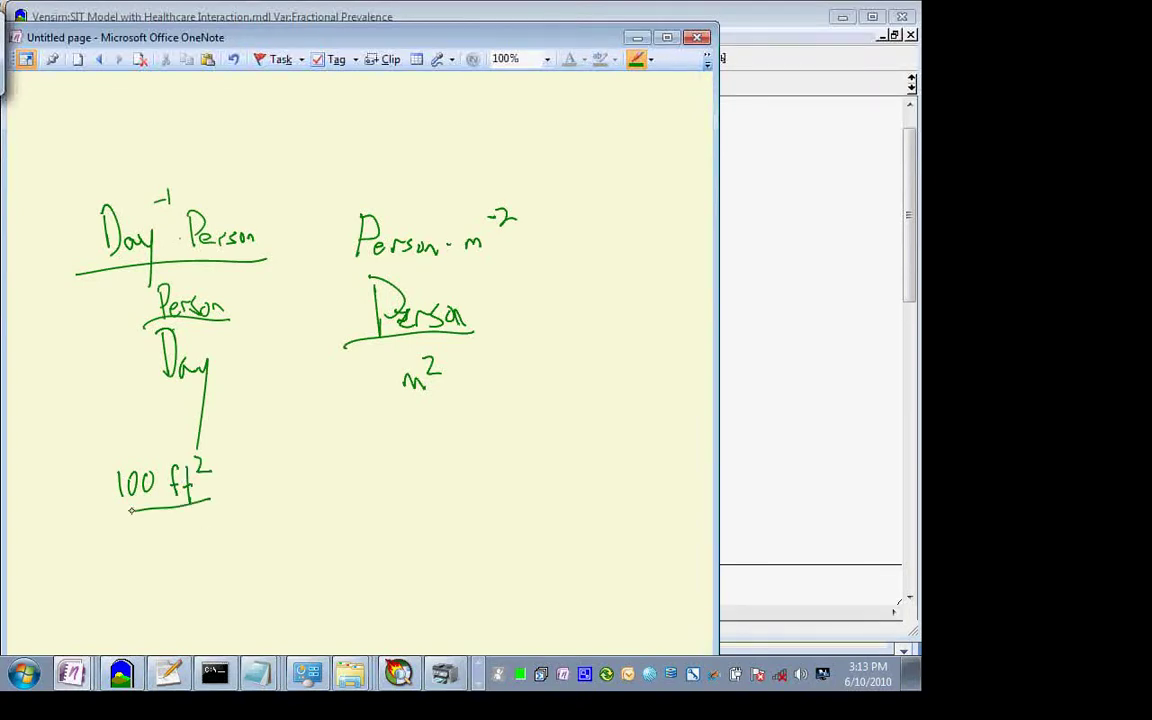
pyautogui.moveTo(95, 522); pyautogui.dragTo(210, 500)
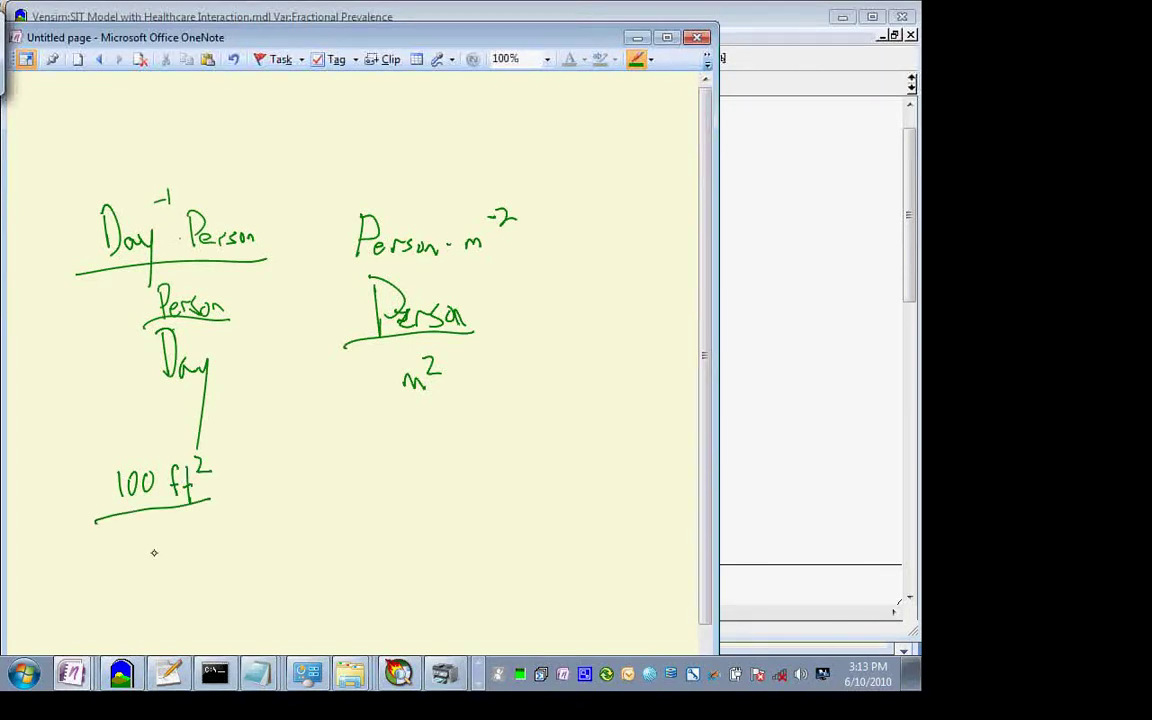
pyautogui.moveTo(134, 531)
pyautogui.mouseDown()
pyautogui.moveTo(143, 562)
pyautogui.moveTo(153, 540)
pyautogui.moveTo(210, 540)
pyautogui.moveTo(228, 512)
pyautogui.mouseUp()
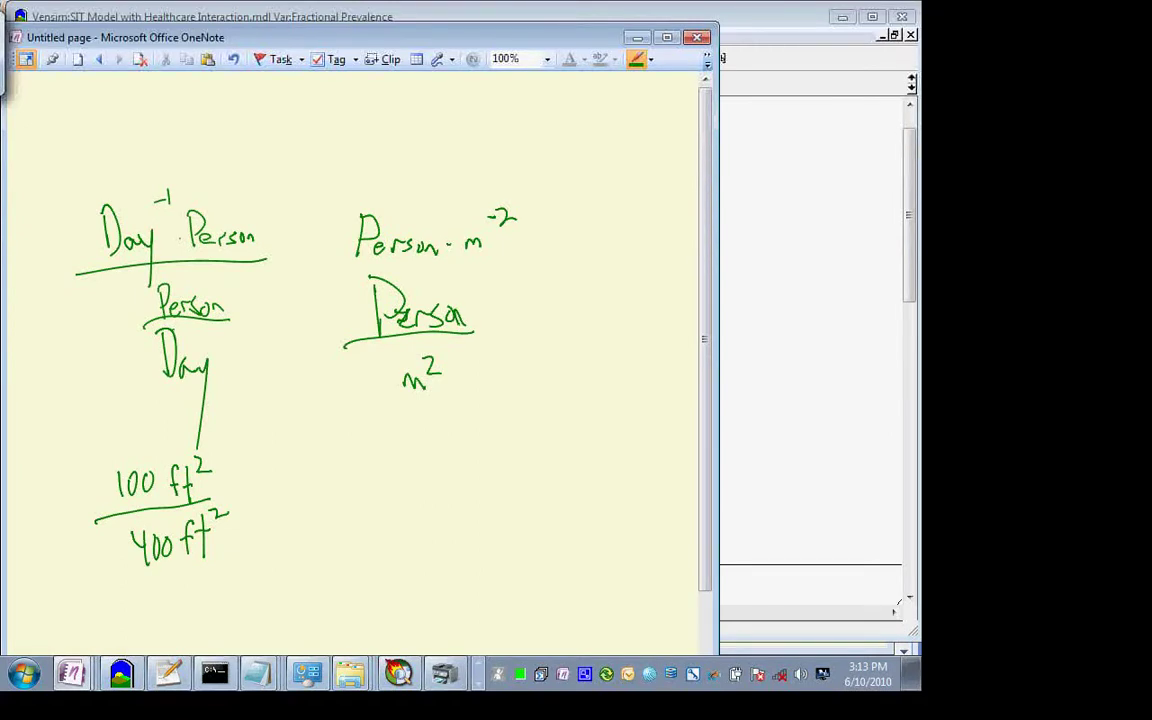
# Step: Erase the ft^2 units from the 100 over 400 fraction and handwrite "ft^0 Person^0 Day^0" beside it
pyautogui.moveTo(228, 513)
pyautogui.mouseDown()
pyautogui.moveTo(190, 522)
pyautogui.moveTo(167, 504)
pyautogui.moveTo(185, 478)
pyautogui.moveTo(174, 452)
pyautogui.moveTo(203, 478)
pyautogui.moveTo(176, 472)
pyautogui.moveTo(172, 502)
pyautogui.mouseUp()
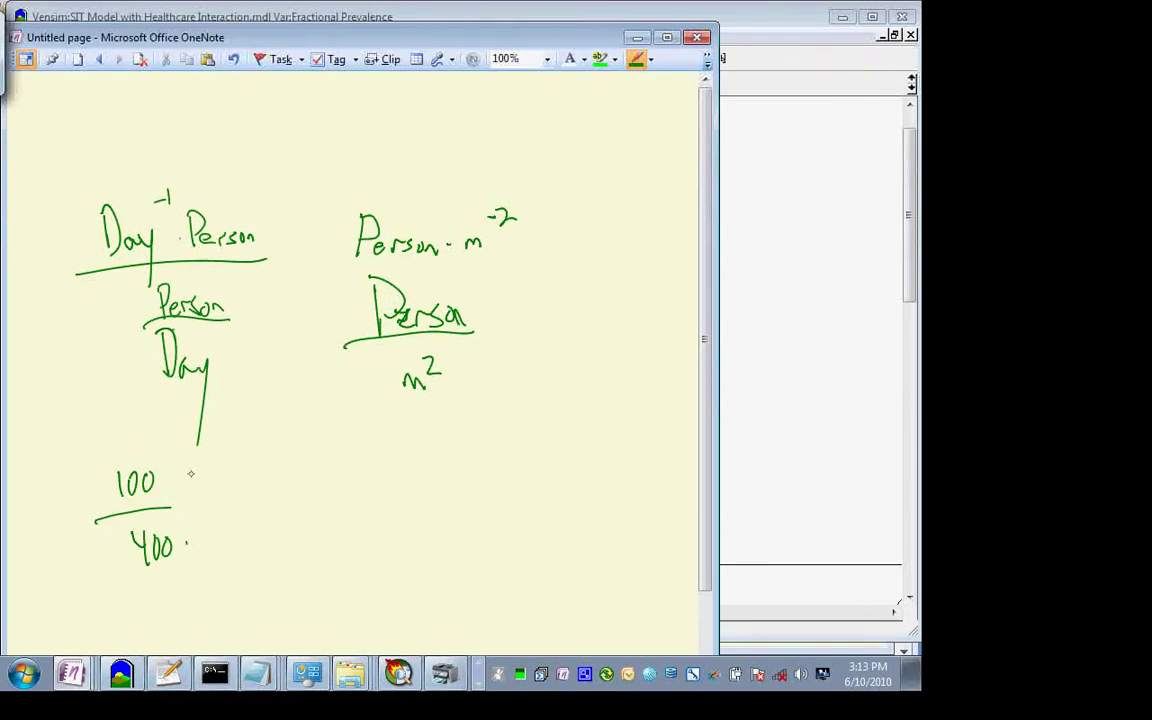
pyautogui.moveTo(205, 483)
pyautogui.mouseDown()
pyautogui.moveTo(193, 512)
pyautogui.moveTo(207, 510)
pyautogui.moveTo(215, 470)
pyautogui.mouseUp()
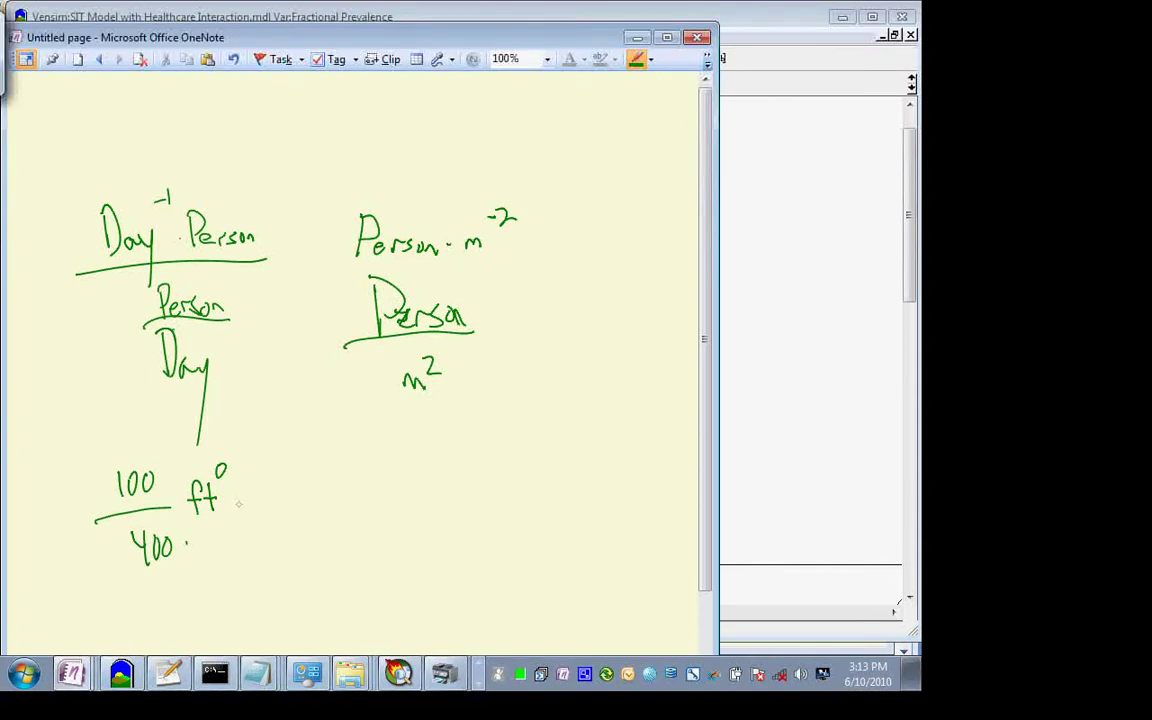
pyautogui.moveTo(239, 486)
pyautogui.mouseDown()
pyautogui.moveTo(240, 515)
pyautogui.moveTo(242, 500)
pyautogui.moveTo(292, 512)
pyautogui.moveTo(293, 473)
pyautogui.mouseUp()
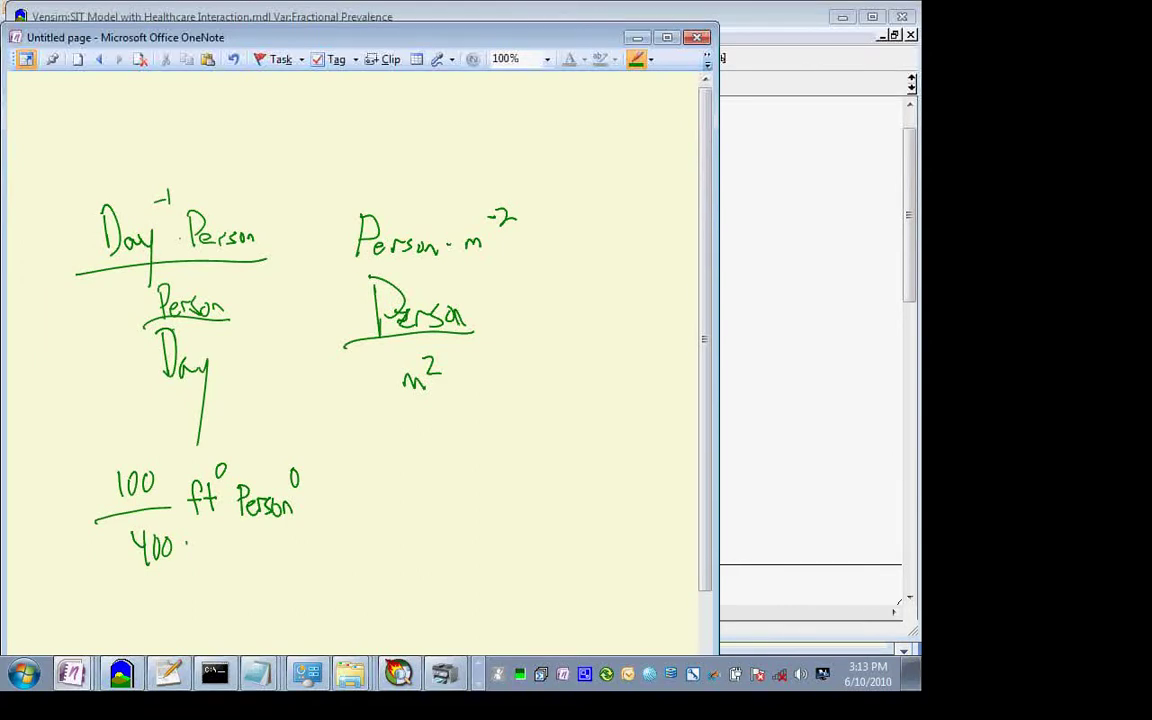
pyautogui.moveTo(314, 486)
pyautogui.mouseDown()
pyautogui.moveTo(306, 518)
pyautogui.moveTo(326, 506)
pyautogui.moveTo(337, 535)
pyautogui.mouseUp()
pyautogui.moveTo(343, 466); pyautogui.dragTo(341, 468)
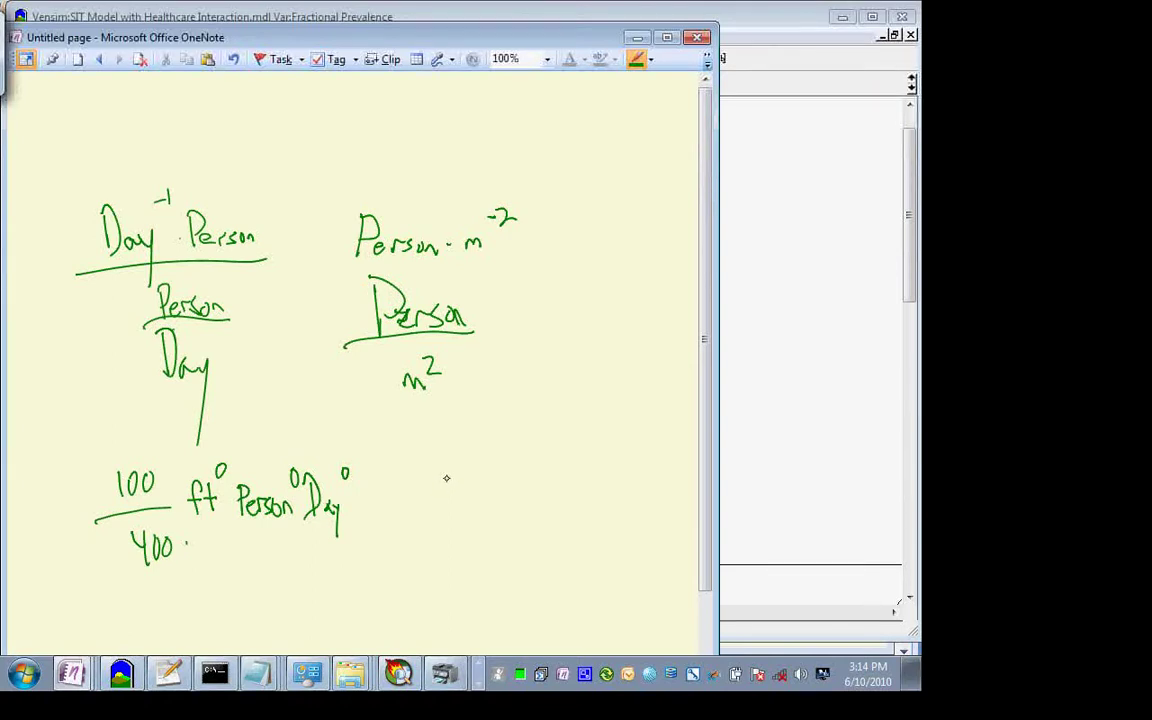
# Step: Handwrite 2^0 5^0 7^0 beside the zero-power units and mark the factors above with 1s and arrows
pyautogui.moveTo(440, 487)
pyautogui.mouseDown()
pyautogui.moveTo(459, 505)
pyautogui.moveTo(461, 466)
pyautogui.moveTo(481, 481)
pyautogui.moveTo(496, 463)
pyautogui.moveTo(518, 503)
pyautogui.moveTo(525, 459)
pyautogui.mouseUp()
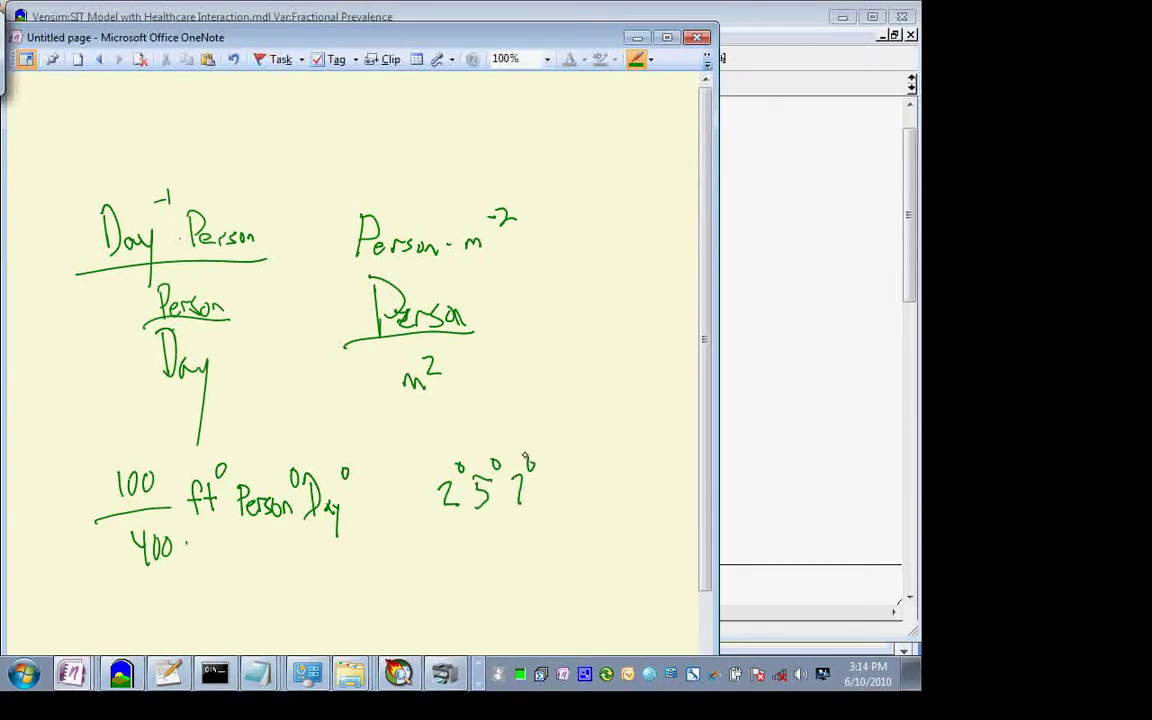
pyautogui.moveTo(436, 467); pyautogui.dragTo(431, 454)
pyautogui.moveTo(397, 430); pyautogui.dragTo(399, 452)
pyautogui.moveTo(460, 424); pyautogui.dragTo(474, 458)
pyautogui.moveTo(446, 408)
pyautogui.mouseDown()
pyautogui.moveTo(444, 435)
pyautogui.moveTo(511, 465)
pyautogui.moveTo(517, 456)
pyautogui.mouseUp()
pyautogui.moveTo(499, 398); pyautogui.dragTo(500, 408)
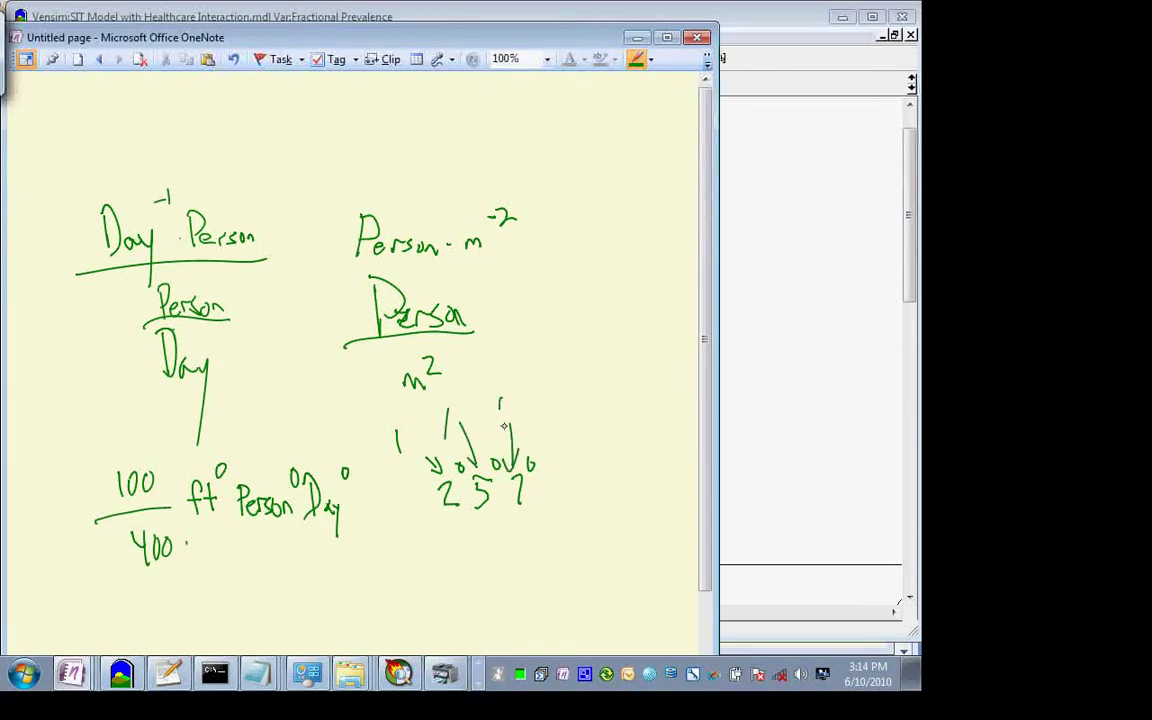
# Step: Circle ft^0 Person^0 Day^0 and label it with an arrow and the words "Unit Dimension"
pyautogui.moveTo(332, 441)
pyautogui.mouseDown()
pyautogui.moveTo(226, 444)
pyautogui.moveTo(194, 466)
pyautogui.moveTo(232, 530)
pyautogui.moveTo(362, 480)
pyautogui.moveTo(310, 428)
pyautogui.mouseUp()
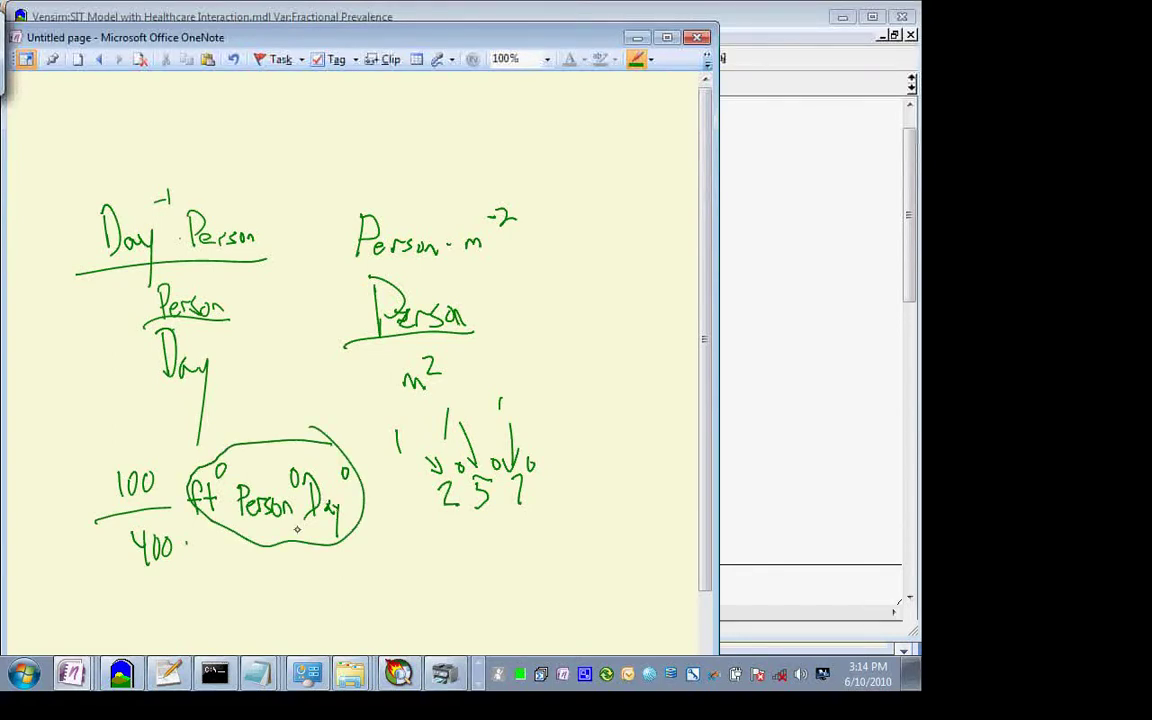
pyautogui.moveTo(281, 559)
pyautogui.mouseDown()
pyautogui.moveTo(281, 620)
pyautogui.moveTo(309, 615)
pyautogui.mouseUp()
pyautogui.moveTo(316, 571)
pyautogui.mouseDown()
pyautogui.moveTo(318, 619)
pyautogui.moveTo(321, 601)
pyautogui.moveTo(337, 620)
pyautogui.moveTo(393, 619)
pyautogui.moveTo(397, 608)
pyautogui.moveTo(421, 620)
pyautogui.mouseUp()
pyautogui.click(304, 586)
pyautogui.moveTo(425, 612); pyautogui.dragTo(443, 618)
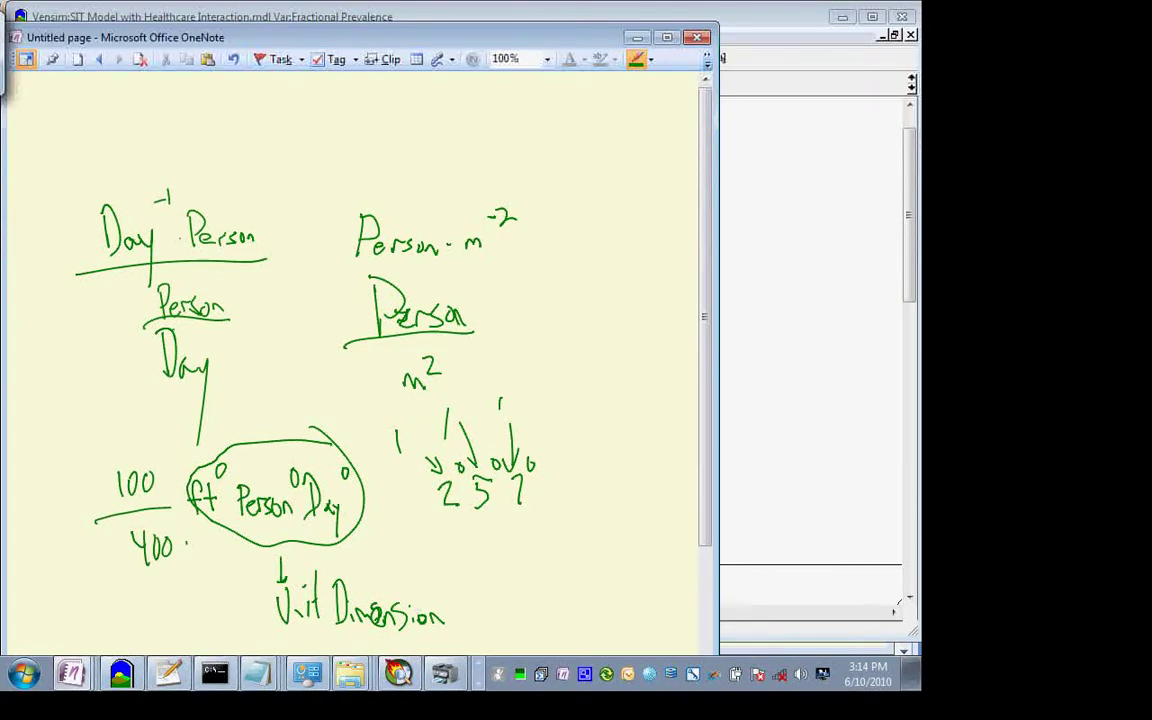
# Step: Darken the handwritten 1s, label them "Unity" with an arrow, and write "unity" beneath "Unit Dimension"
pyautogui.moveTo(499, 399); pyautogui.dragTo(500, 408)
pyautogui.moveTo(497, 400); pyautogui.dragTo(496, 432)
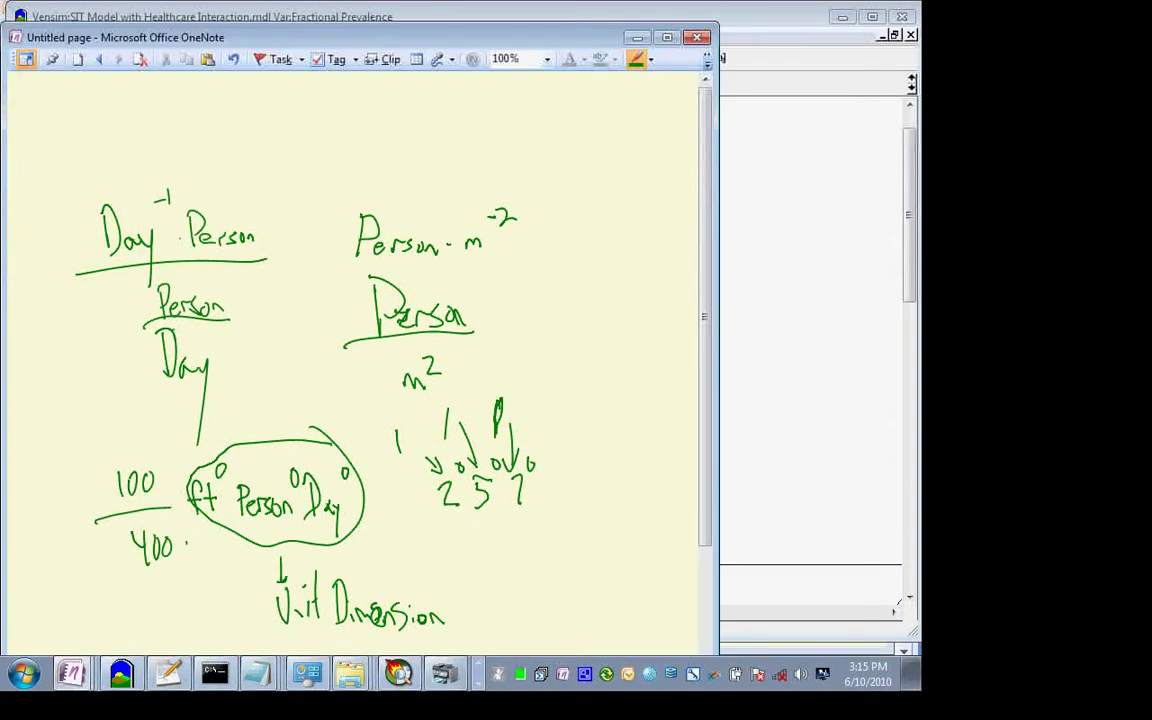
pyautogui.moveTo(494, 418); pyautogui.dragTo(495, 432)
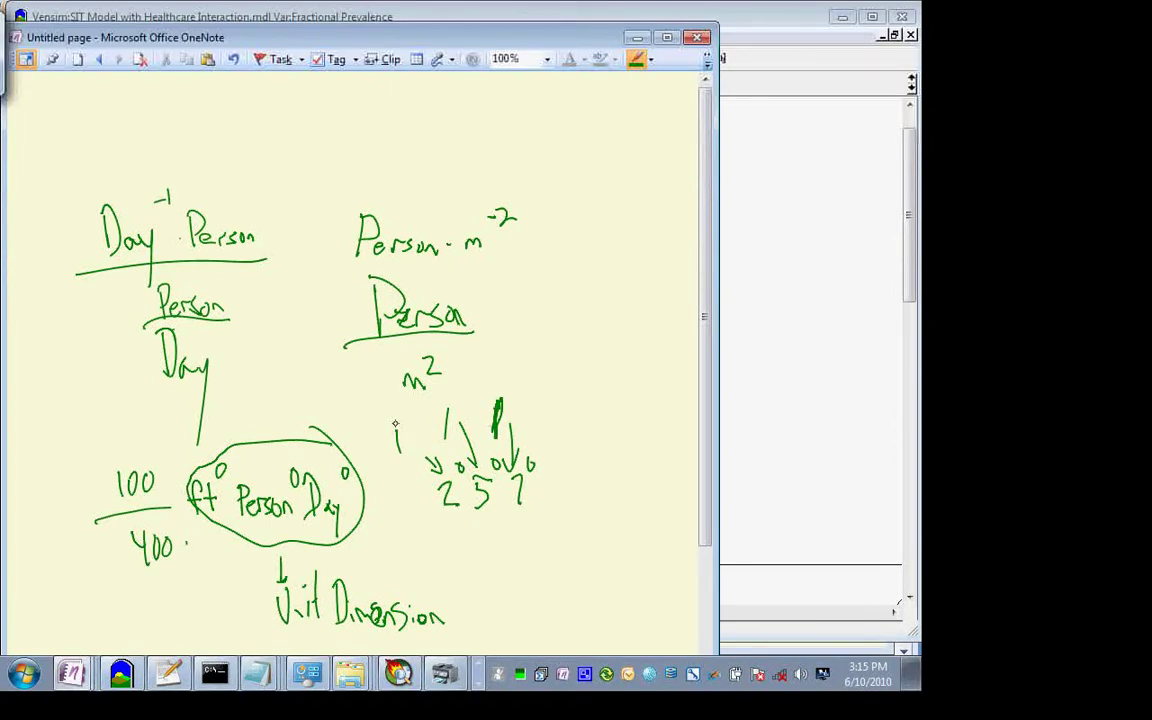
pyautogui.moveTo(397, 437)
pyautogui.mouseDown()
pyautogui.moveTo(386, 485)
pyautogui.moveTo(547, 580)
pyautogui.moveTo(392, 440)
pyautogui.mouseUp()
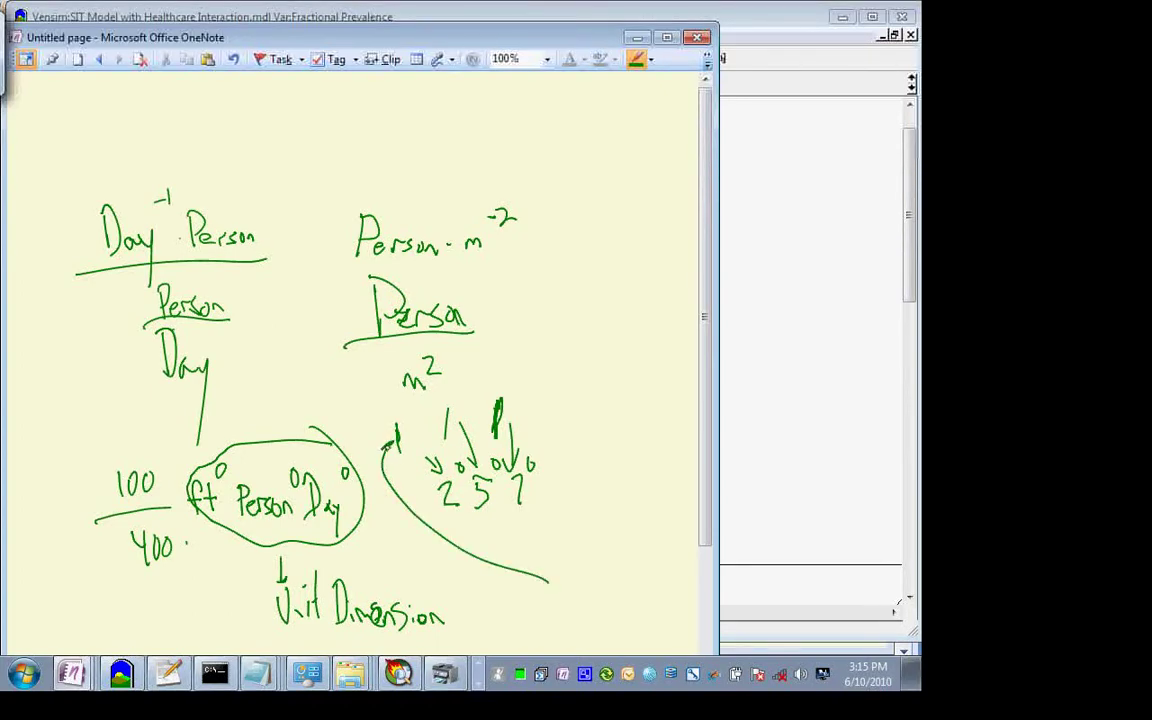
pyautogui.moveTo(552, 566); pyautogui.dragTo(594, 600)
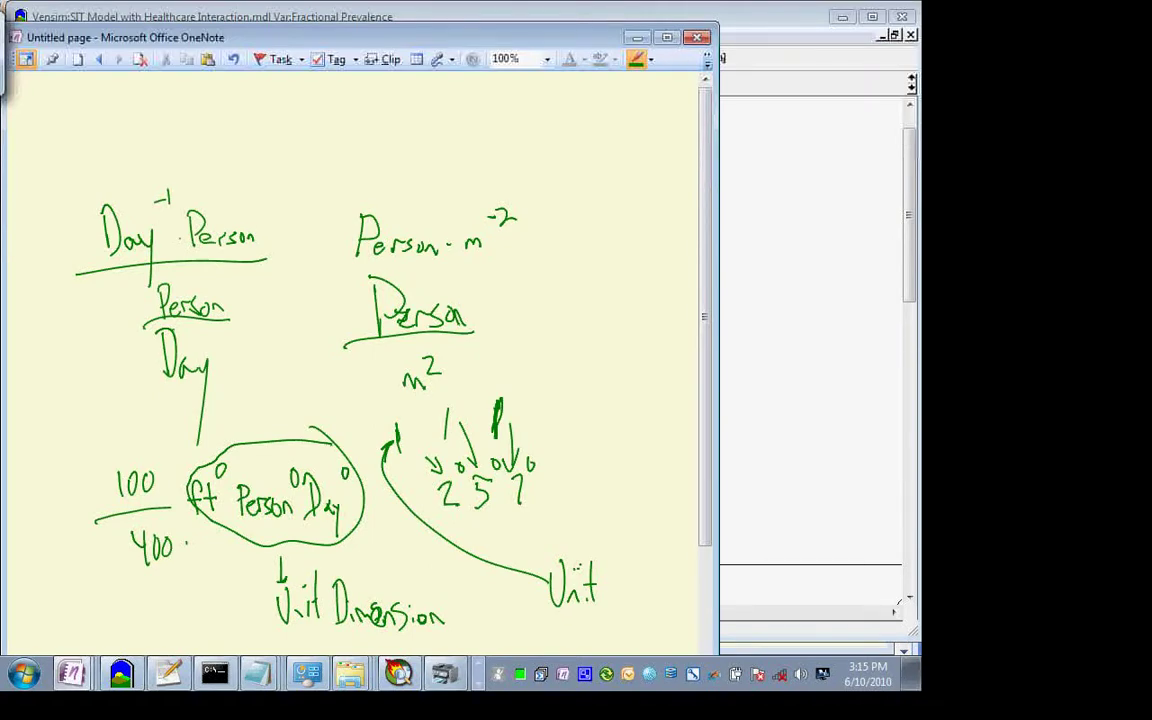
pyautogui.moveTo(604, 583); pyautogui.dragTo(604, 630)
pyautogui.moveTo(270, 633)
pyautogui.mouseDown()
pyautogui.moveTo(324, 644)
pyautogui.moveTo(327, 656)
pyautogui.mouseUp()
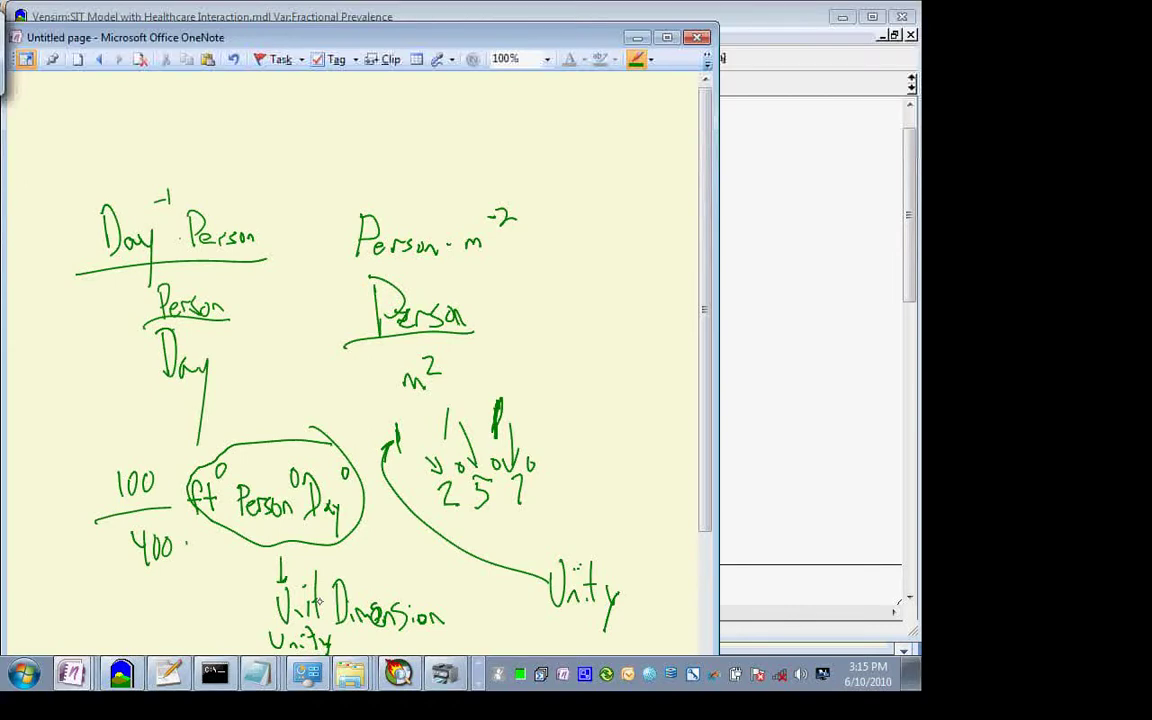
# Step: Switch back to the Vensim model and set the units of Mean Contacts Per Capita to (Person/Person)/Day
pyautogui.hotkey('alt', 'Tab')
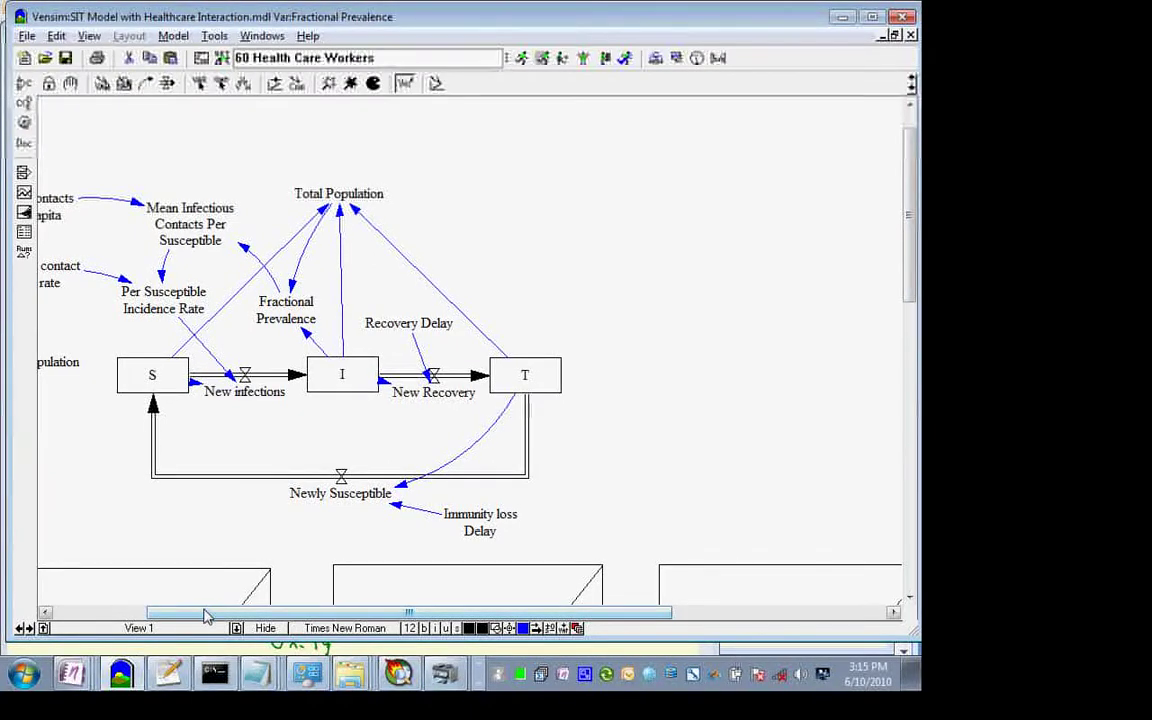
pyautogui.moveTo(205, 615); pyautogui.dragTo(113, 610)
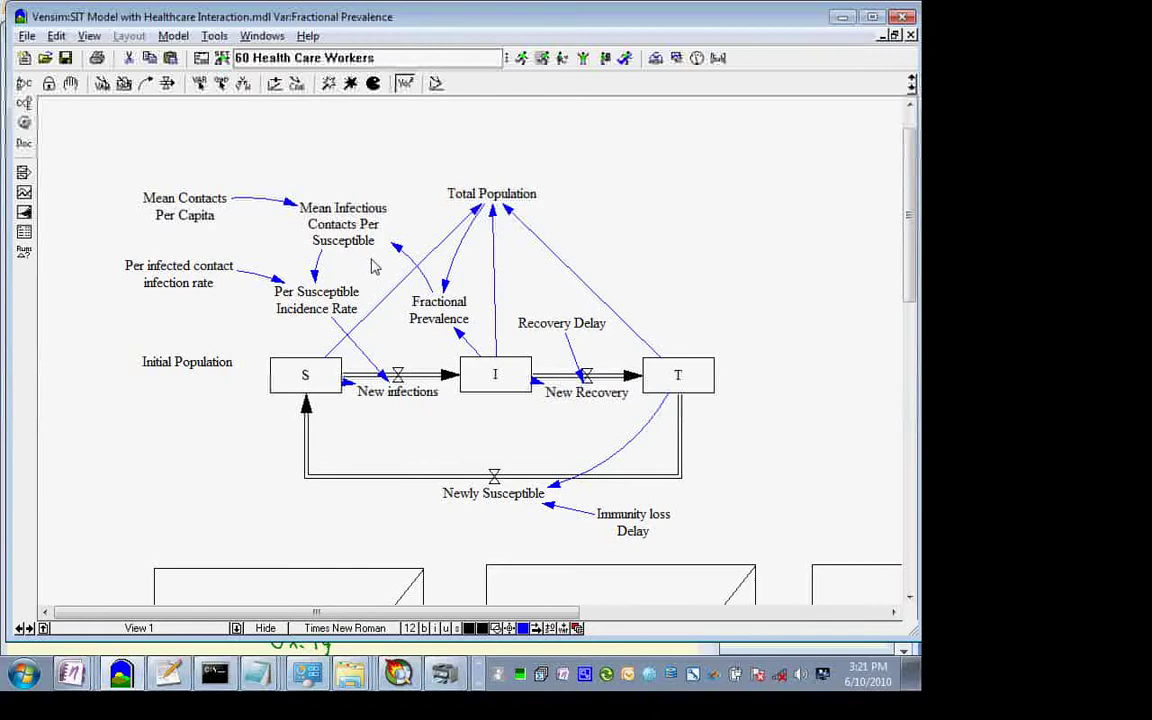
pyautogui.click(199, 205)
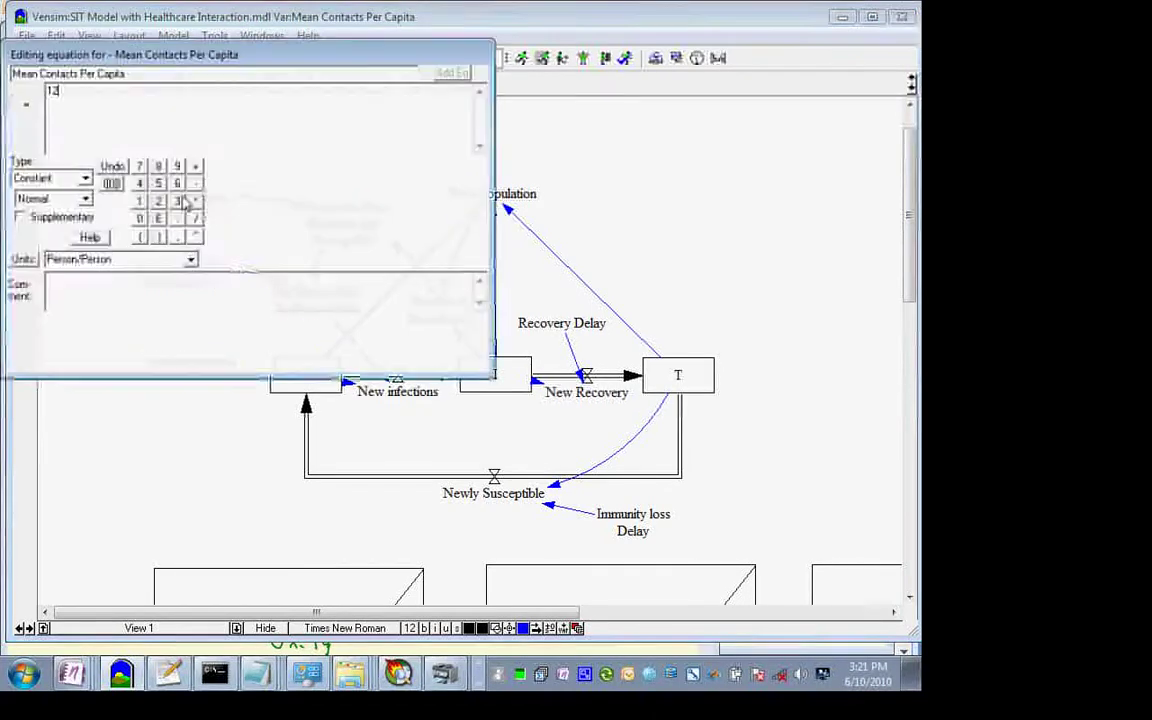
pyautogui.click(139, 259)
pyautogui.press('Home')
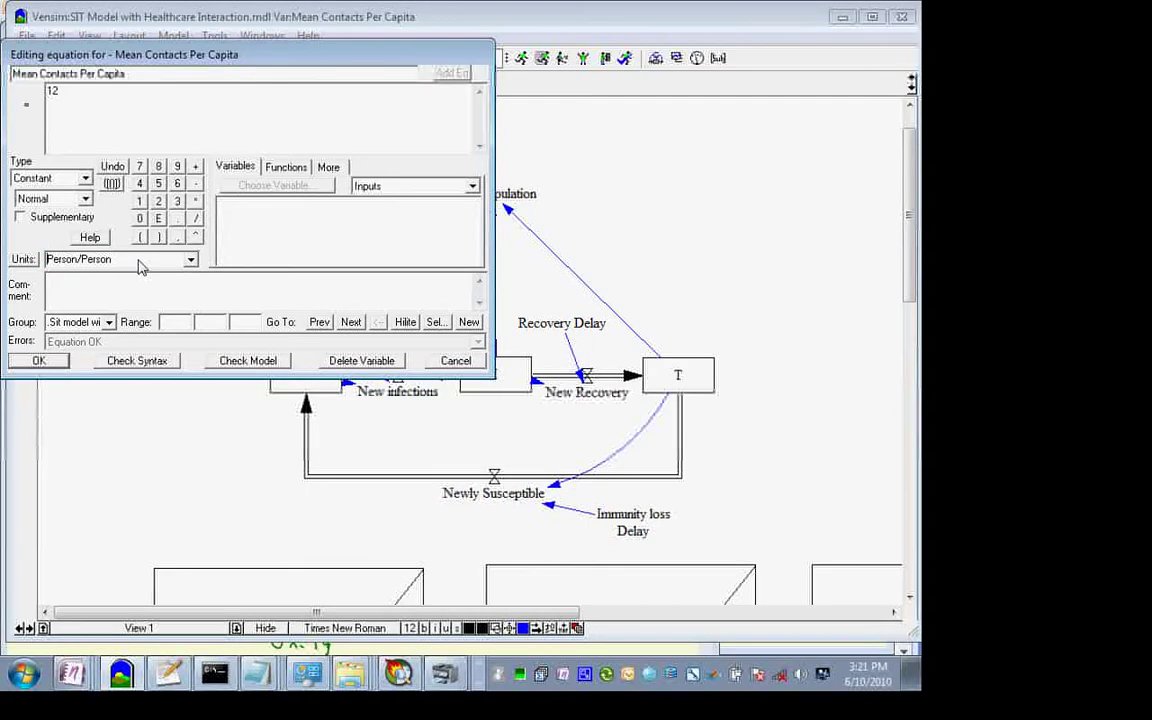
pyautogui.write('(')
pyautogui.press('End')
pyautogui.write(')/Day')
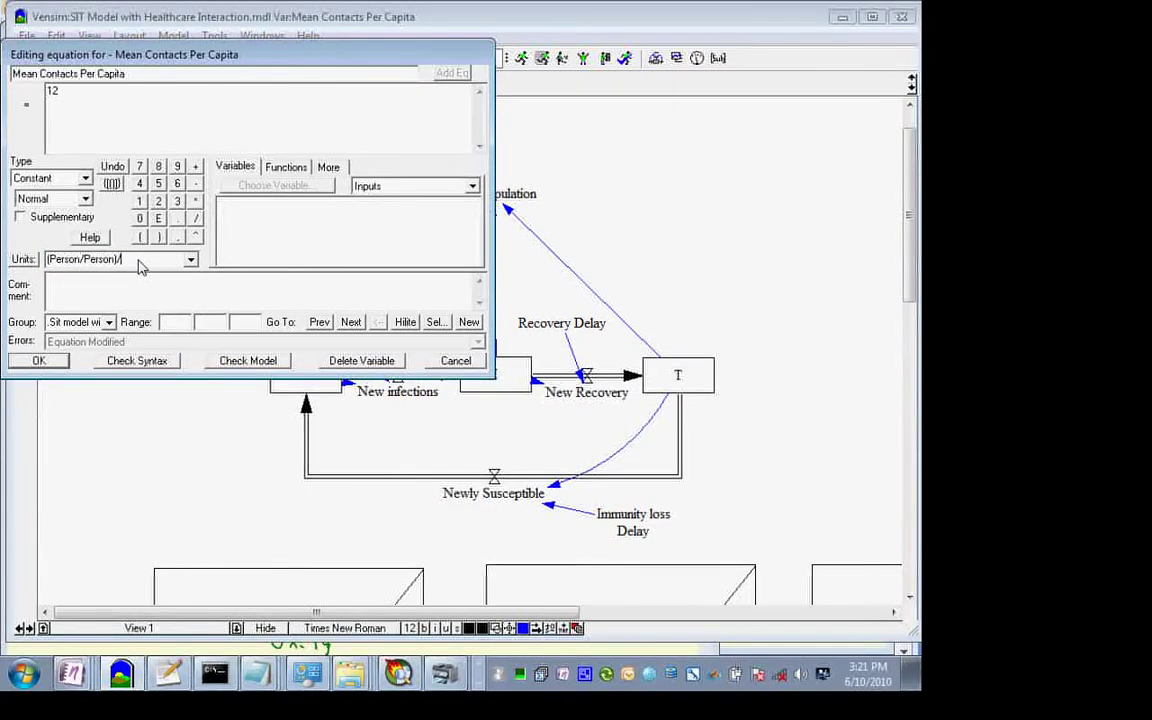
pyautogui.press('Return')
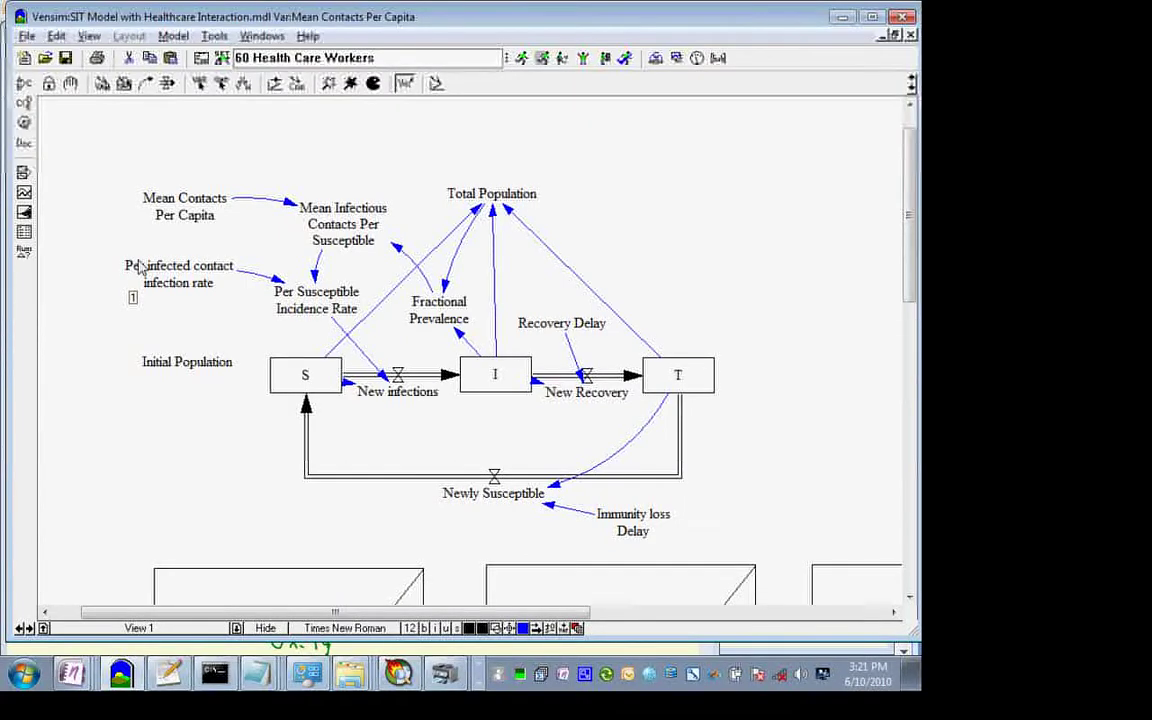
# Step: Set the units of Mean Infectious Contacts Per Susceptible to (Person/Person)/Day
pyautogui.click(345, 230)
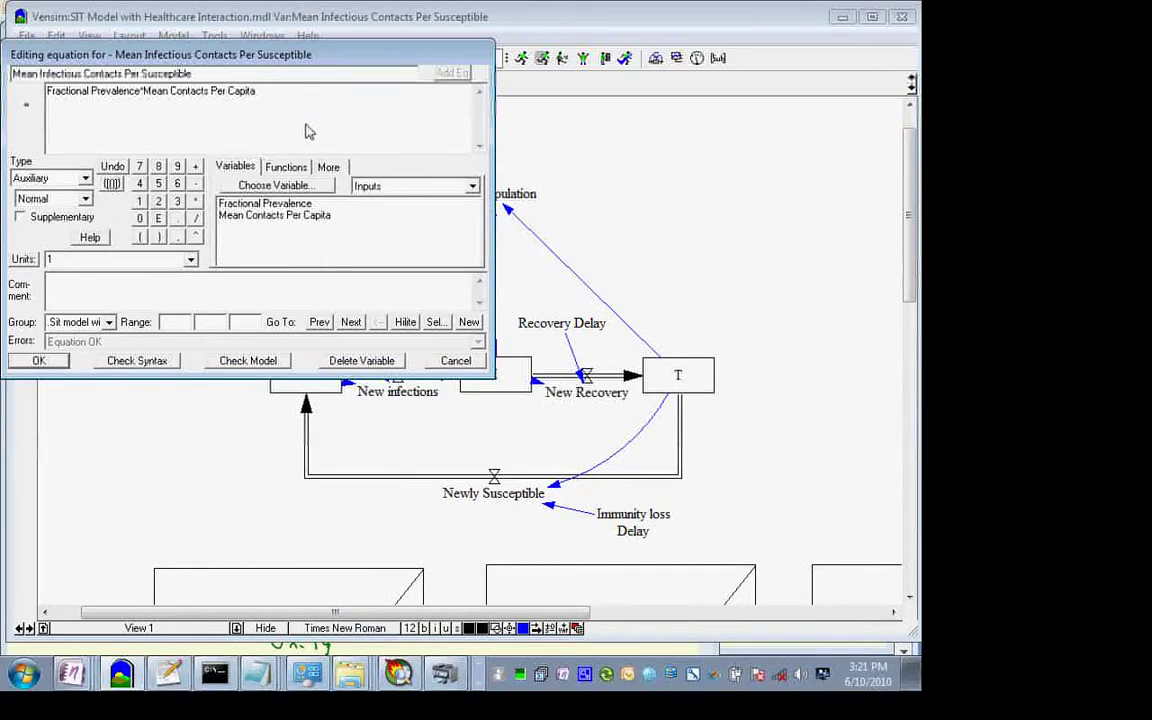
pyautogui.click(48, 259)
pyautogui.write('Person/')
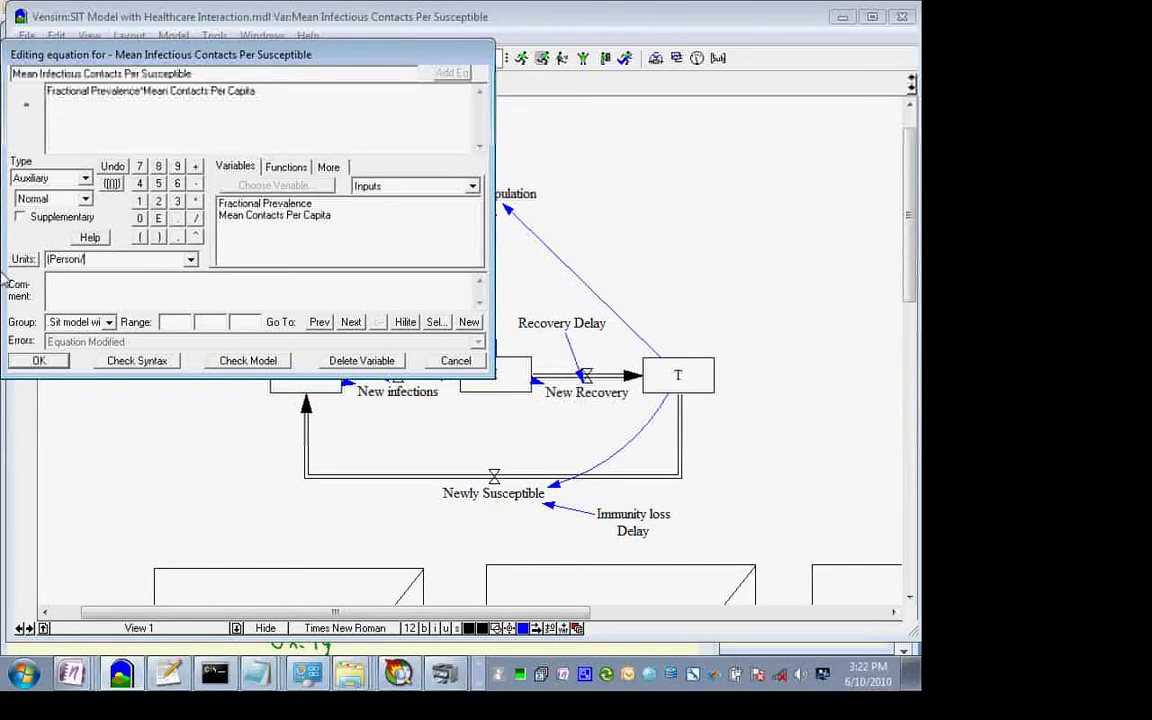
pyautogui.write('Person')
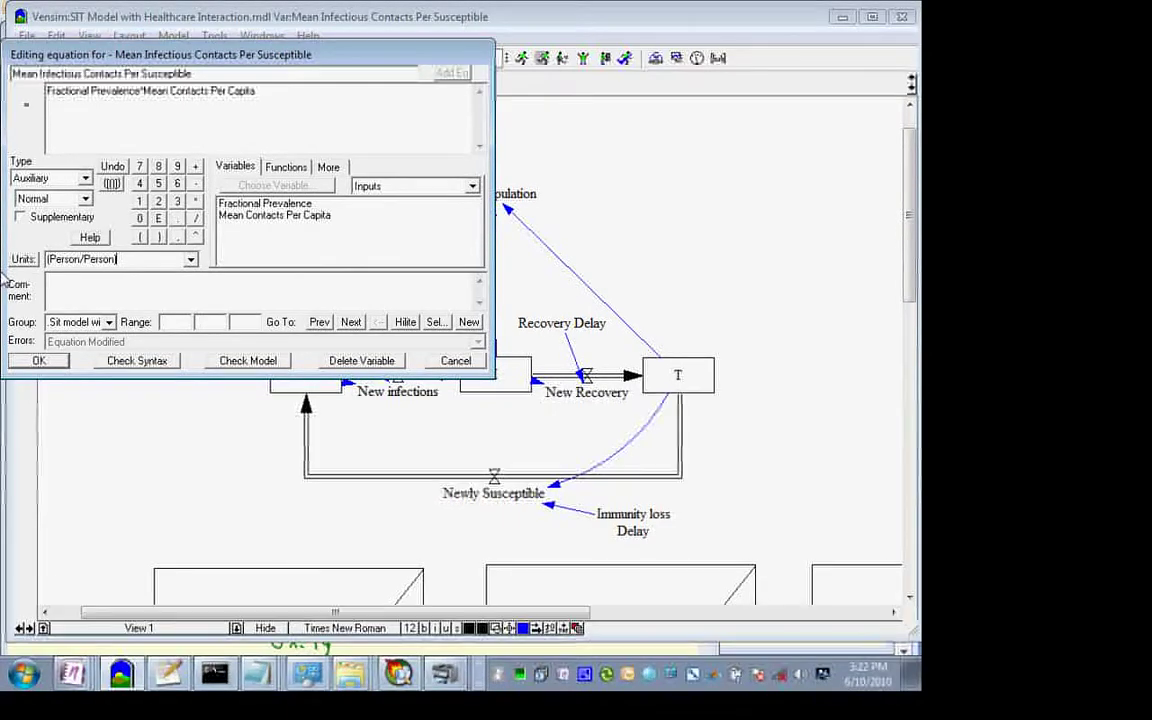
pyautogui.write(')/Day')
pyautogui.press('Return')
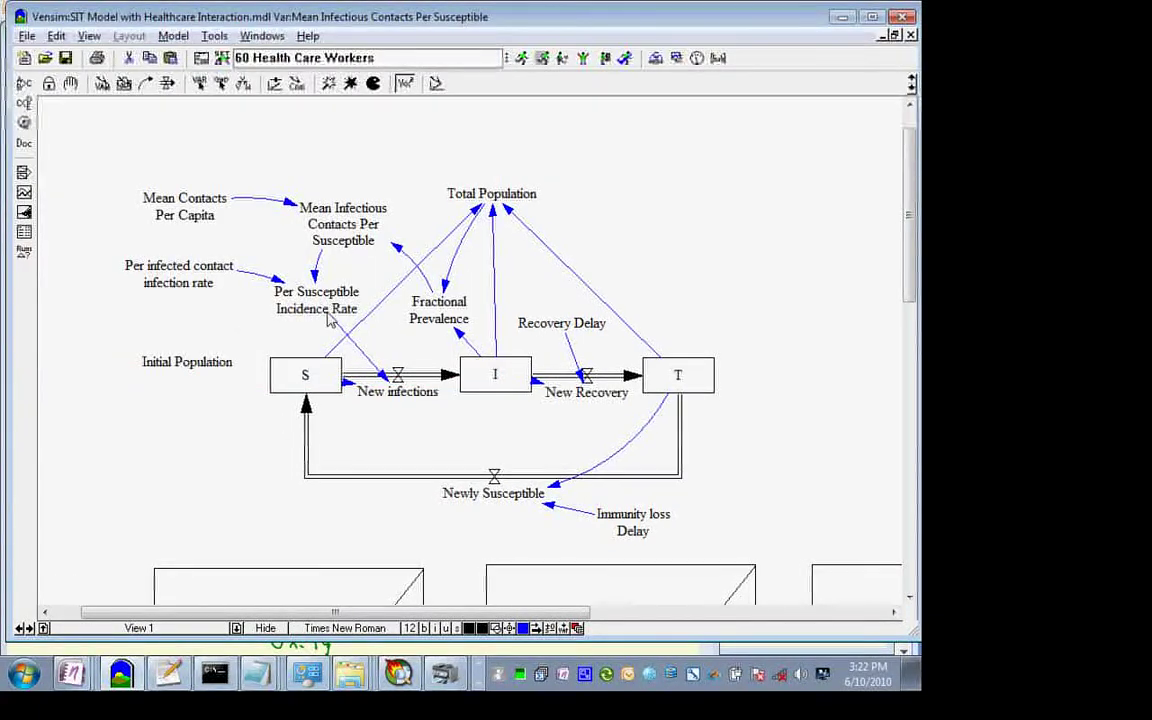
# Step: Review the equations and units of Per infected contact infection rate and Per Susceptible Incidence Rate
pyautogui.moveTo(331, 306)
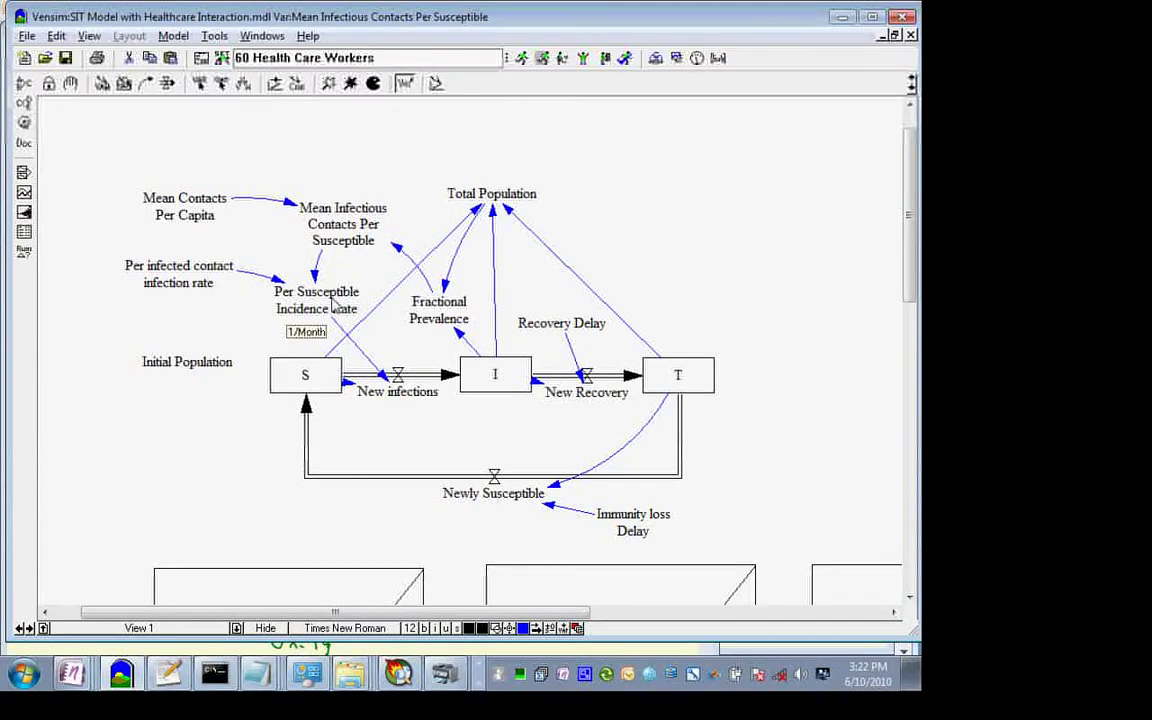
pyautogui.click(216, 297)
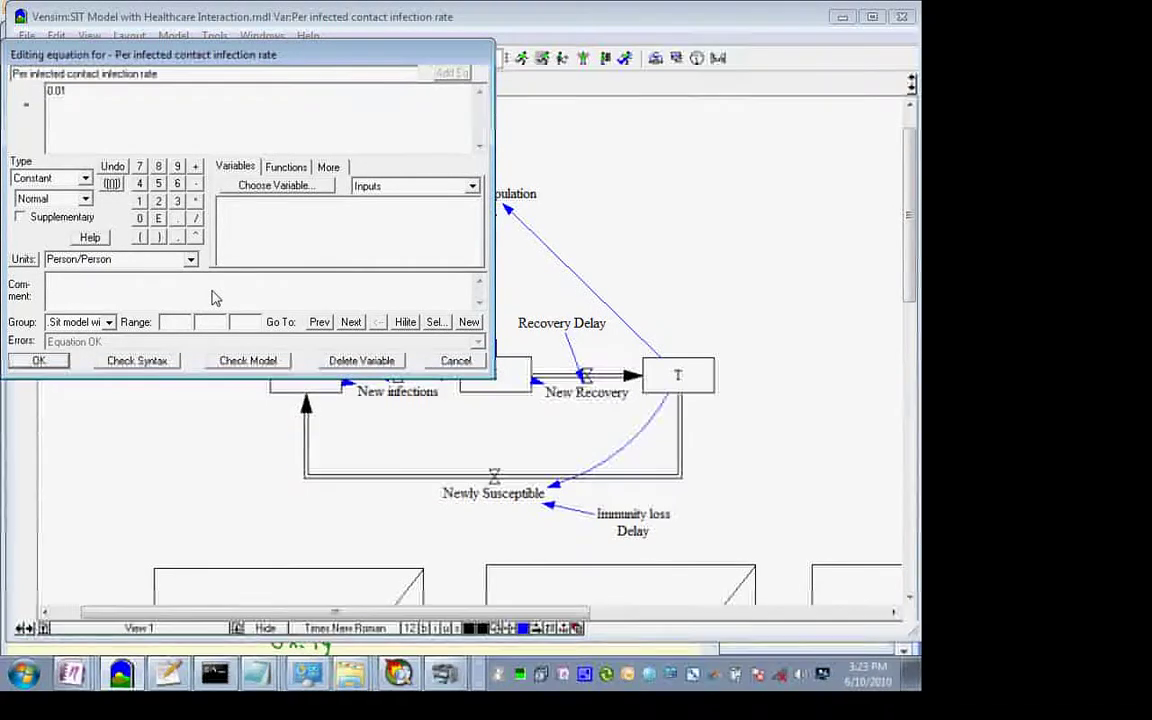
pyautogui.press('Return')
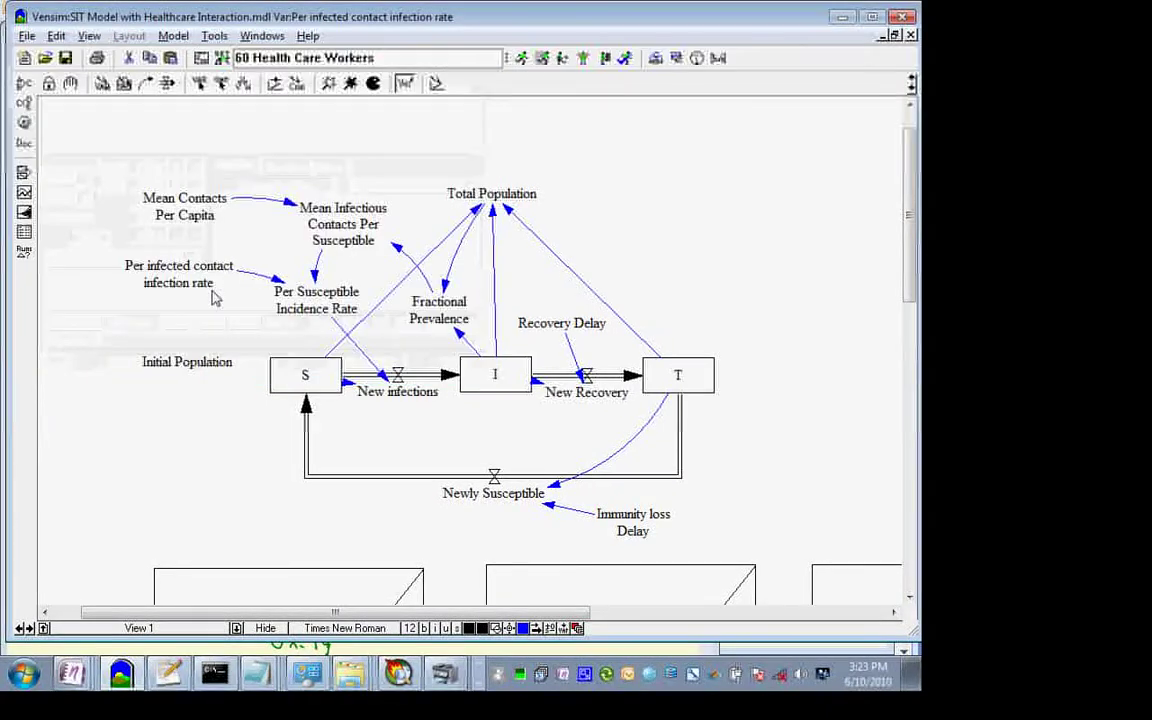
pyautogui.click(312, 314)
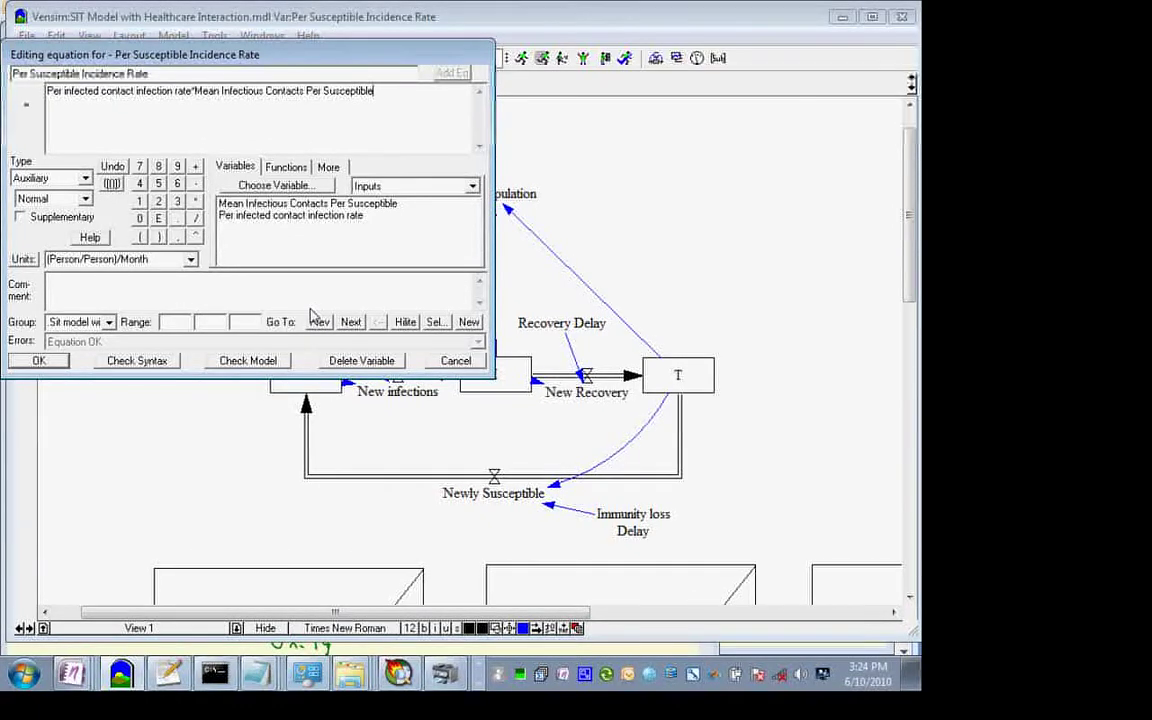
pyautogui.press('Return')
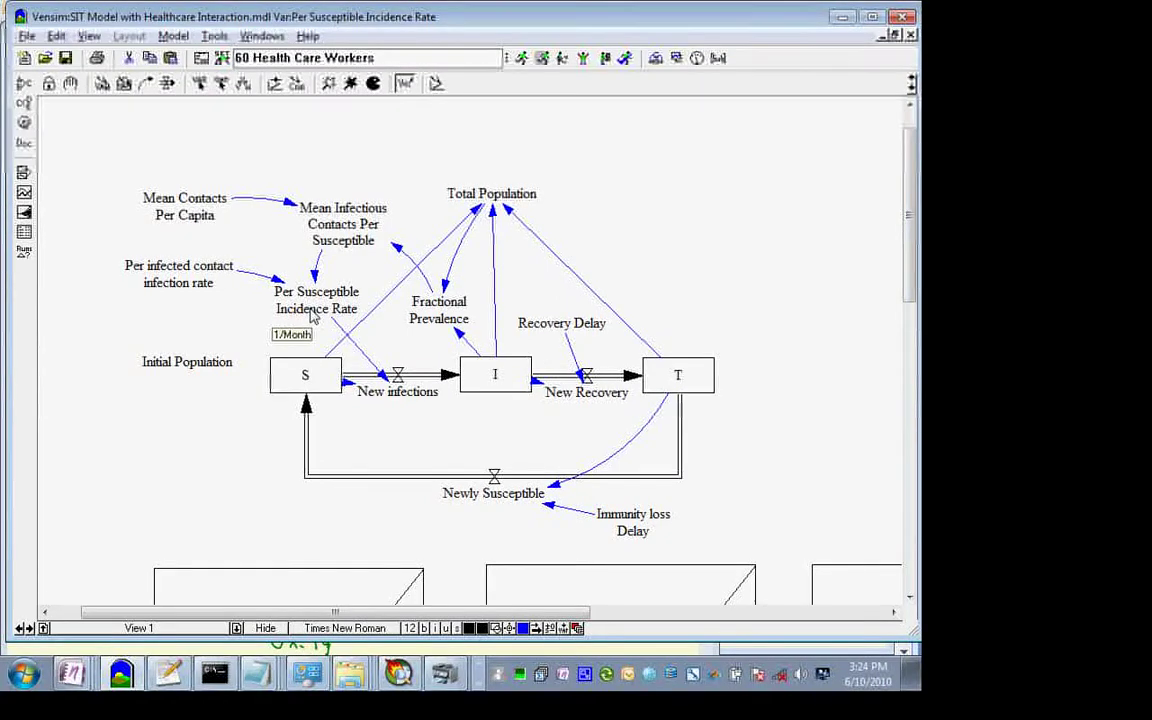
# Step: Set the units of Per Susceptible Incidence Rate to (Person/Person)/Day
pyautogui.click(311, 316)
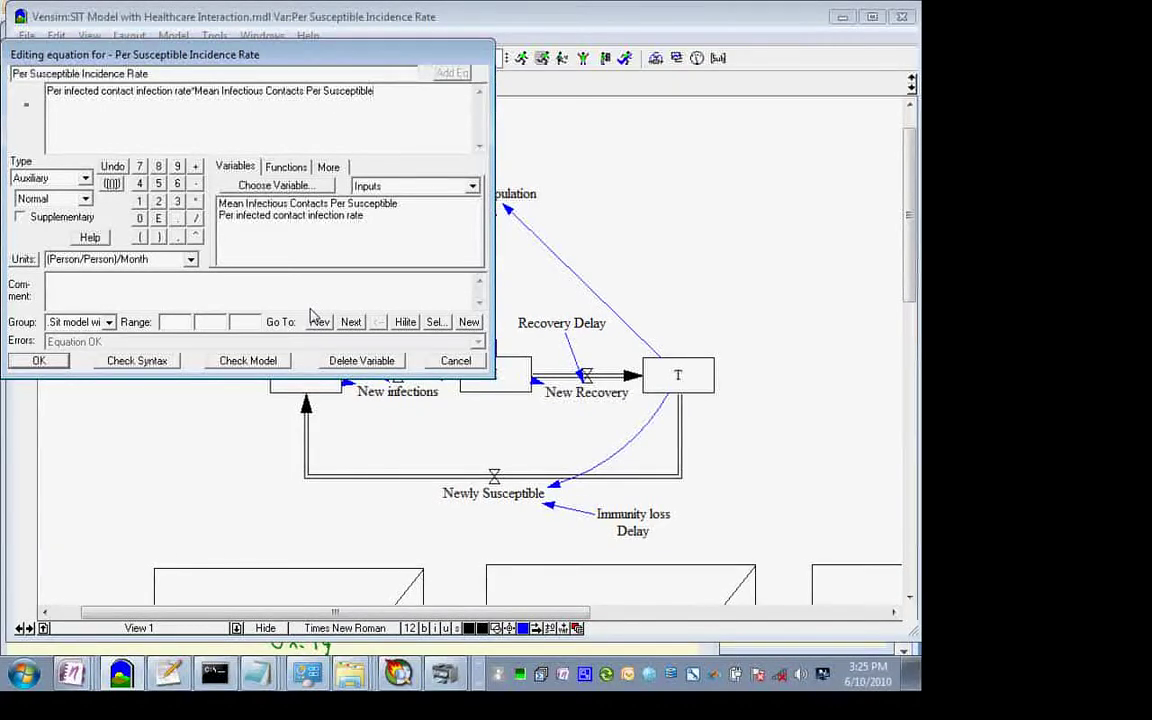
pyautogui.click(177, 262)
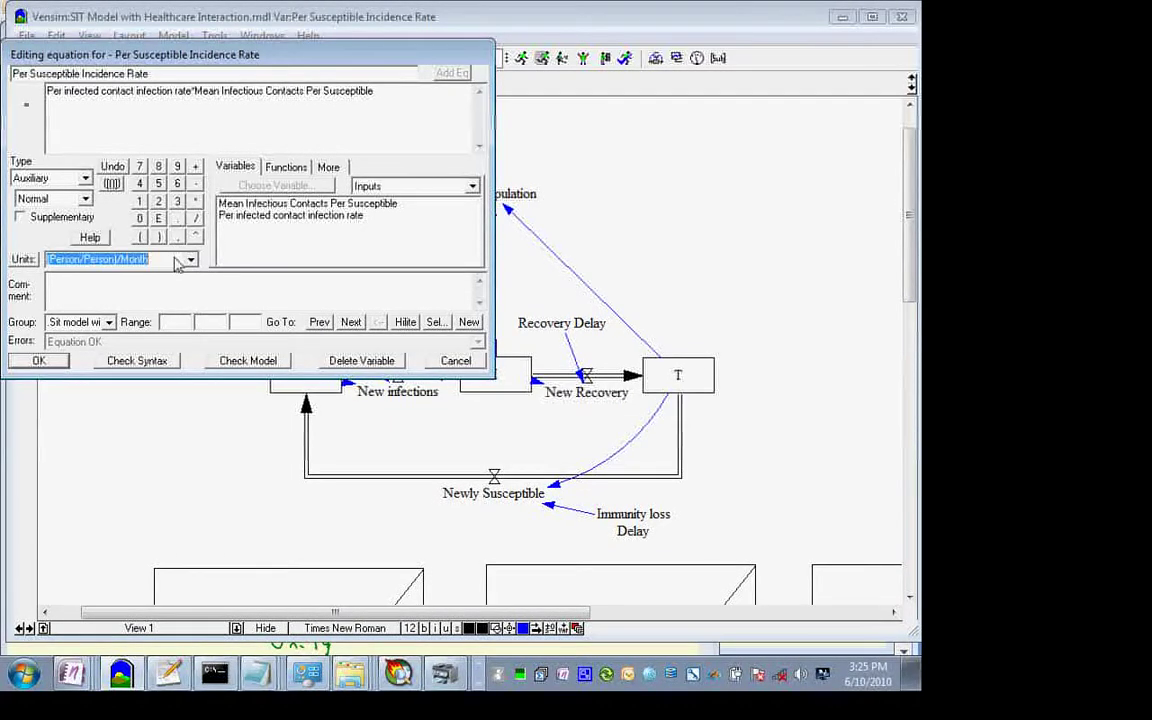
pyautogui.press('Home')
pyautogui.write('(')
pyautogui.press('End')
pyautogui.press('BackSpace')
pyautogui.press('BackSpace')
pyautogui.press('BackSpace')
pyautogui.press('BackSpace')
pyautogui.press('BackSpace')
pyautogui.press('BackSpace')
pyautogui.write(')/Day')
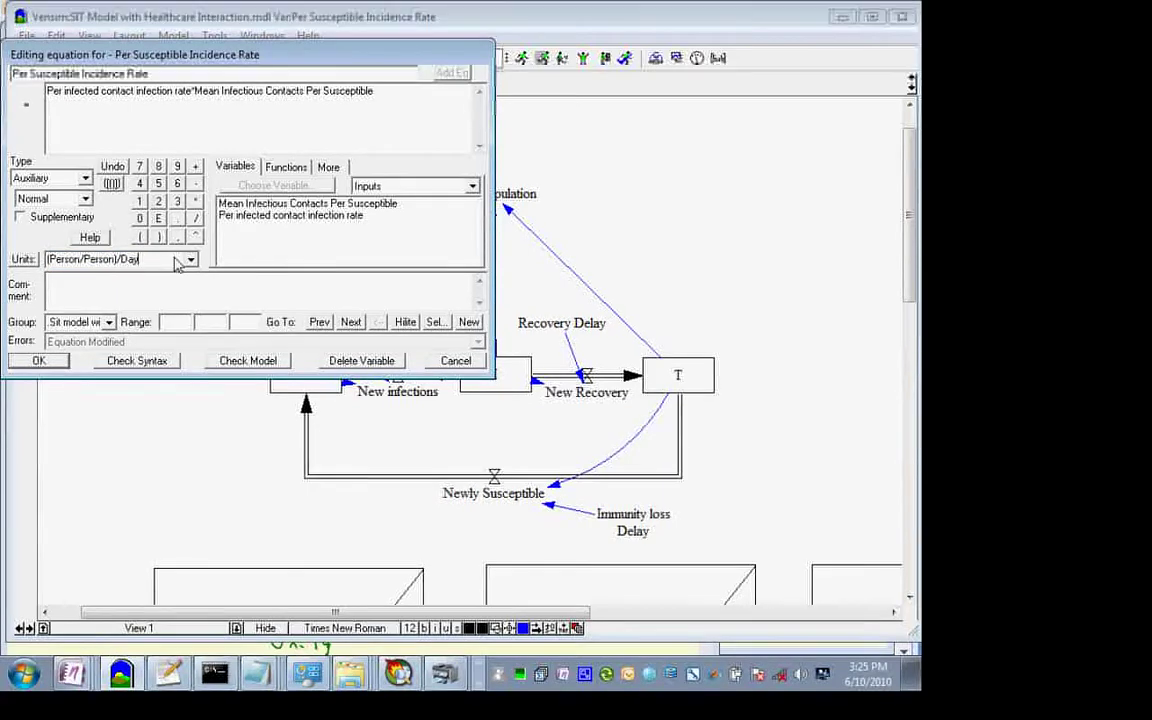
pyautogui.press('Return')
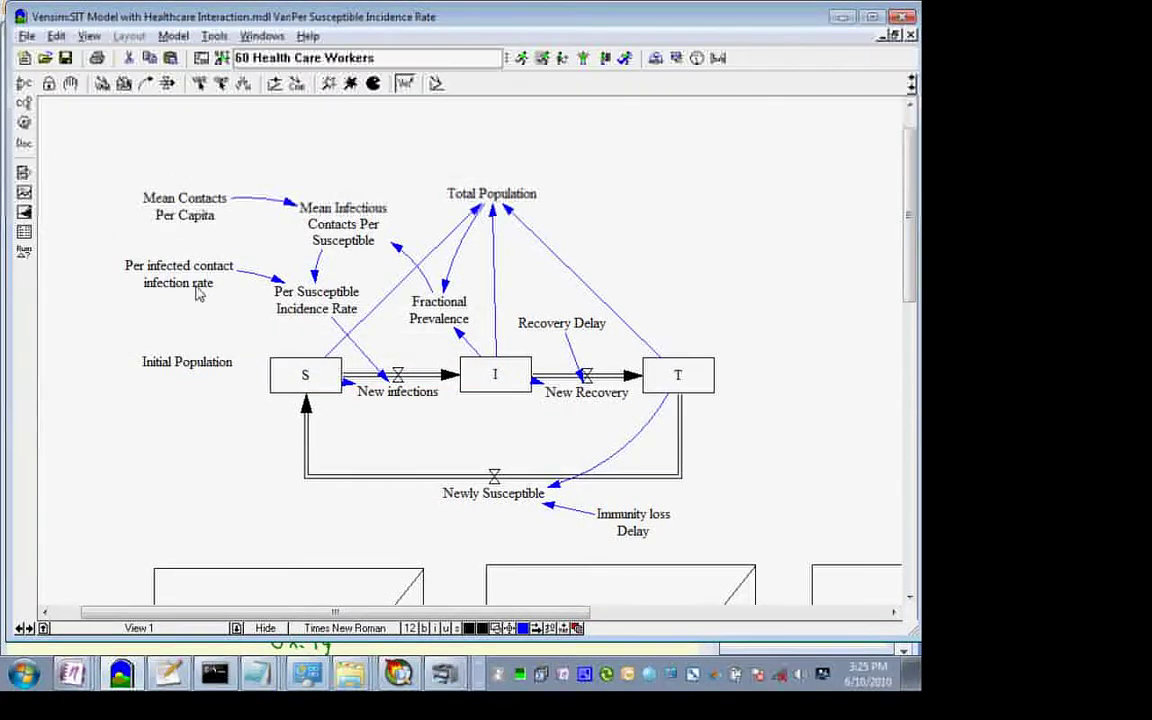
# Step: Check the equations and units of Per Susceptible Incidence Rate and New infections, and look up the model's units check command
pyautogui.click(330, 308)
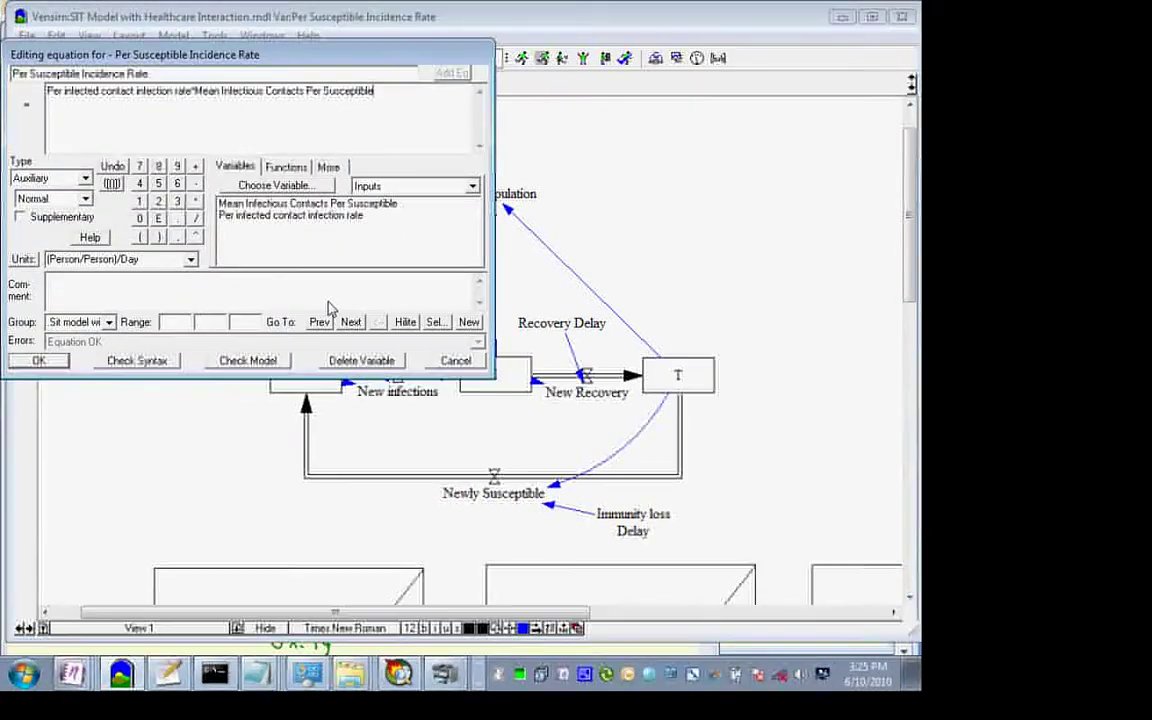
pyautogui.press('Return')
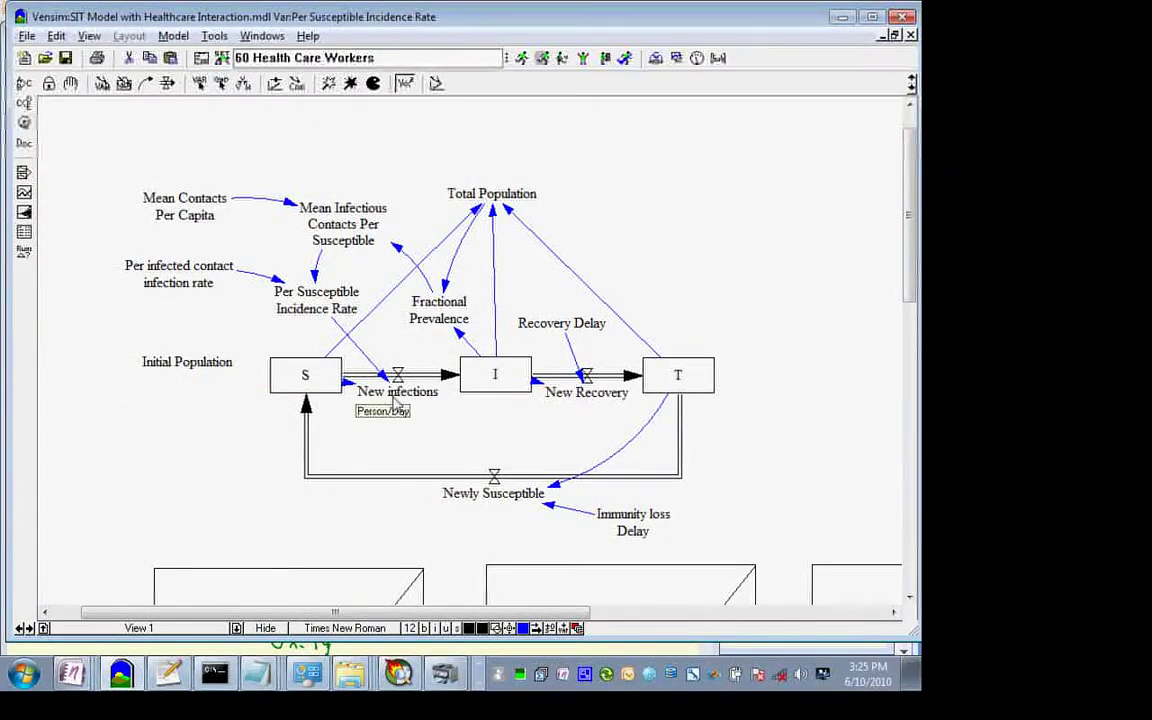
pyautogui.click(395, 402)
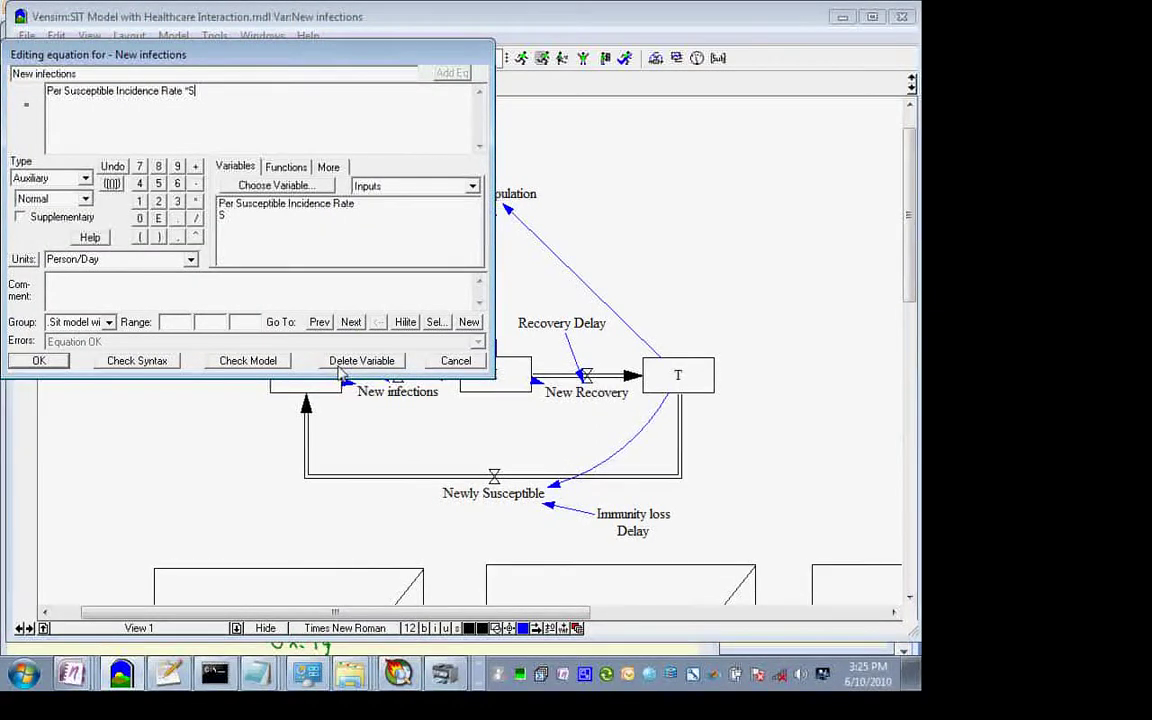
pyautogui.press('Return')
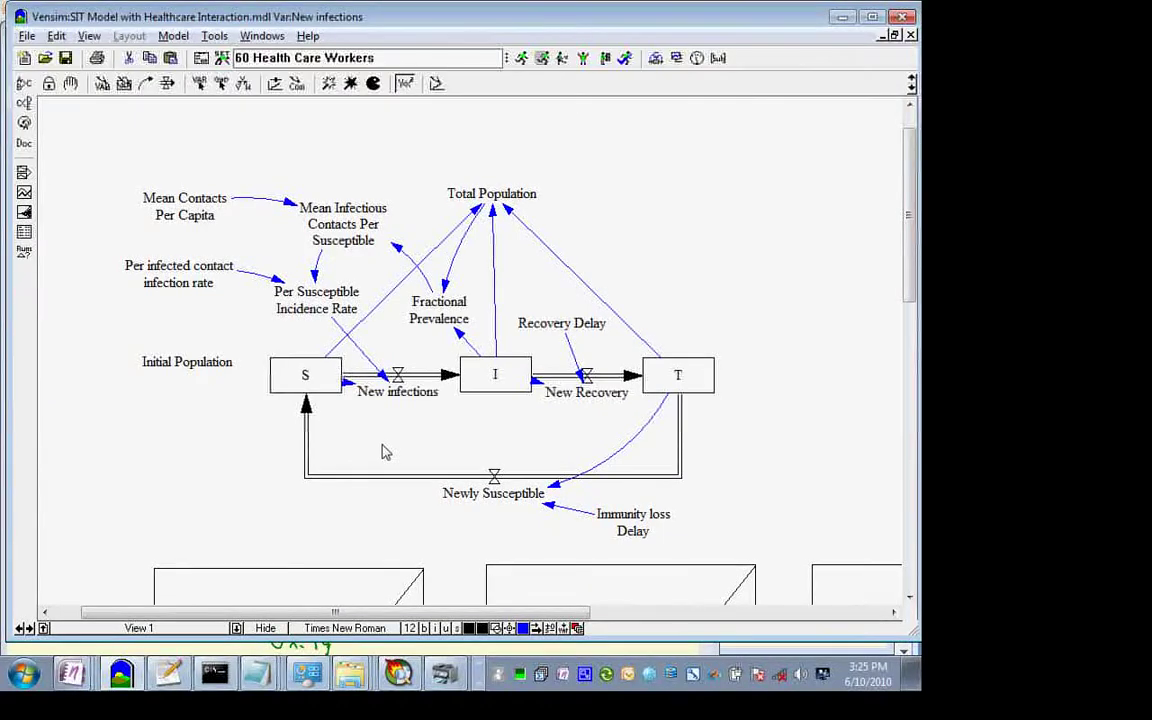
pyautogui.moveTo(400, 393)
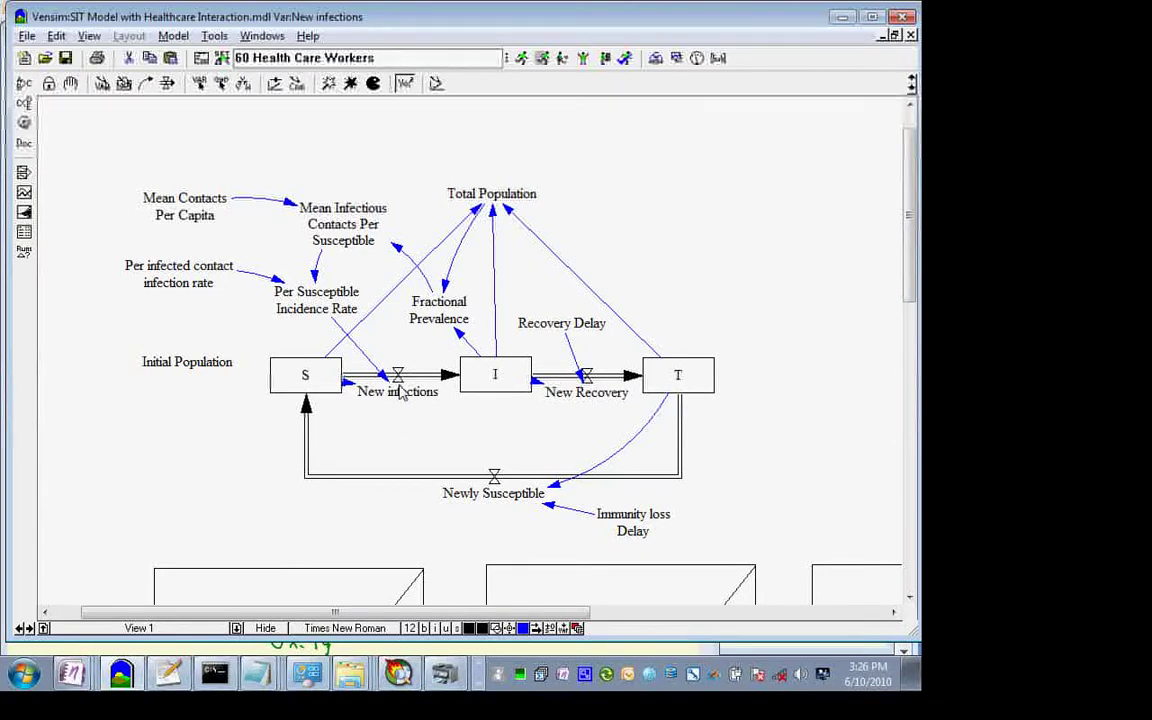
pyautogui.click(343, 307)
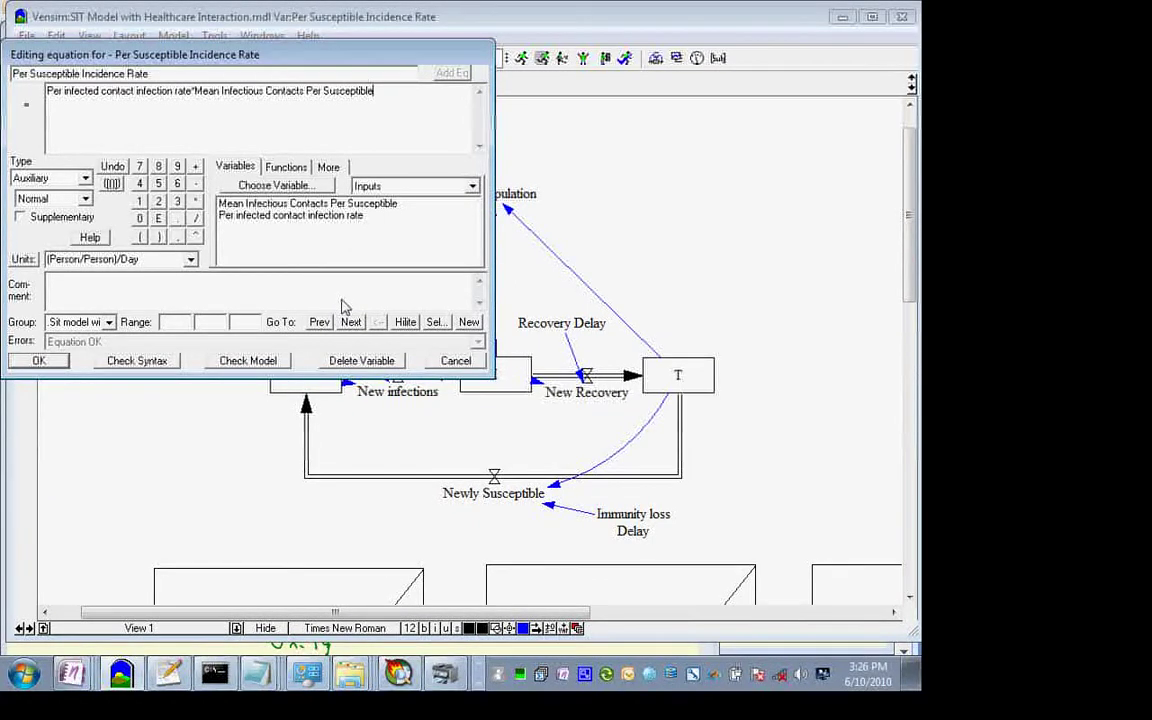
pyautogui.press('Escape')
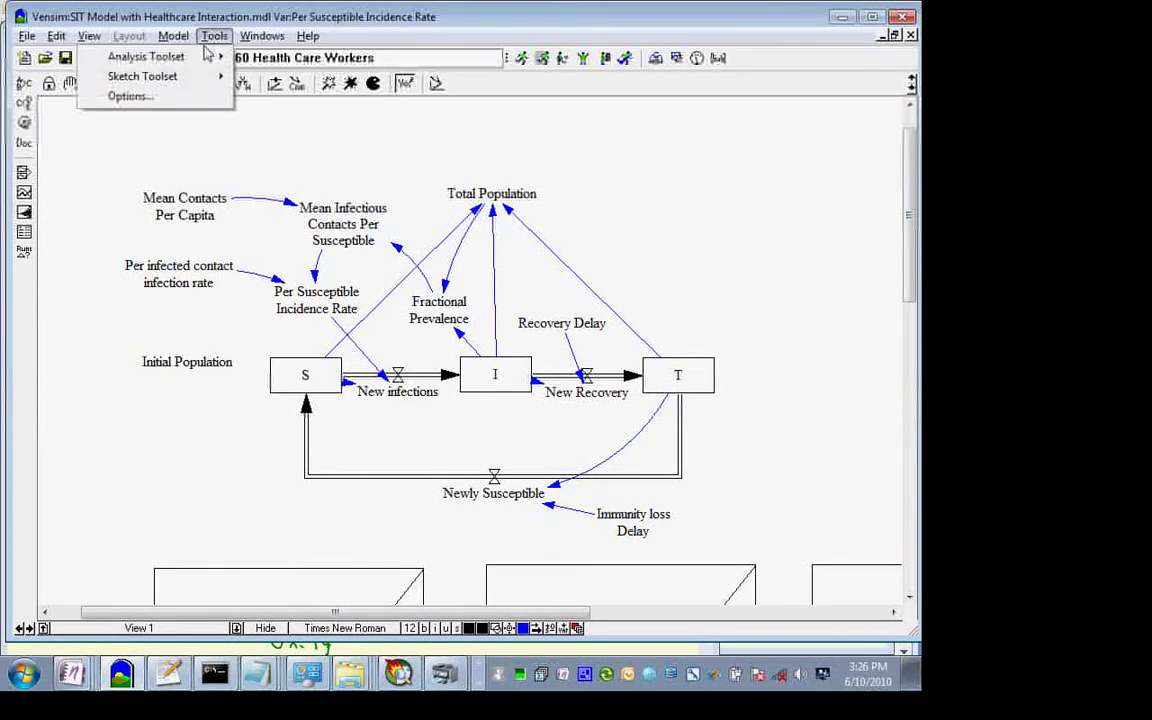
pyautogui.moveTo(172, 37)
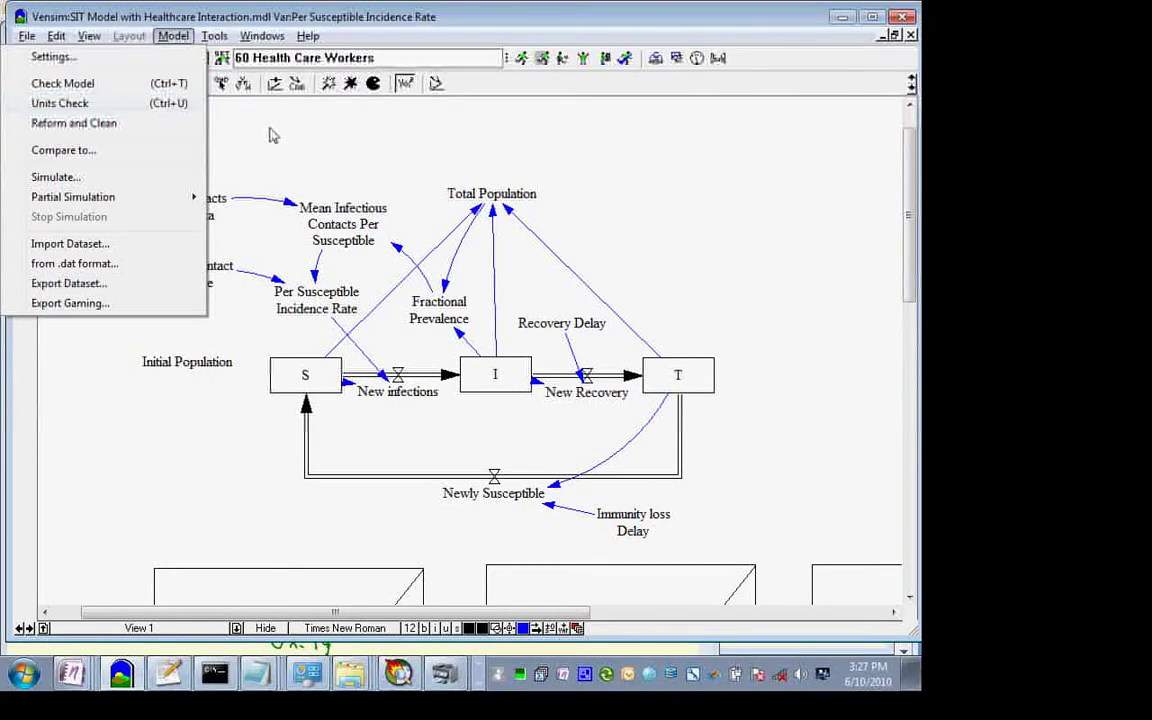
pyautogui.click(280, 160)
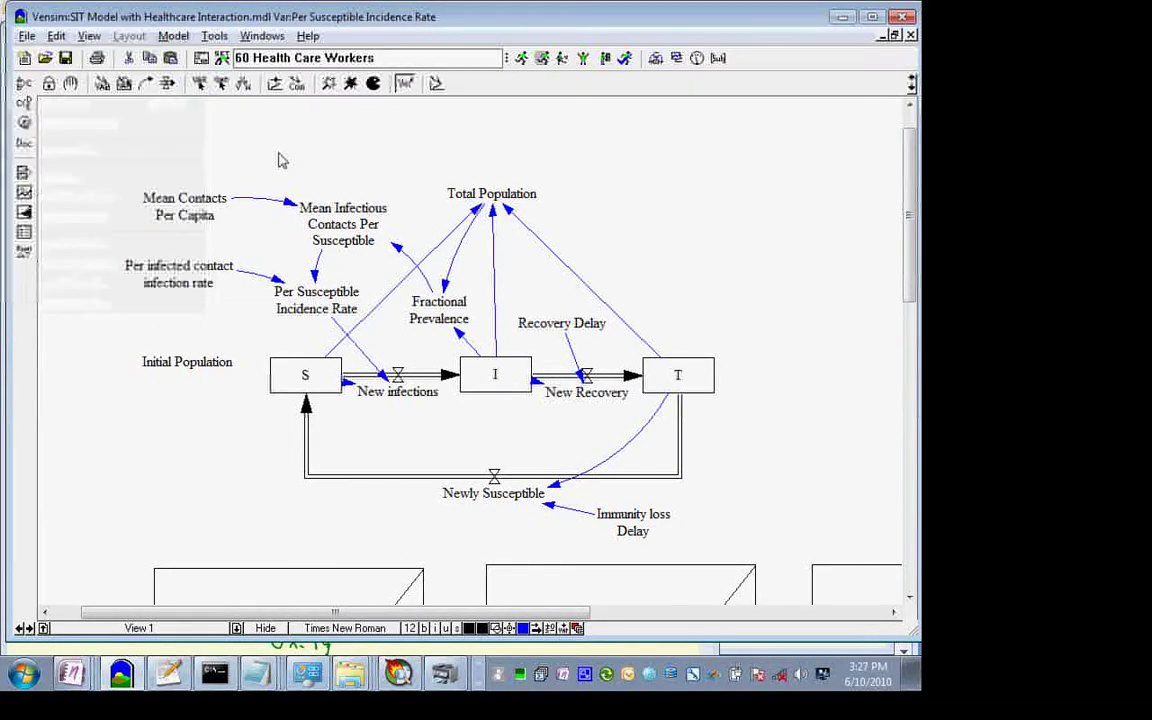
# Step: Create a new model with the default time settings and add a stock named Population
pyautogui.hotkey('alt', 'f')
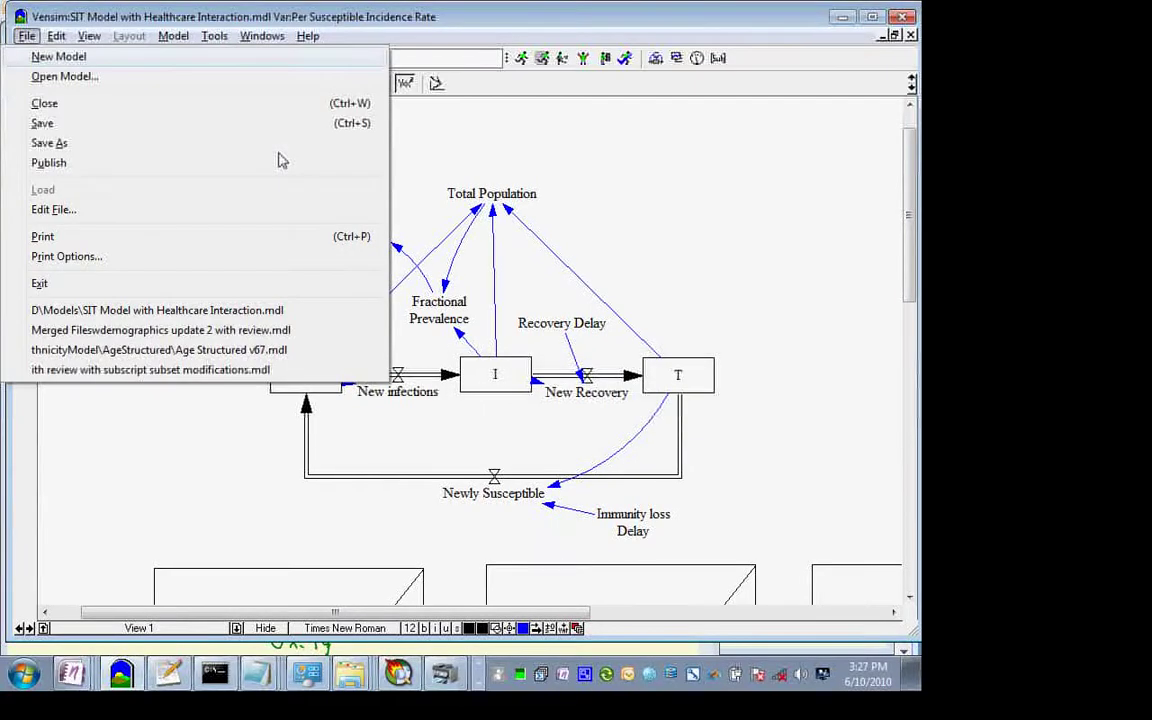
pyautogui.press('n')
pyautogui.press('Return')
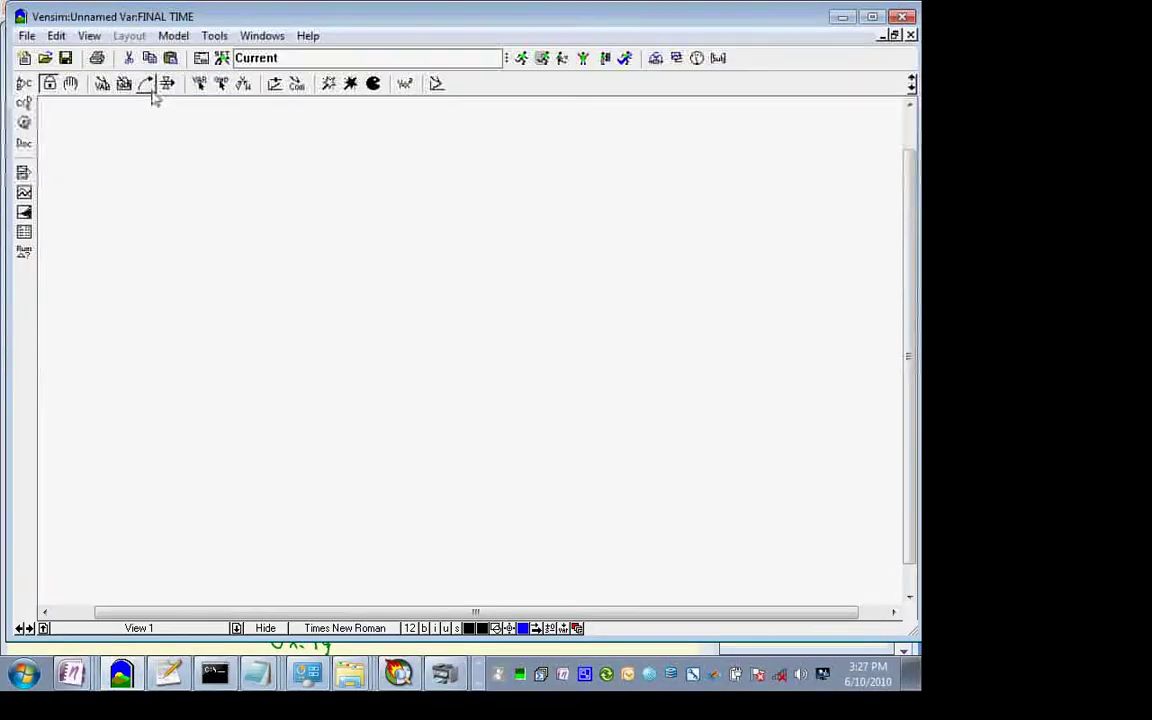
pyautogui.click(128, 86)
pyautogui.click(336, 269)
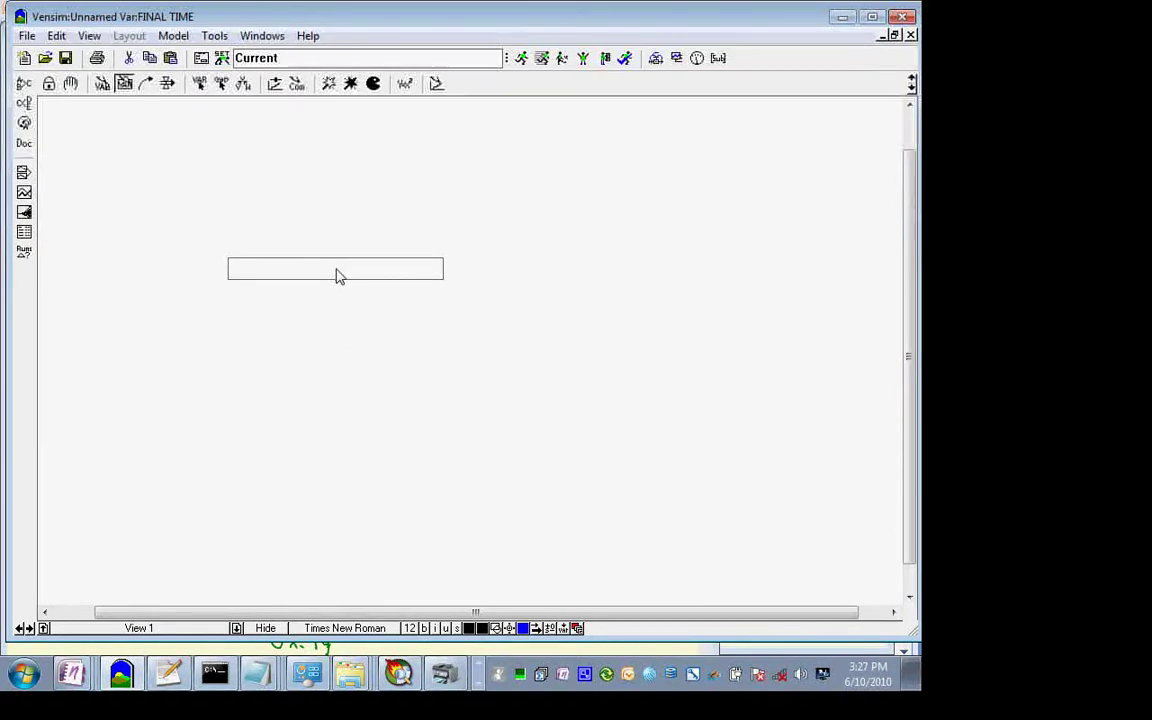
pyautogui.write('Population')
pyautogui.press('Return')
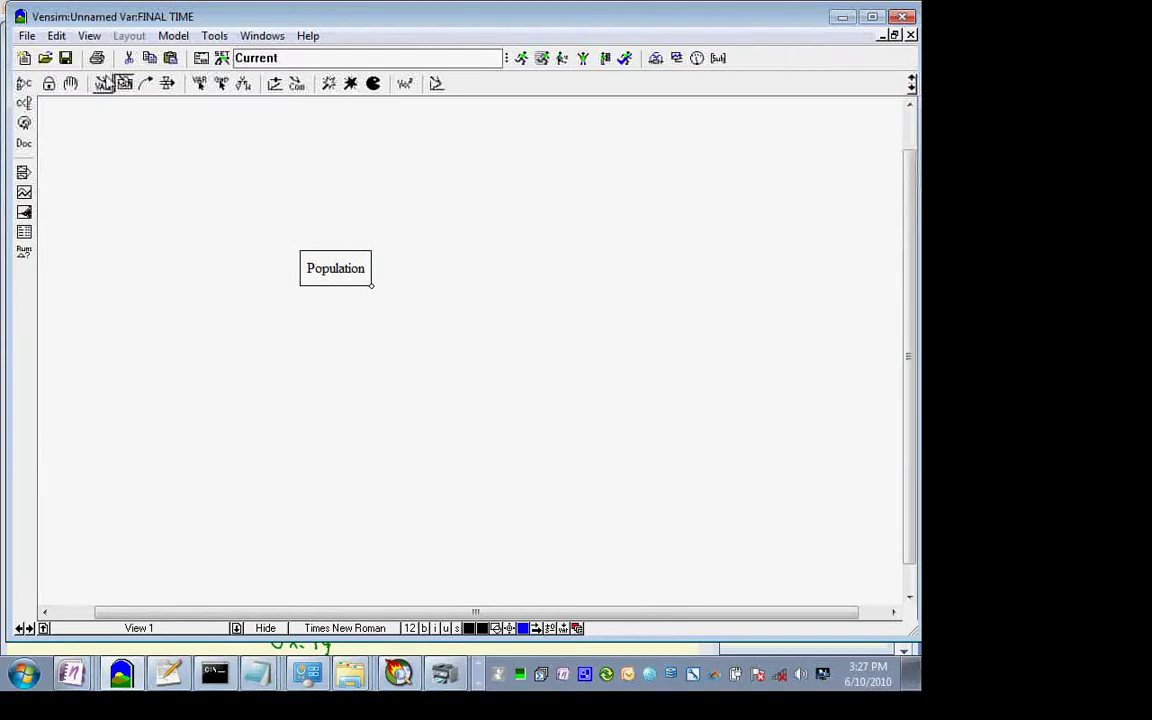
# Step: Add a Births inflow into the Population stock and a Deaths outflow from it
pyautogui.click(167, 84)
pyautogui.click(210, 275)
pyautogui.click(318, 273)
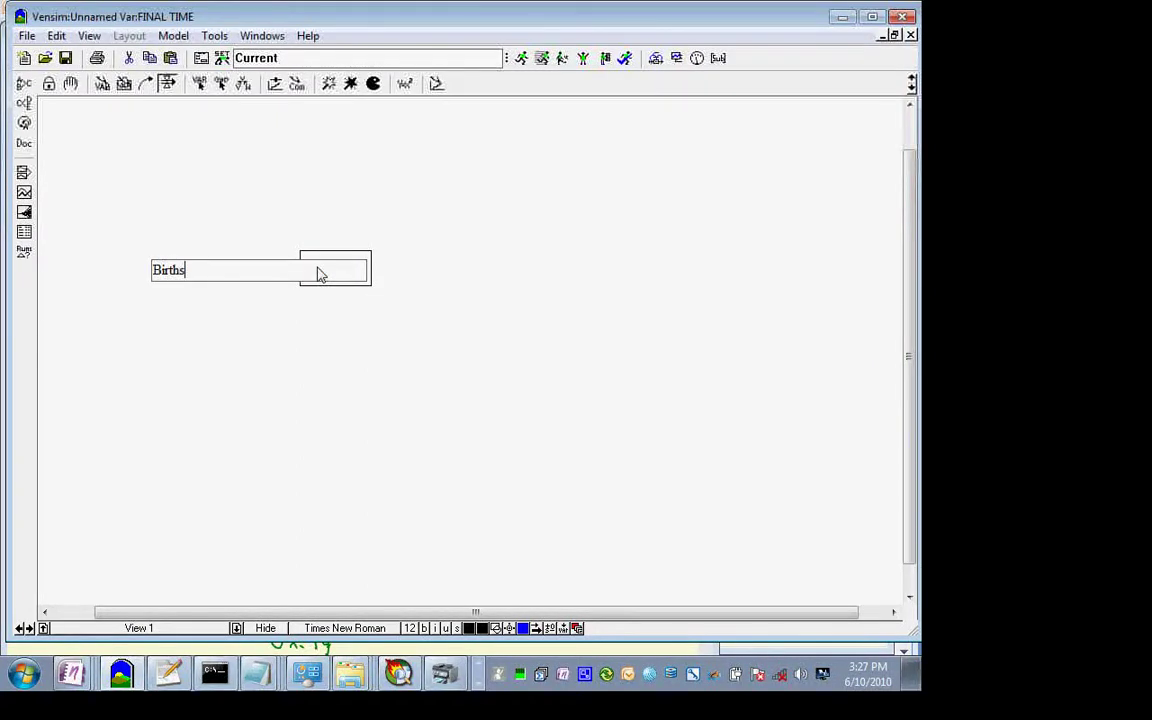
pyautogui.write('Births')
pyautogui.press('Return')
pyautogui.click(360, 267)
pyautogui.click(456, 284)
pyautogui.write('Deaths')
pyautogui.press('Return')
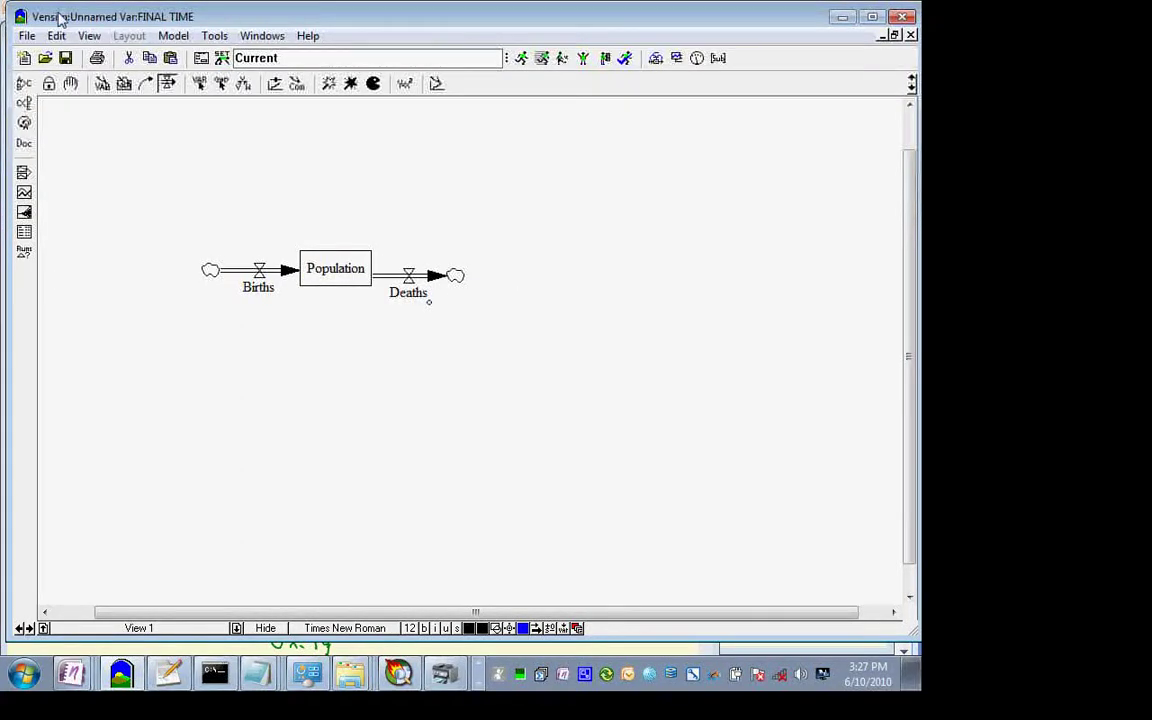
# Step: Add the variables Birth Rate above the Births flow and Death Rate above the Deaths flow
pyautogui.click(258, 222)
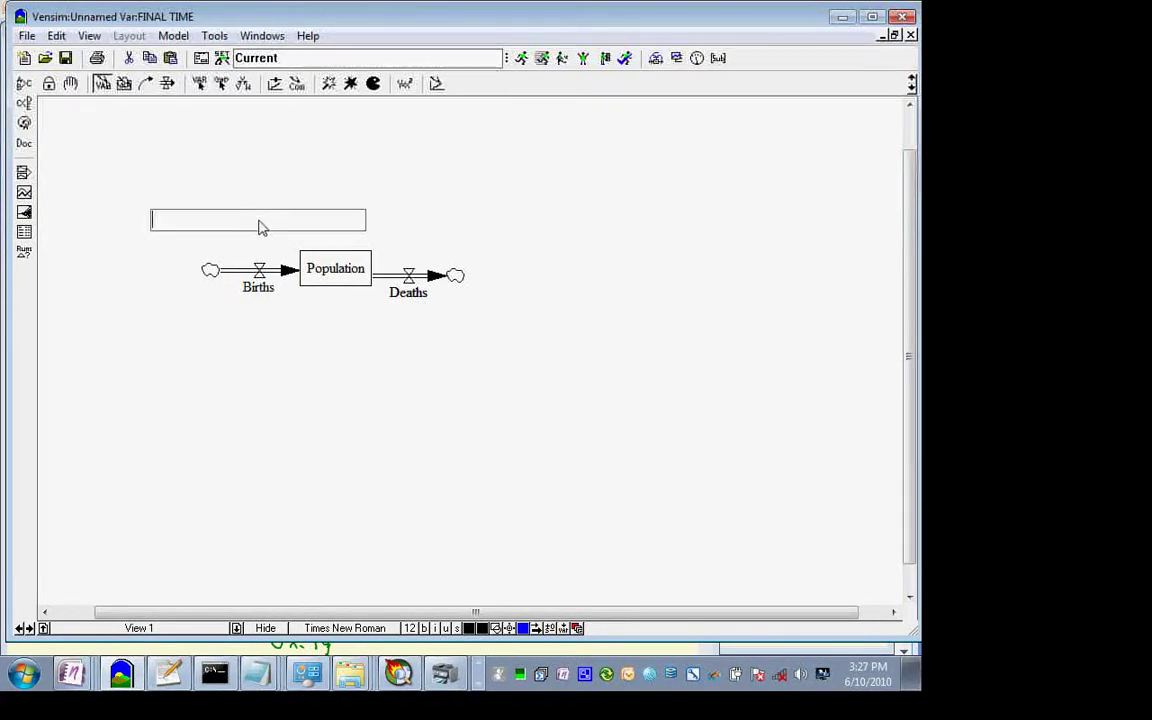
pyautogui.write('Birth Rate')
pyautogui.press('Return')
pyautogui.click(408, 241)
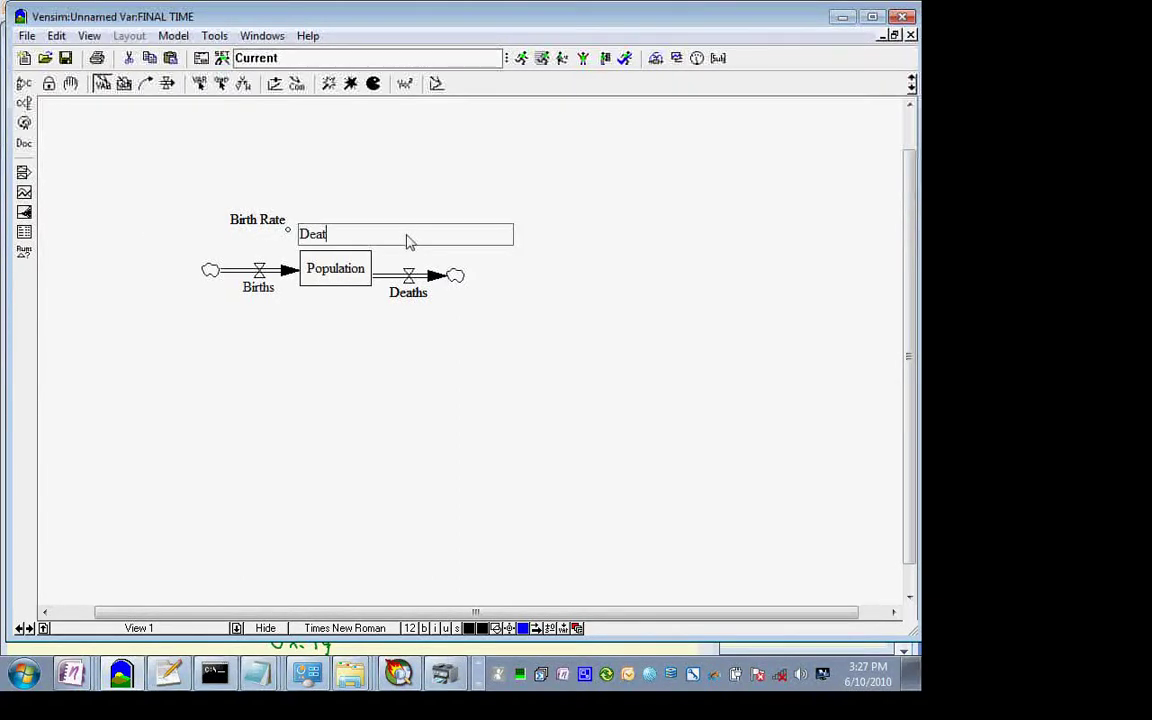
pyautogui.write('Death Rate')
pyautogui.press('Return')
# Step: Draw causal arrows from Birth Rate and Population to Births, and from Death Rate and Population to Deaths
pyautogui.click(145, 84)
pyautogui.moveTo(245, 222)
pyautogui.mouseDown()
pyautogui.moveTo(265, 292)
pyautogui.moveTo(320, 279)
pyautogui.moveTo(257, 291)
pyautogui.mouseUp()
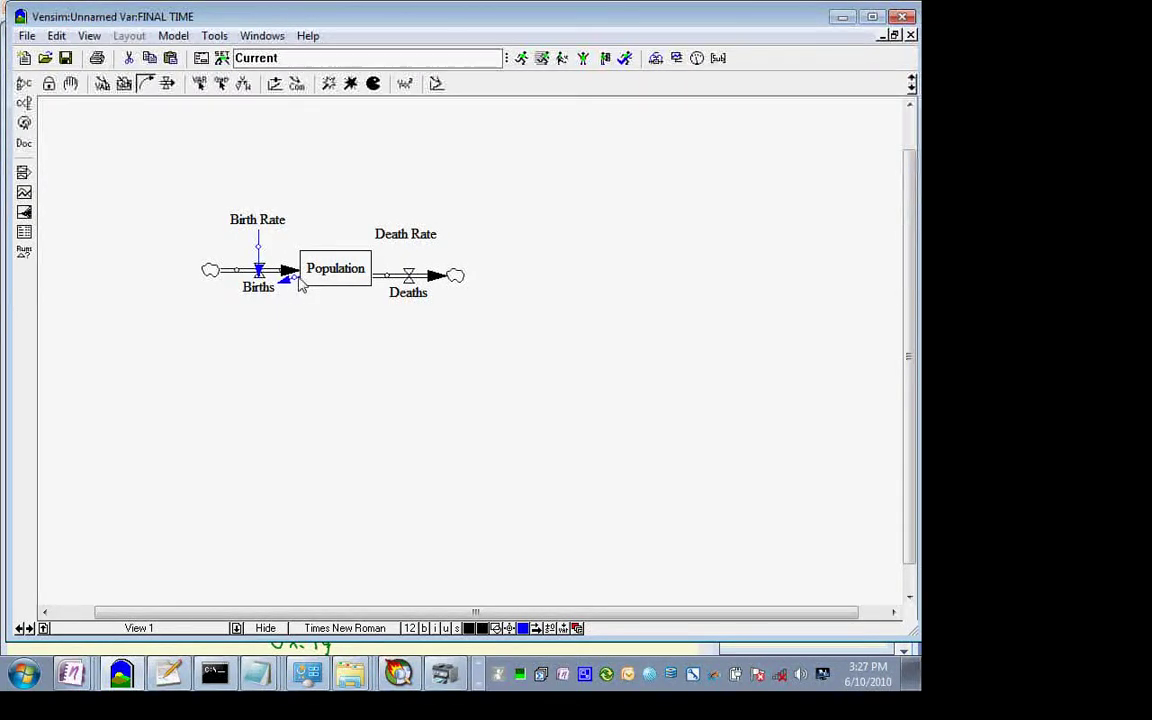
pyautogui.moveTo(347, 278)
pyautogui.mouseDown()
pyautogui.moveTo(432, 308)
pyautogui.moveTo(390, 295)
pyautogui.moveTo(363, 314)
pyautogui.mouseUp()
pyautogui.moveTo(411, 231); pyautogui.dragTo(405, 295)
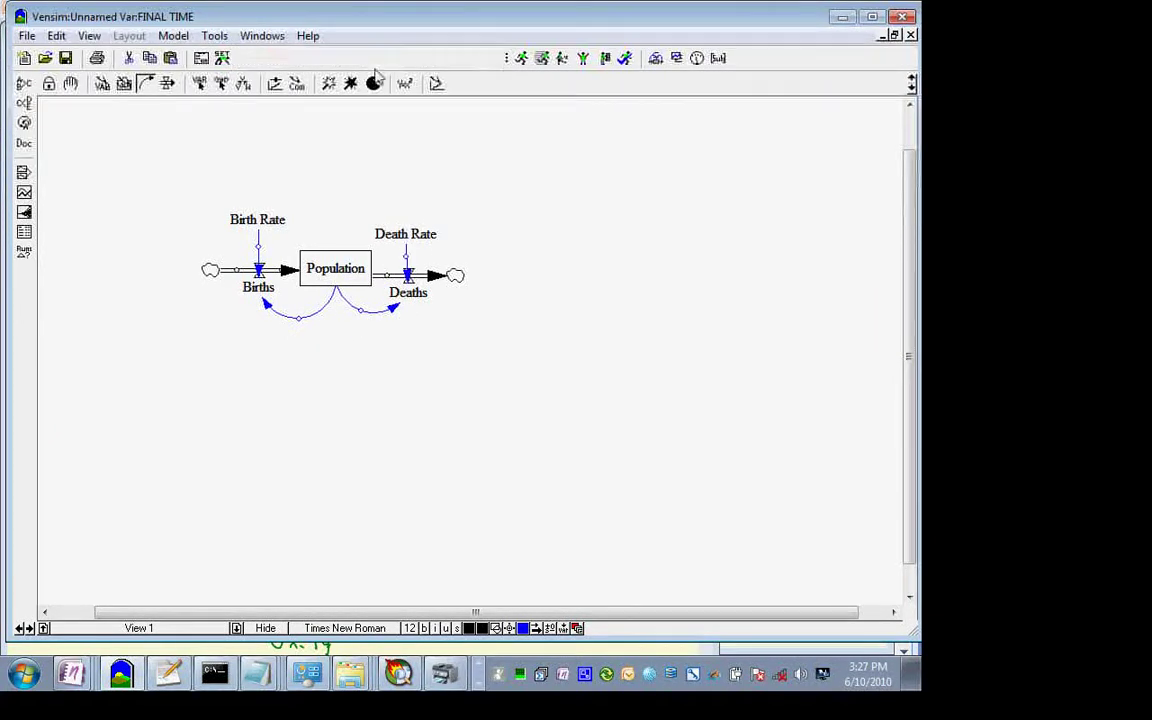
# Step: Set the Population stock's initial value to 100 and its units to Person
pyautogui.click(405, 85)
pyautogui.click(329, 270)
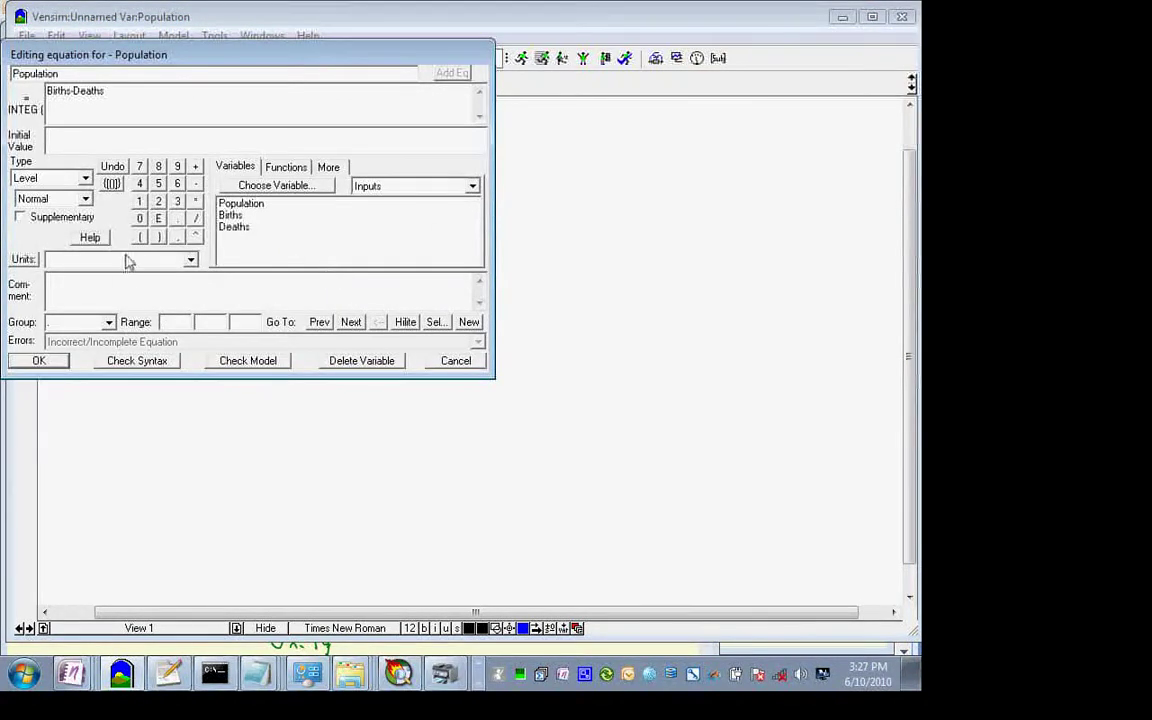
pyautogui.write('100')
pyautogui.click(140, 262)
pyautogui.write('Person')
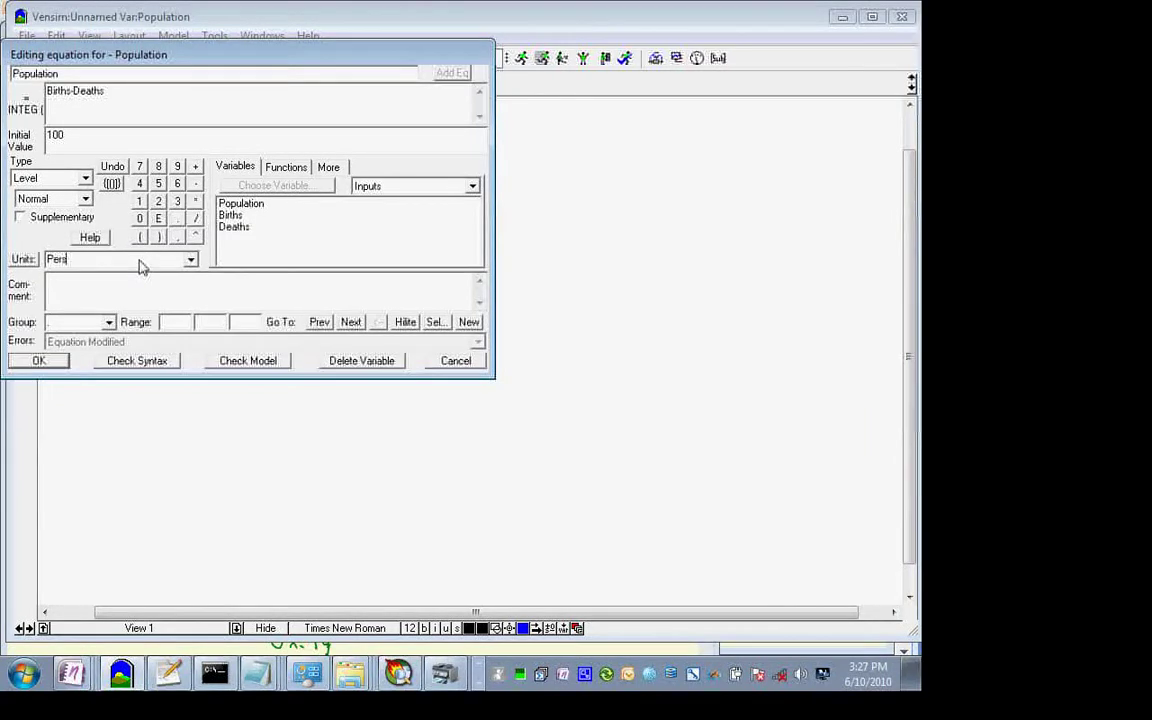
pyautogui.press('Return')
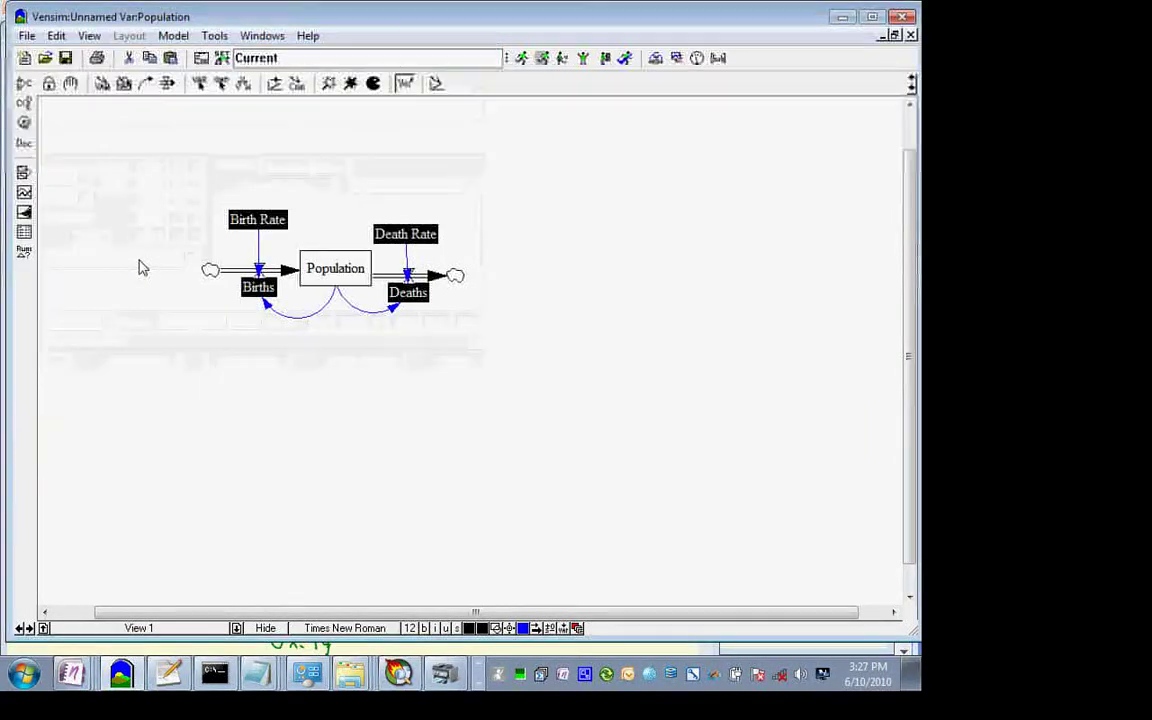
# Step: Define the Births equation as Birth Rate*Population with units of Person/Year
pyautogui.click(260, 220)
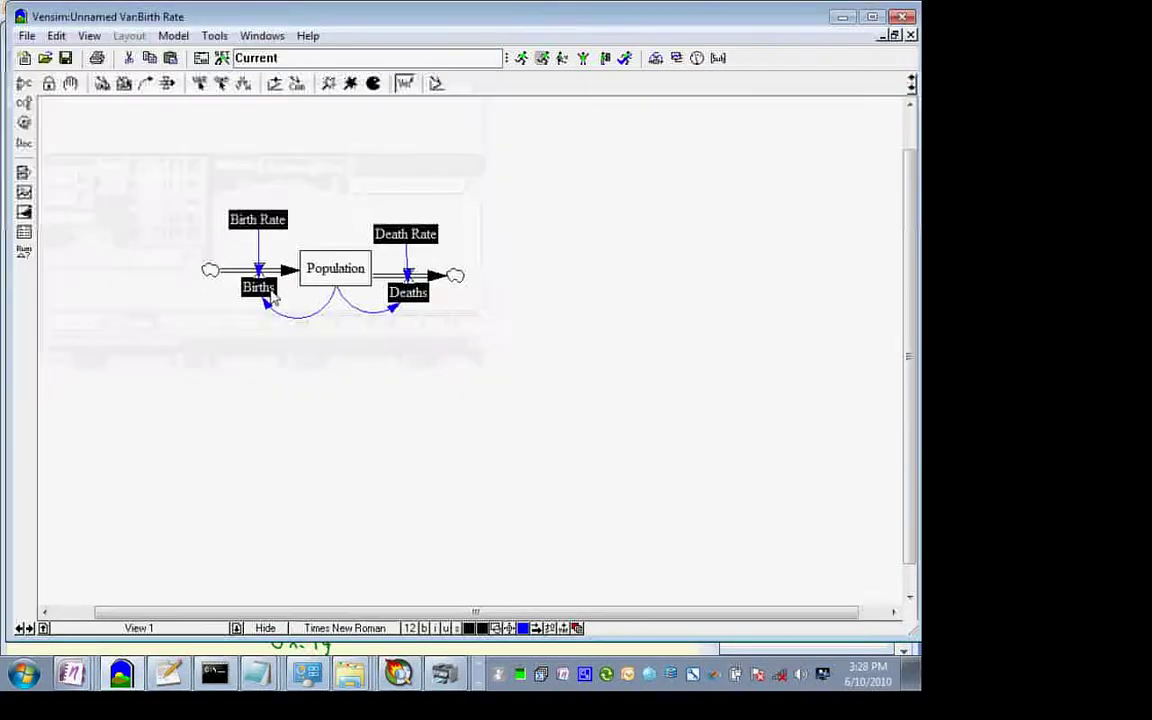
pyautogui.click(270, 290)
pyautogui.click(270, 290)
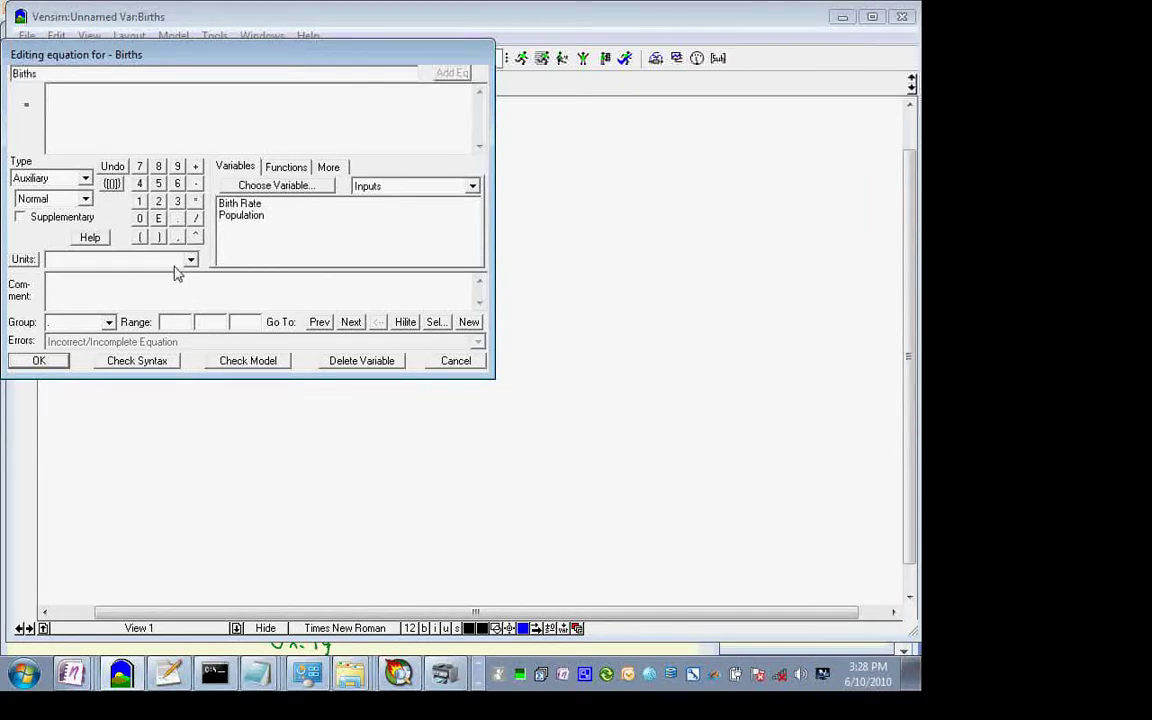
pyautogui.click(256, 207)
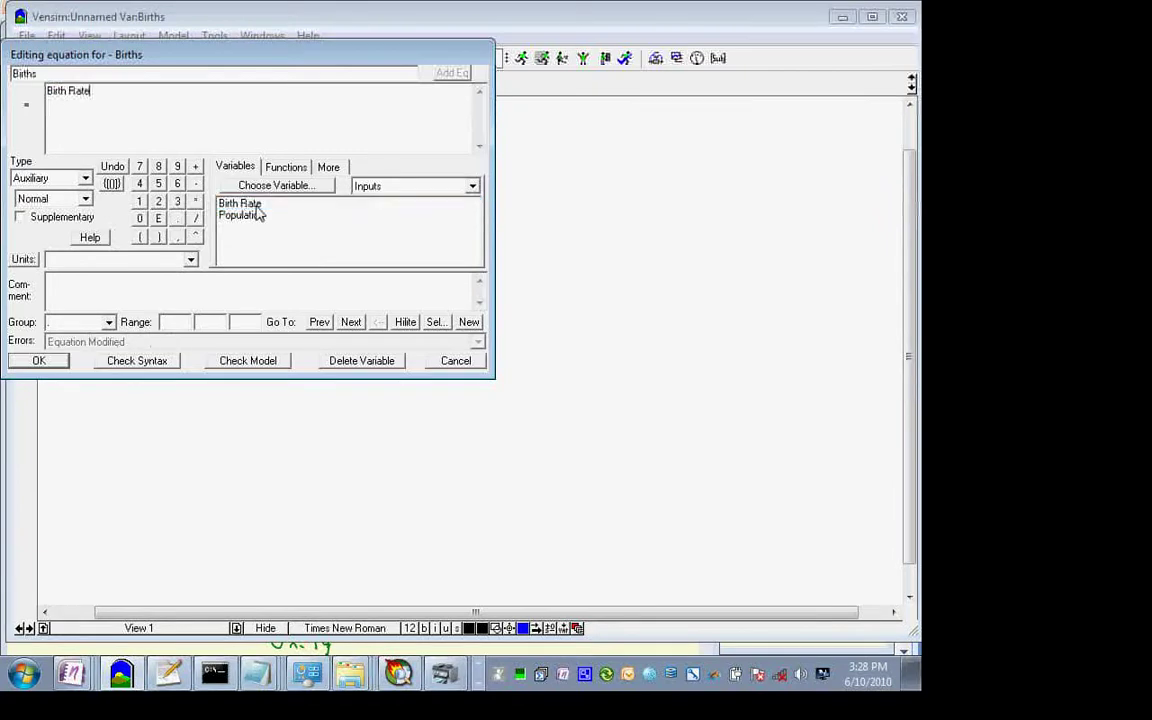
pyautogui.write('*')
pyautogui.click(245, 215)
pyautogui.click(153, 264)
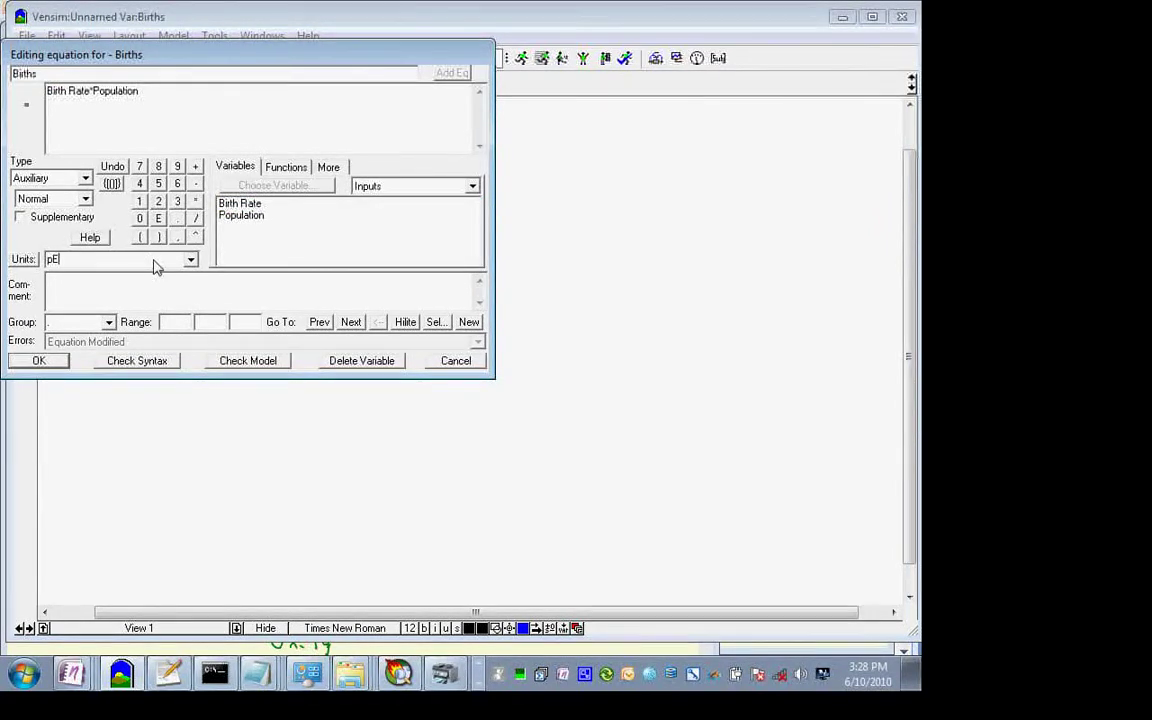
pyautogui.write('Person/Y')
pyautogui.press('Return')
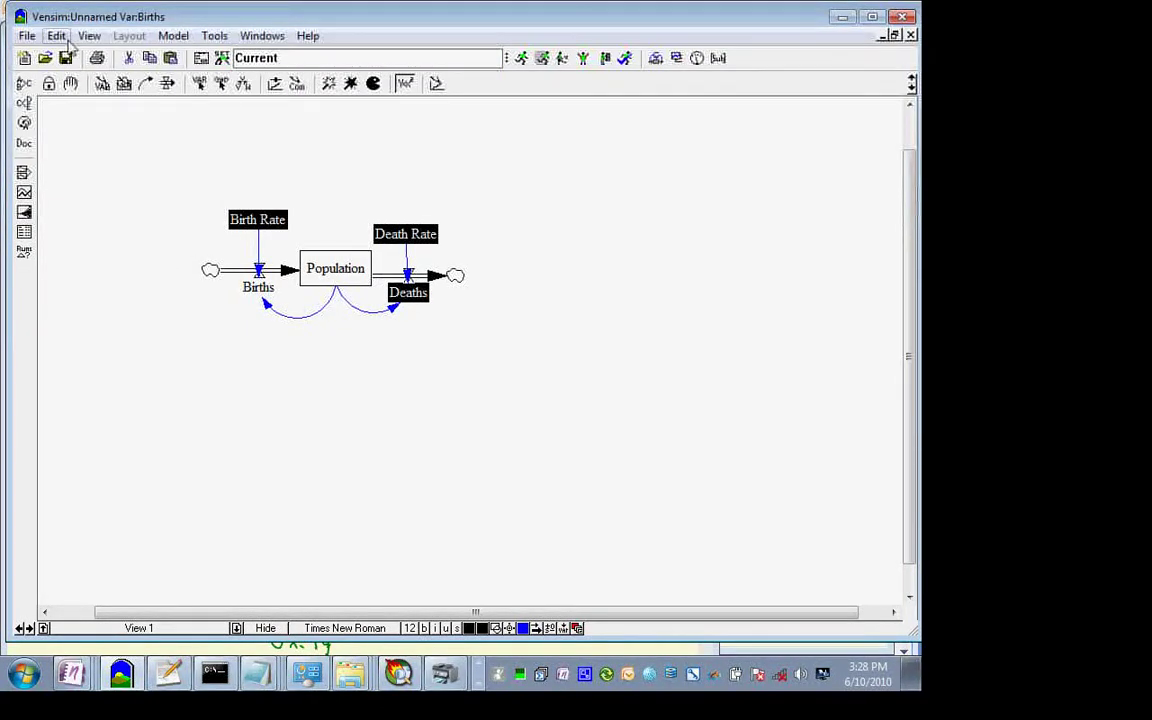
# Step: Set the model's units for time to Year in the model settings, declining to save the sketch for backup
pyautogui.click(174, 42)
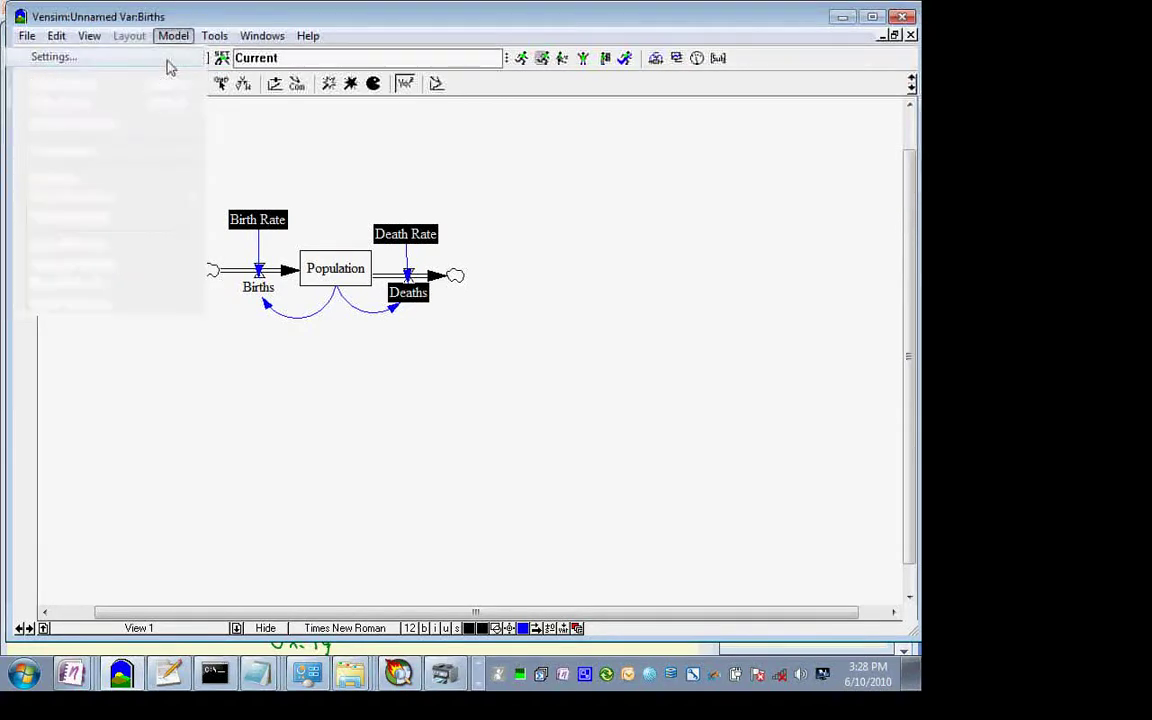
pyautogui.click(154, 249)
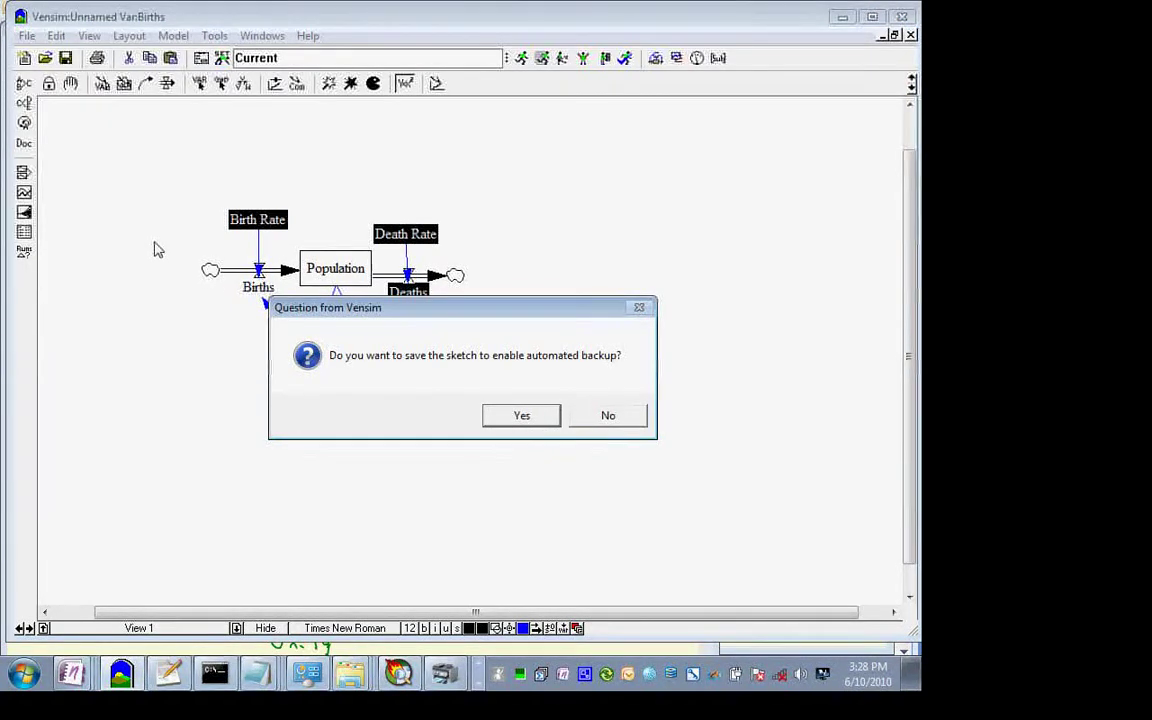
pyautogui.press('Tab')
pyautogui.press('Return')
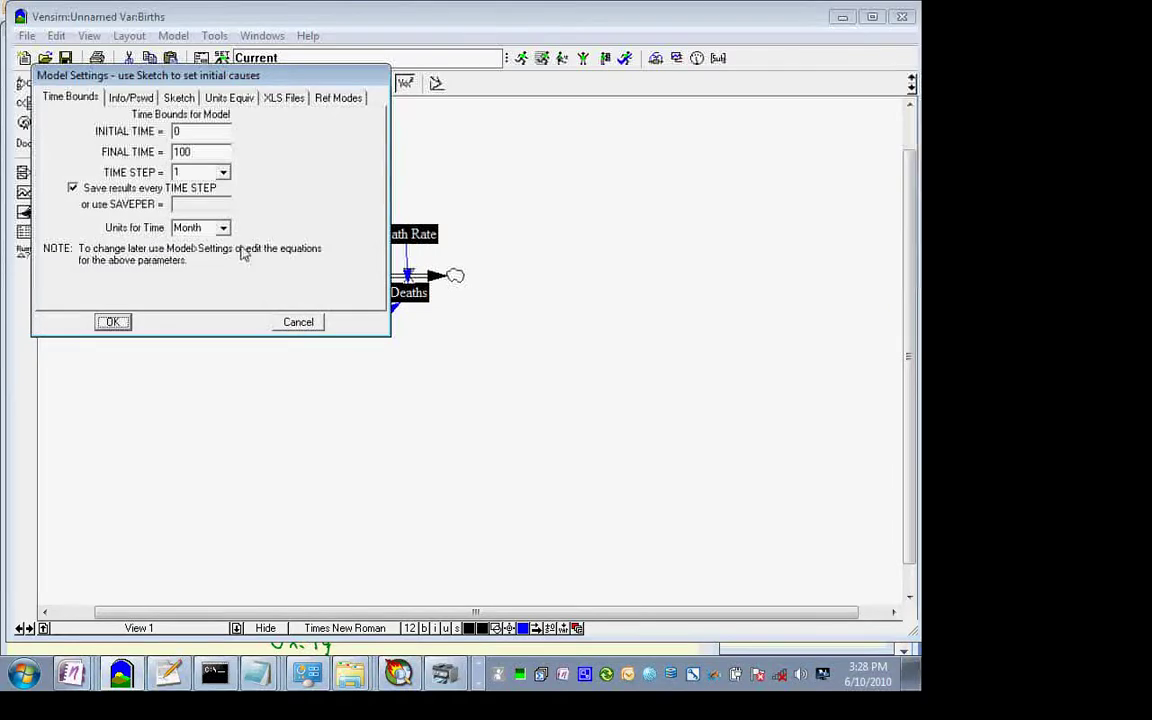
pyautogui.click(223, 228)
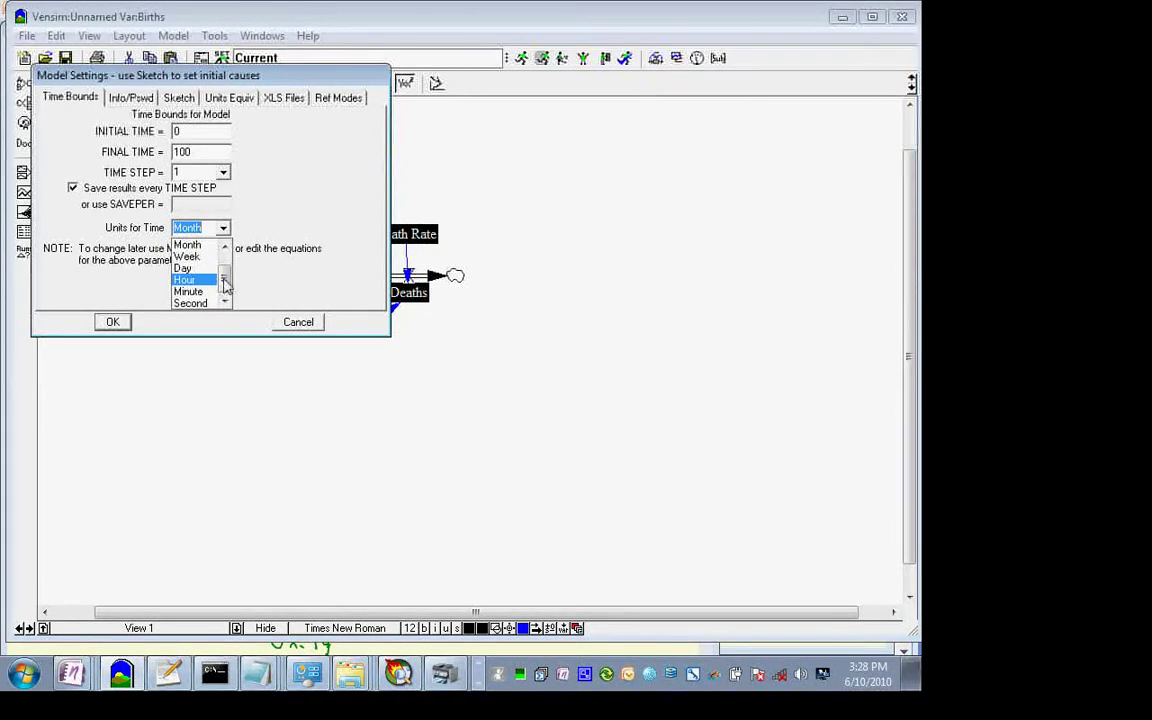
pyautogui.moveTo(225, 287); pyautogui.dragTo(224, 265)
pyautogui.click(211, 256)
pyautogui.press('Return')
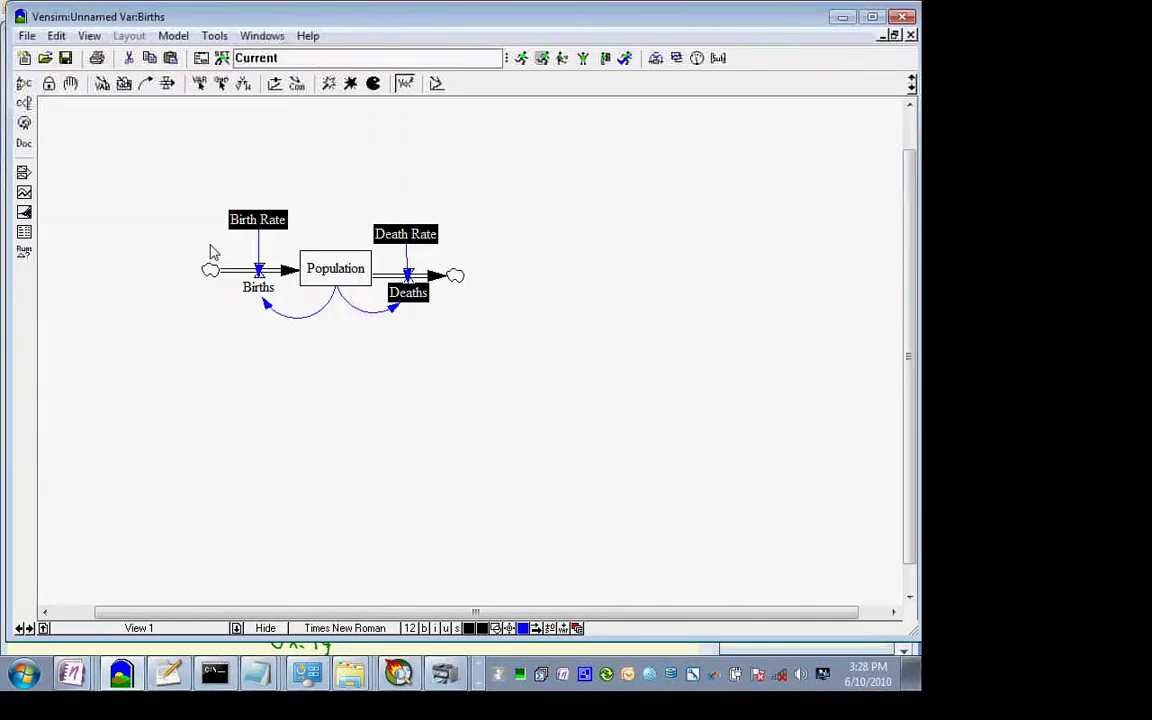
# Step: Define the Deaths equation as Death Rate*Population with units of Person/Year
pyautogui.click(404, 300)
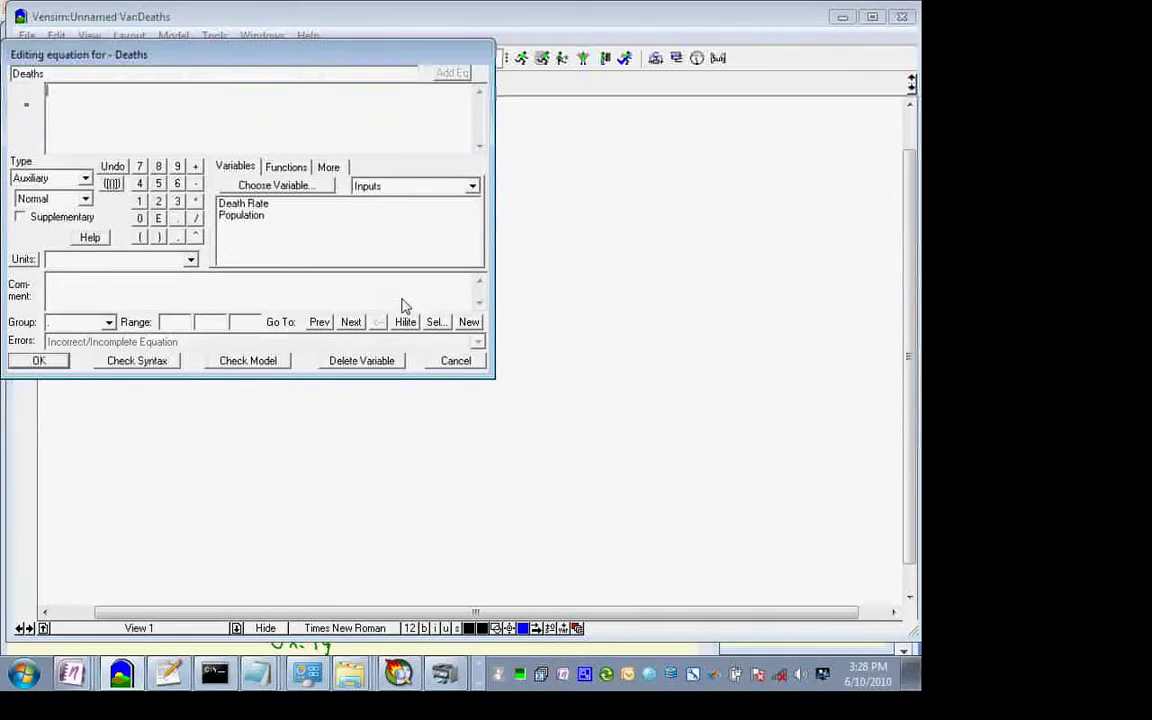
pyautogui.click(243, 203)
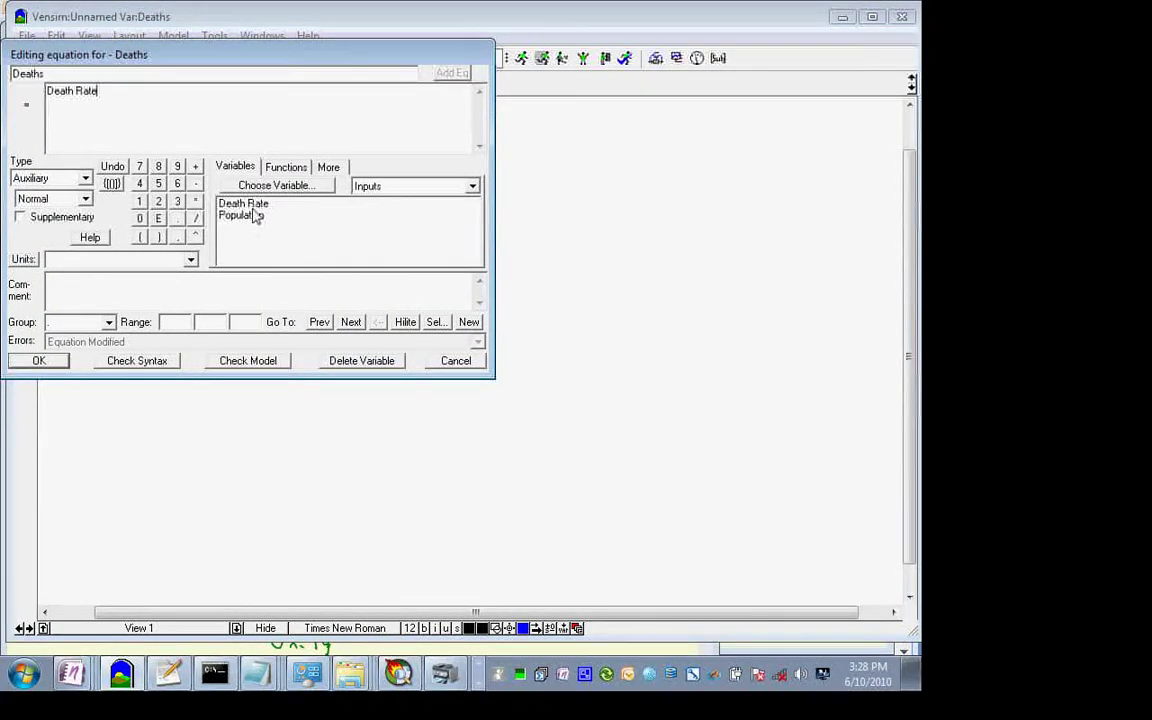
pyautogui.press('BackSpace')
pyautogui.write('*')
pyautogui.click(255, 217)
pyautogui.click(176, 262)
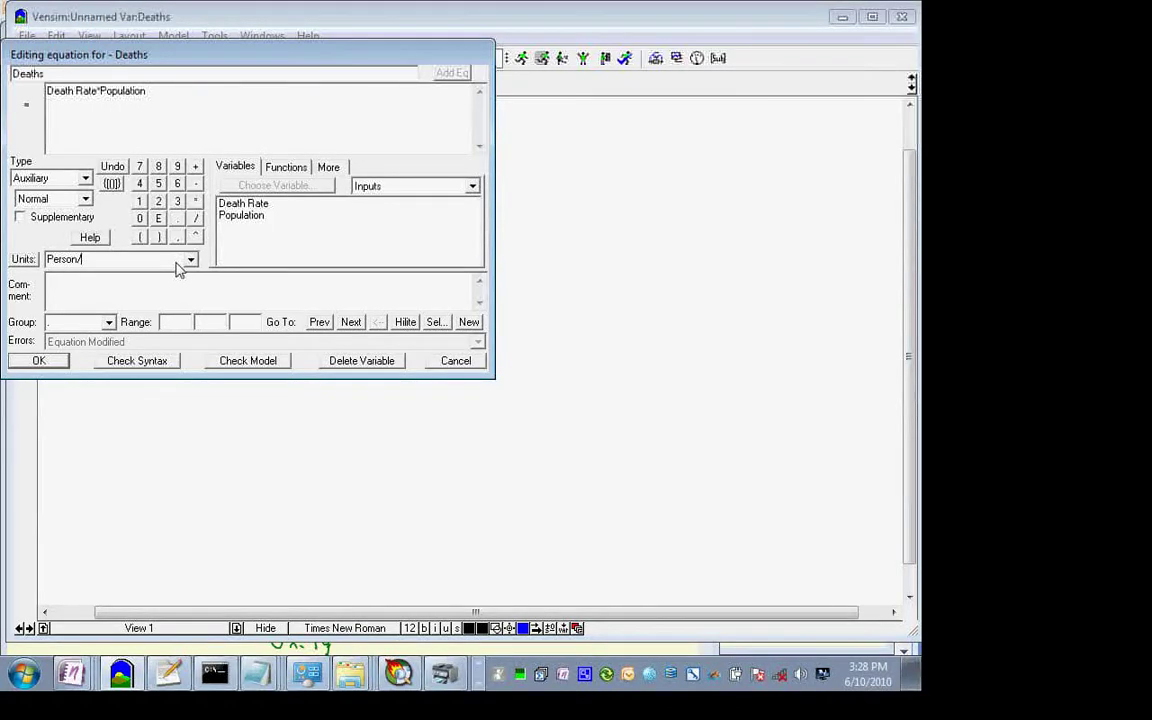
pyautogui.press('Return')
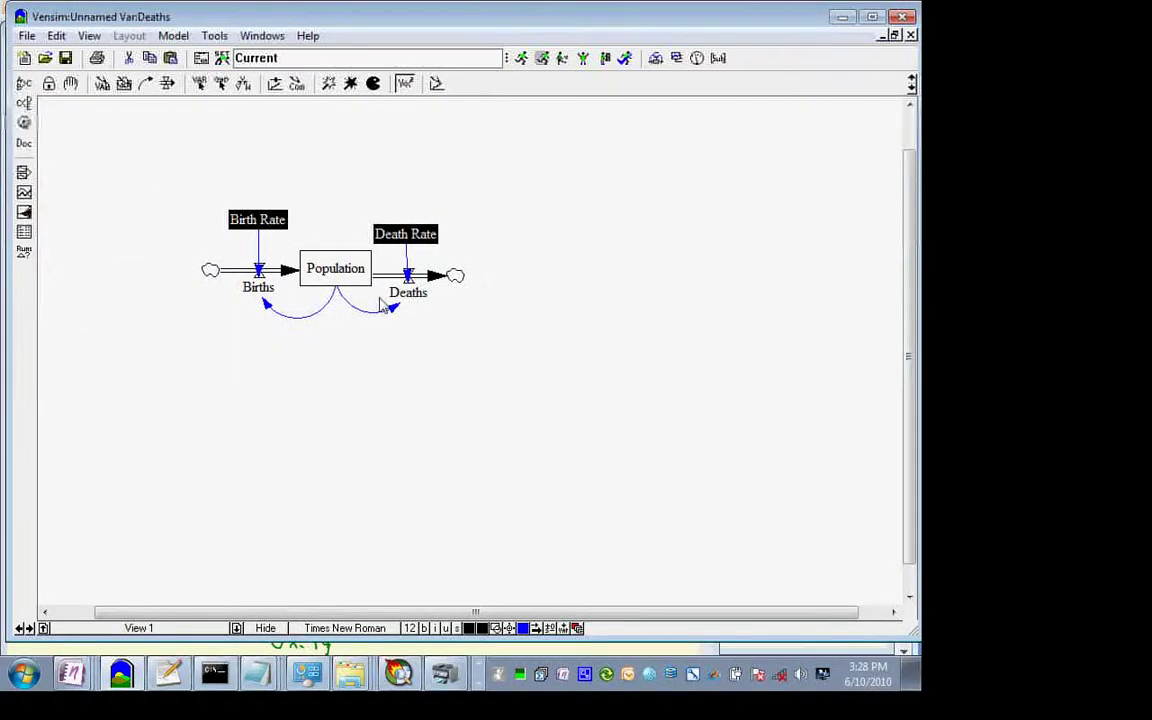
# Step: Set Death Rate to the constant 0.01 and Birth Rate to the constant 0.02
pyautogui.click(393, 233)
pyautogui.write('0.01')
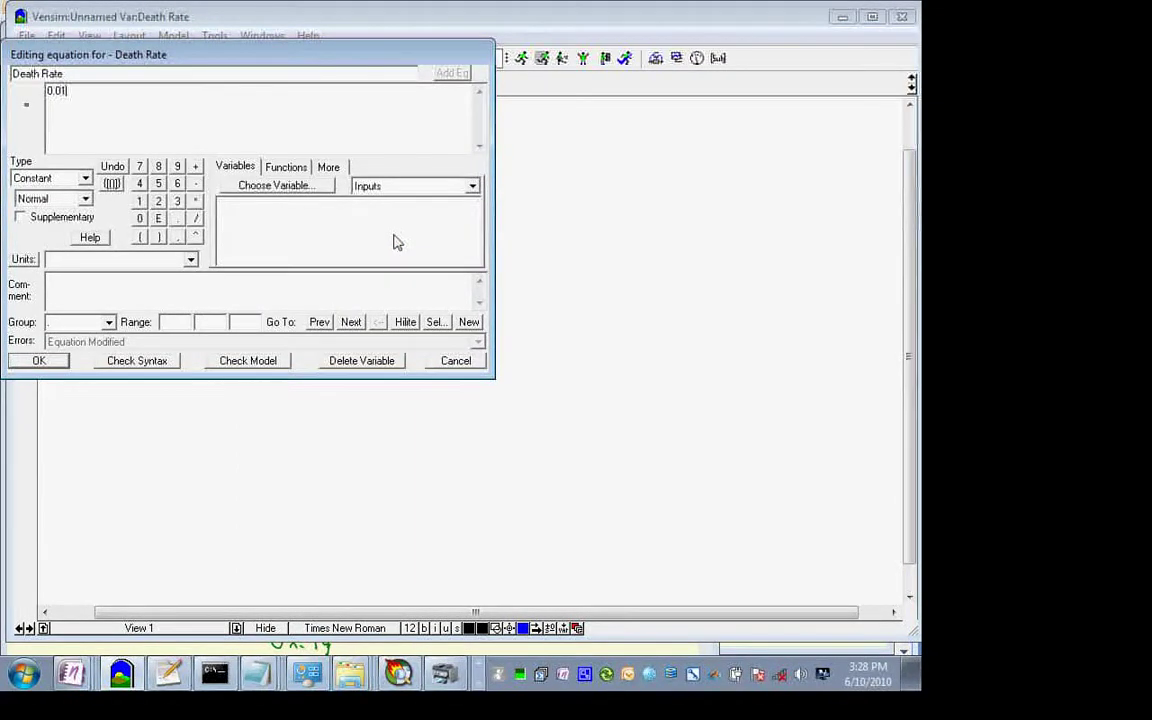
pyautogui.press('Return')
pyautogui.click(298, 232)
pyautogui.write('0.02')
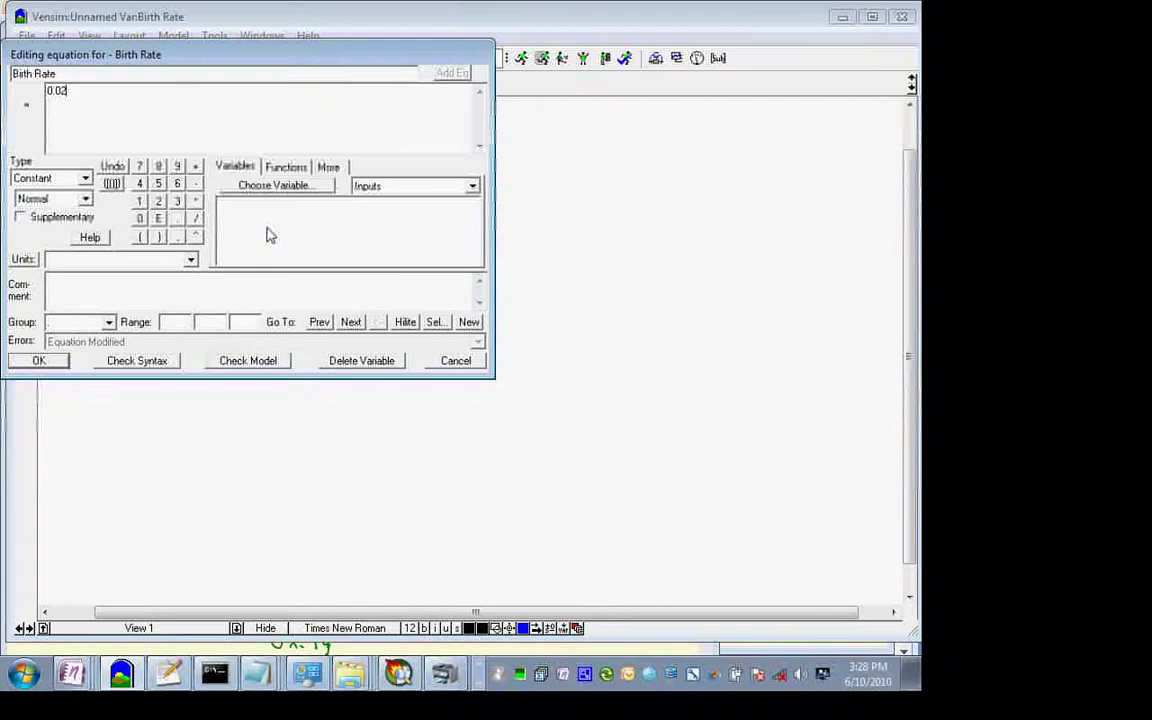
pyautogui.press('Return')
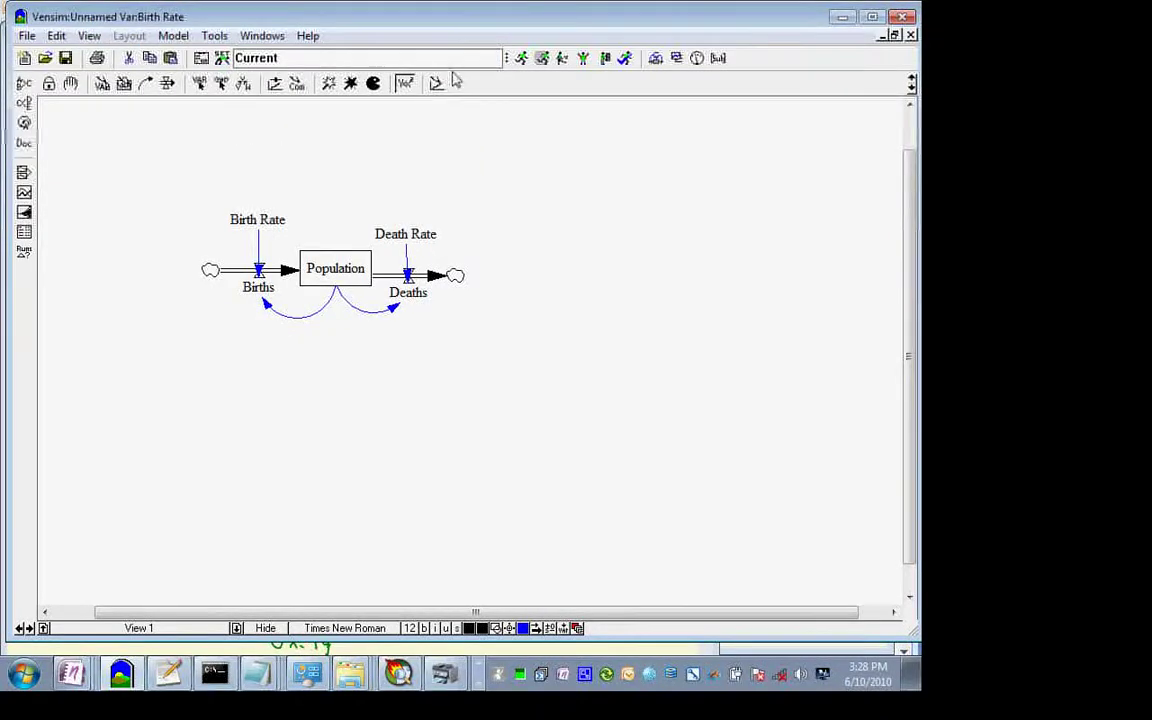
# Step: Set the units of both Birth Rate and Death Rate to 1/Year, moving the equation editor clear of the diagram
pyautogui.click(257, 219)
pyautogui.click(160, 261)
pyautogui.moveTo(237, 56); pyautogui.dragTo(713, 160)
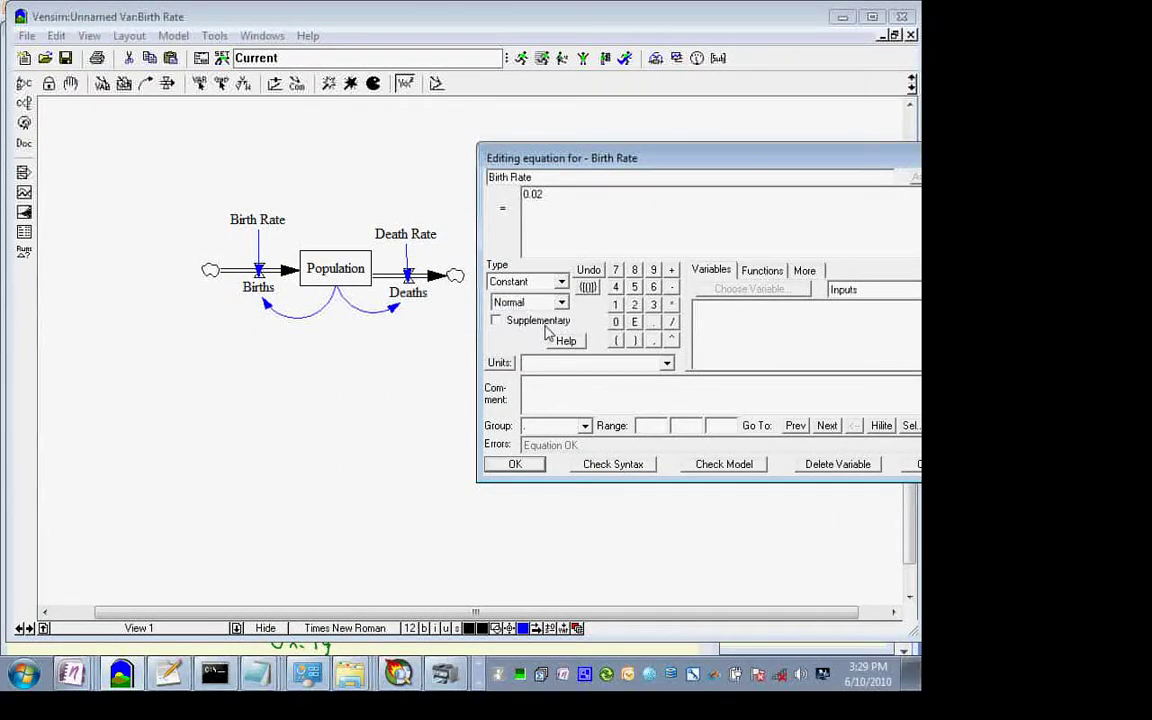
pyautogui.press('Return')
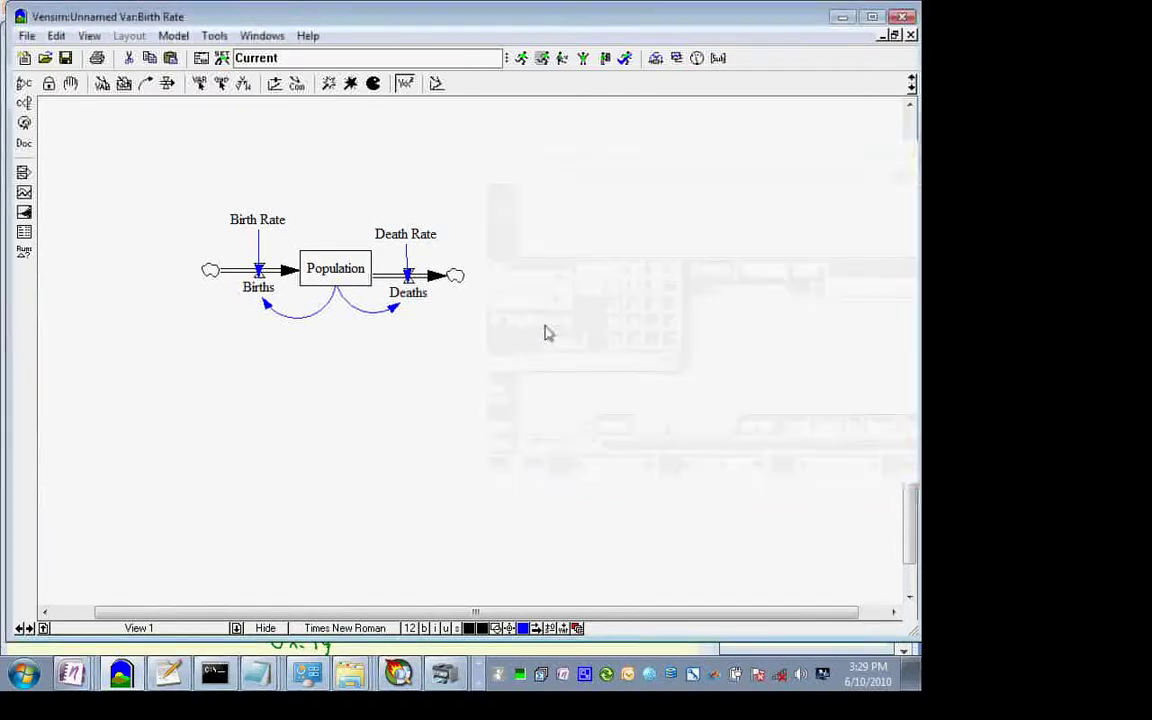
pyautogui.click(408, 233)
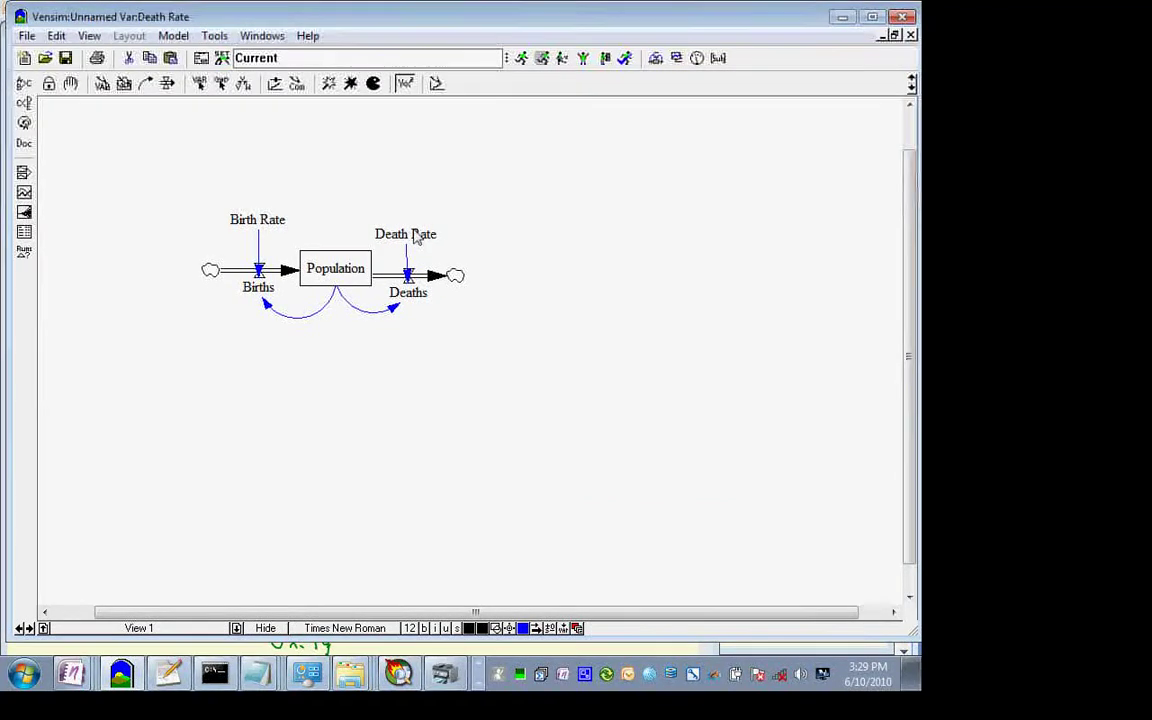
pyautogui.click(546, 364)
pyautogui.write('1/Y')
pyautogui.press('Return')
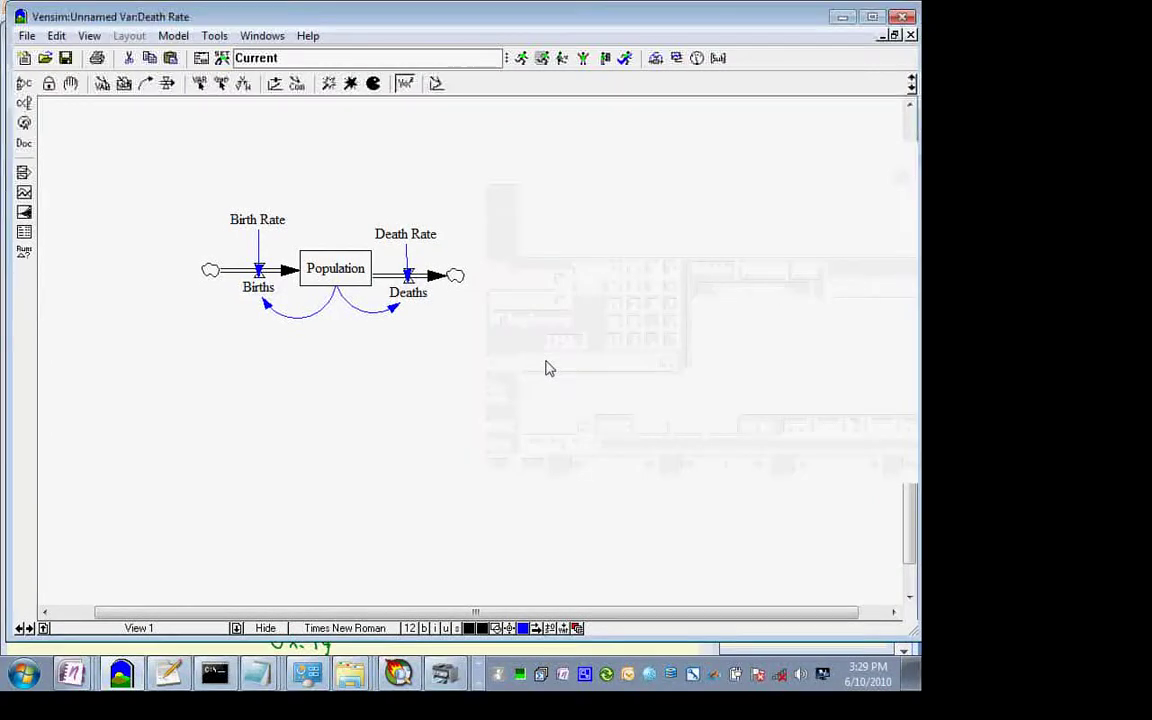
# Step: Run a units check on the population model without saving the sketch, and dismiss the result
pyautogui.click(172, 37)
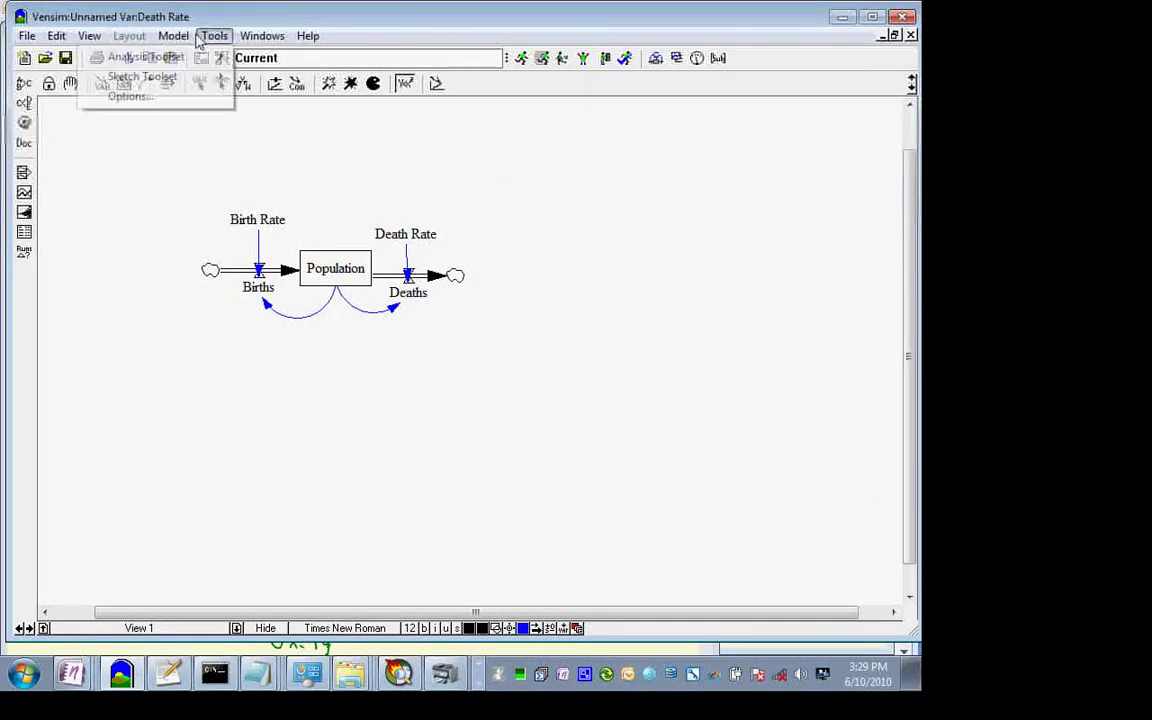
pyautogui.click(172, 104)
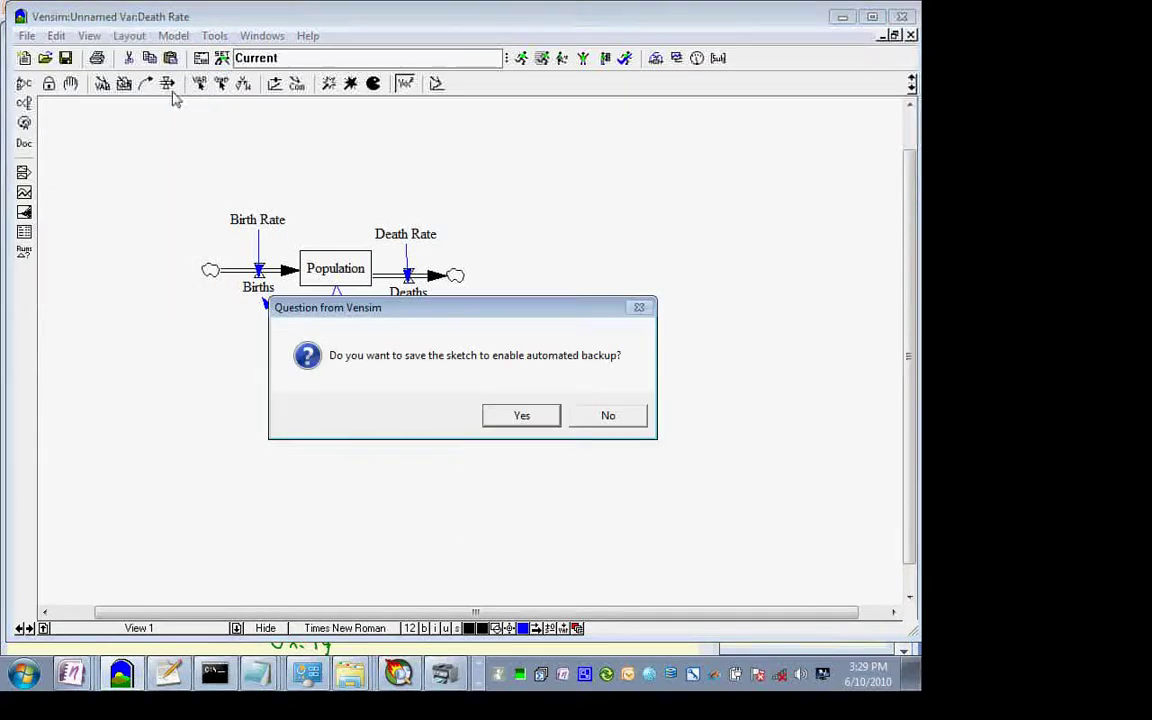
pyautogui.press('Tab')
pyautogui.press('Return')
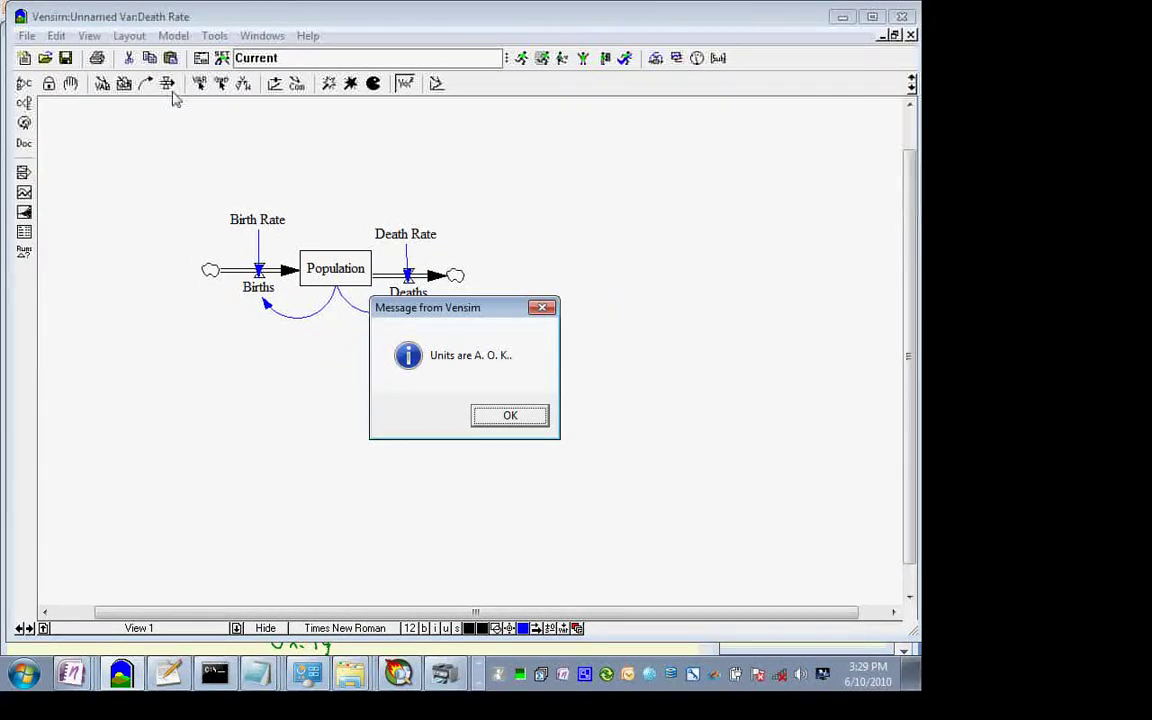
pyautogui.press('Return')
# Step: Change Birth Rate's units to 1 to introduce a deliberate units mismatch
pyautogui.click(267, 225)
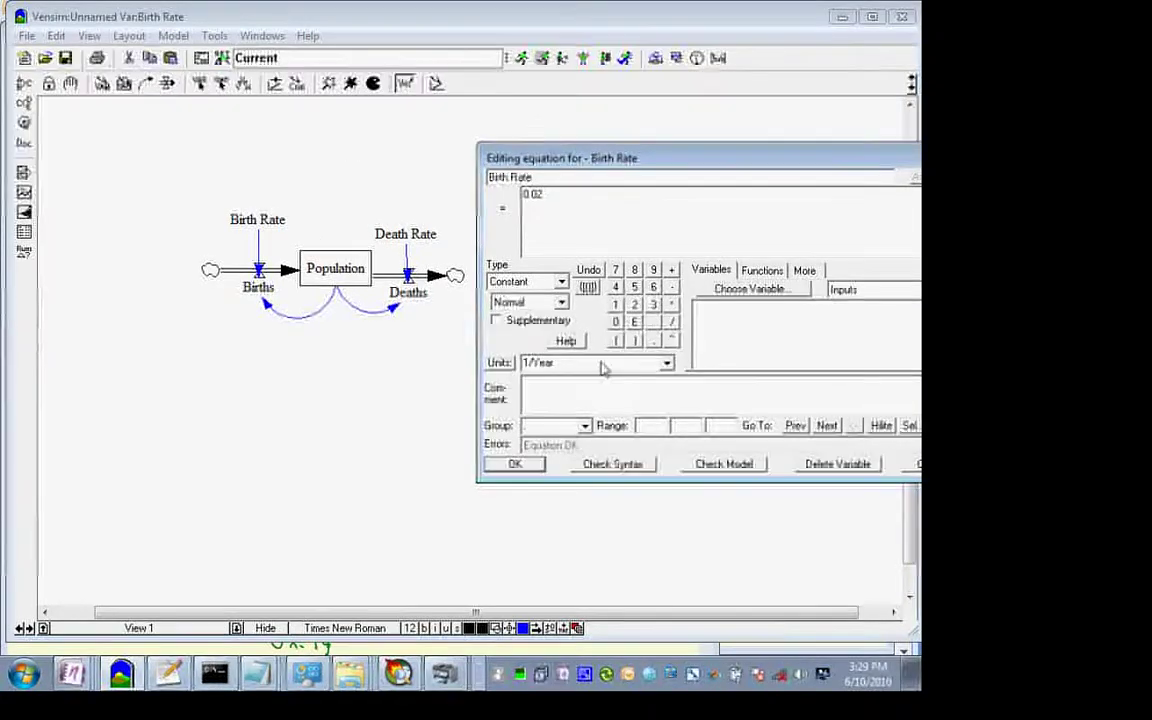
pyautogui.click(603, 368)
pyautogui.click(603, 368)
pyautogui.press('BackSpace')
pyautogui.press('BackSpace')
pyautogui.press('BackSpace')
pyautogui.press('BackSpace')
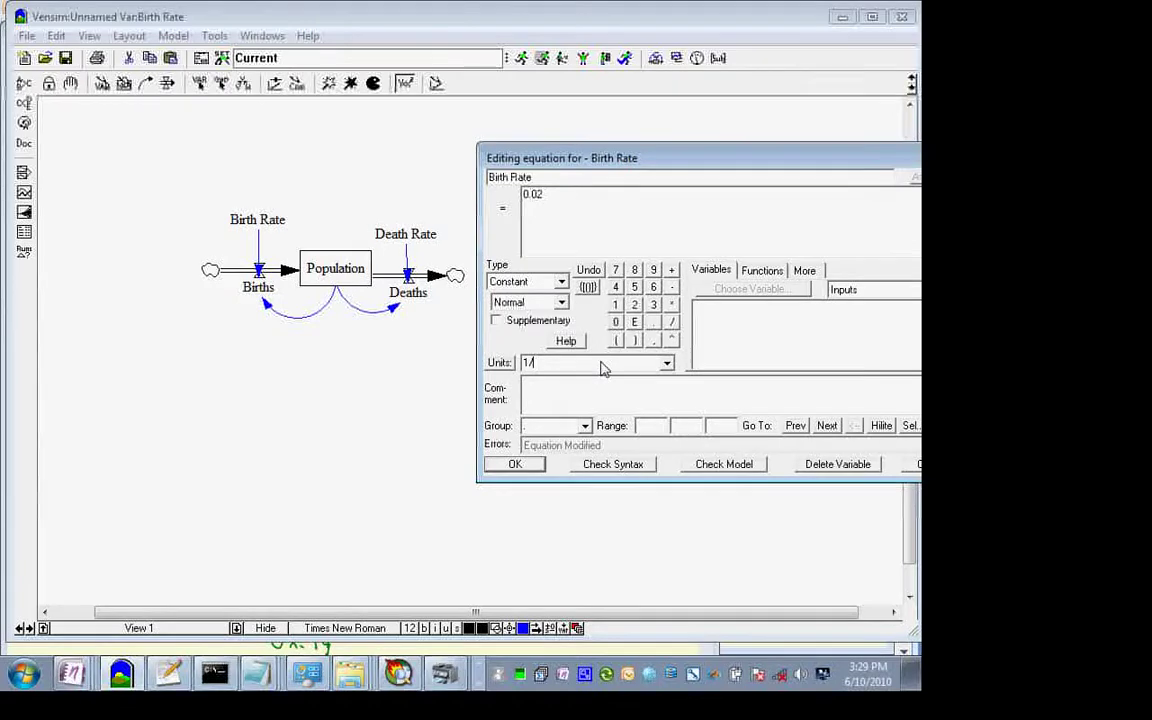
pyautogui.press('BackSpace')
pyautogui.press('Return')
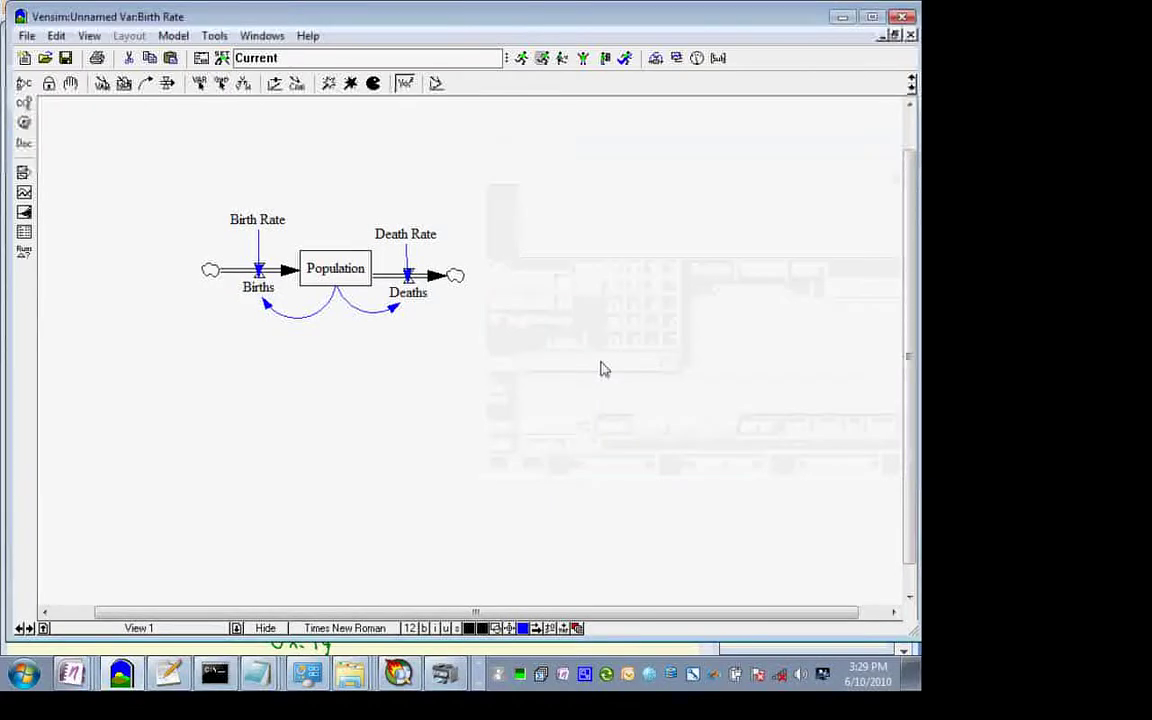
# Step: Run the units check again without saving the sketch, read the error report for Births to its end, and close it
pyautogui.click(170, 38)
pyautogui.click(170, 104)
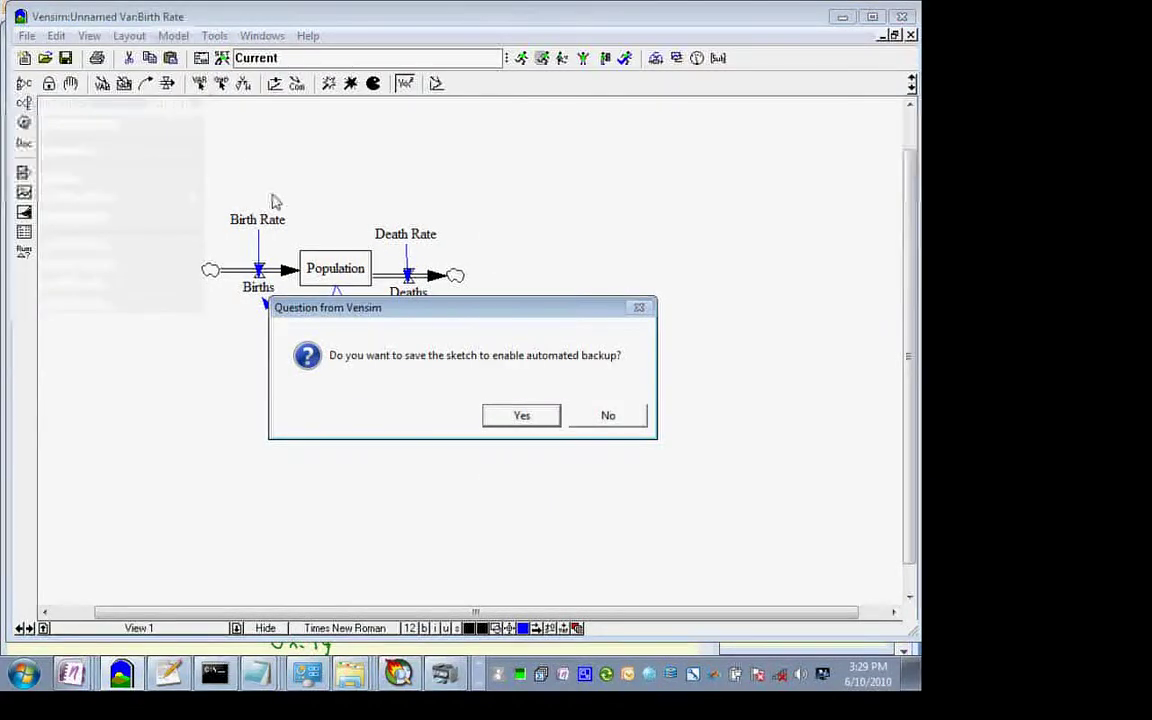
pyautogui.press('Tab')
pyautogui.press('Return')
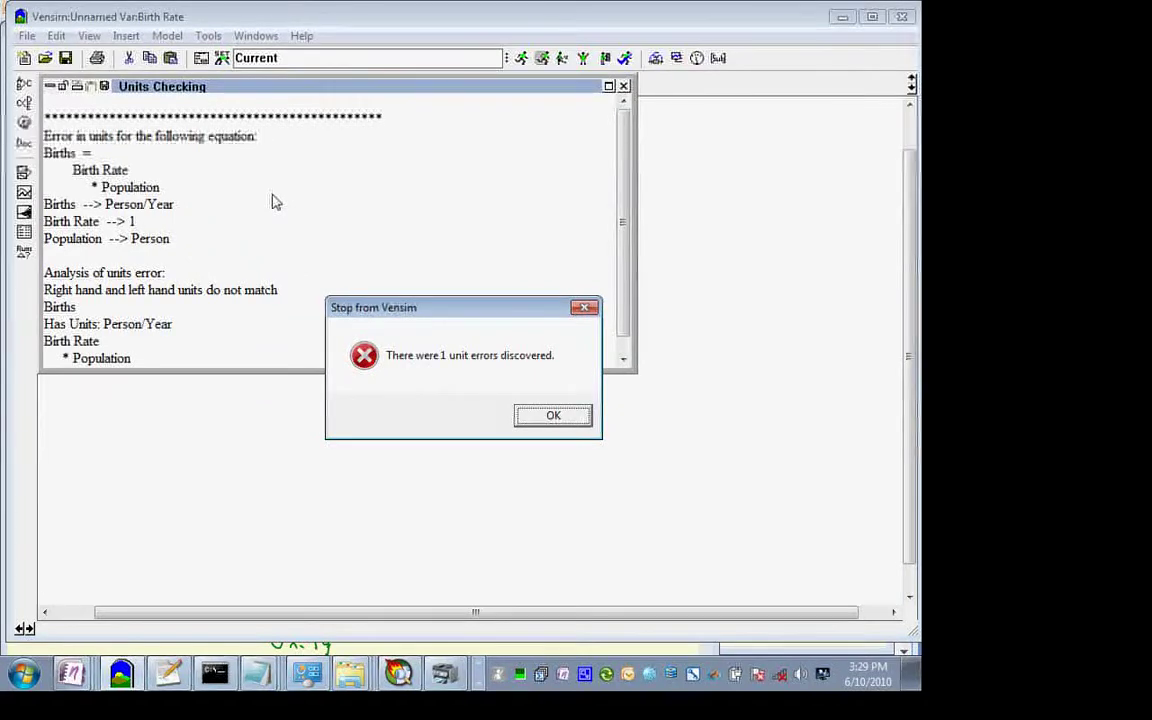
pyautogui.press('Return')
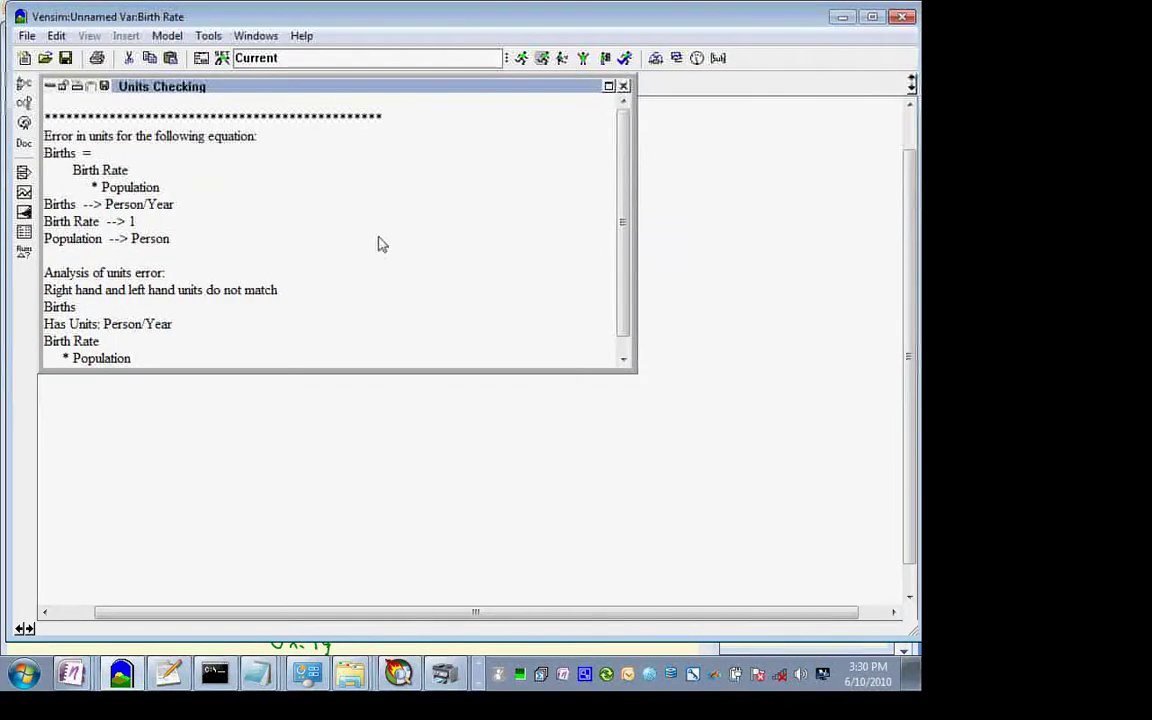
pyautogui.click(623, 357)
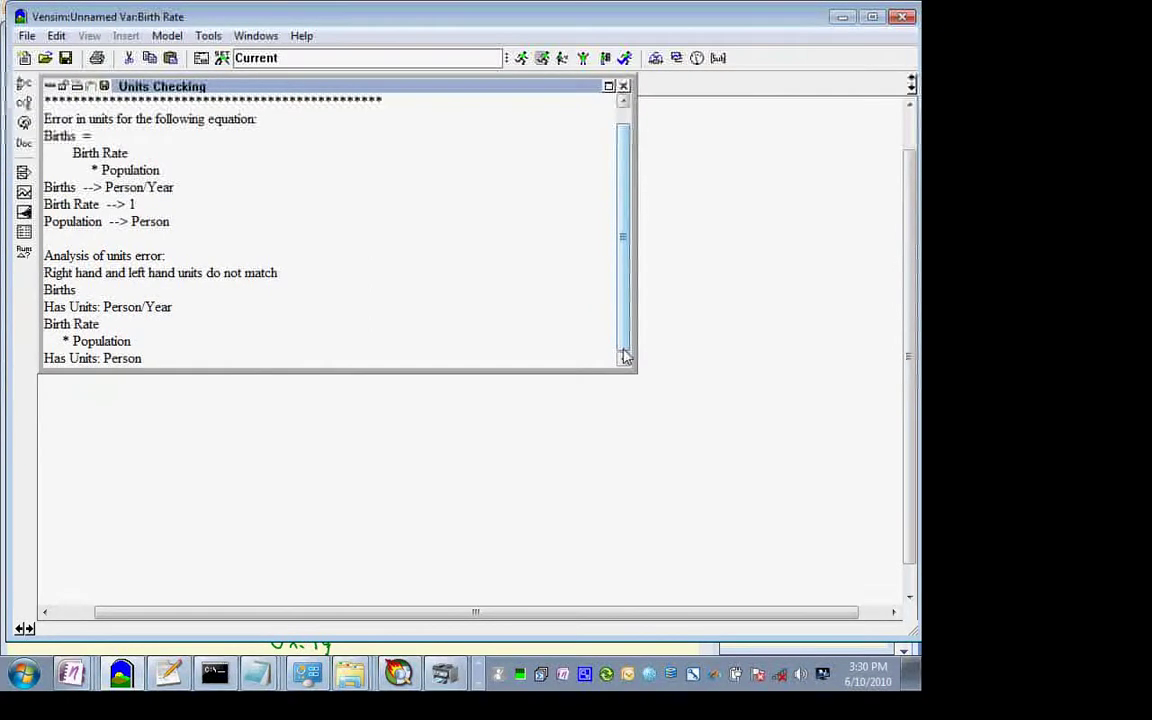
pyautogui.click(624, 87)
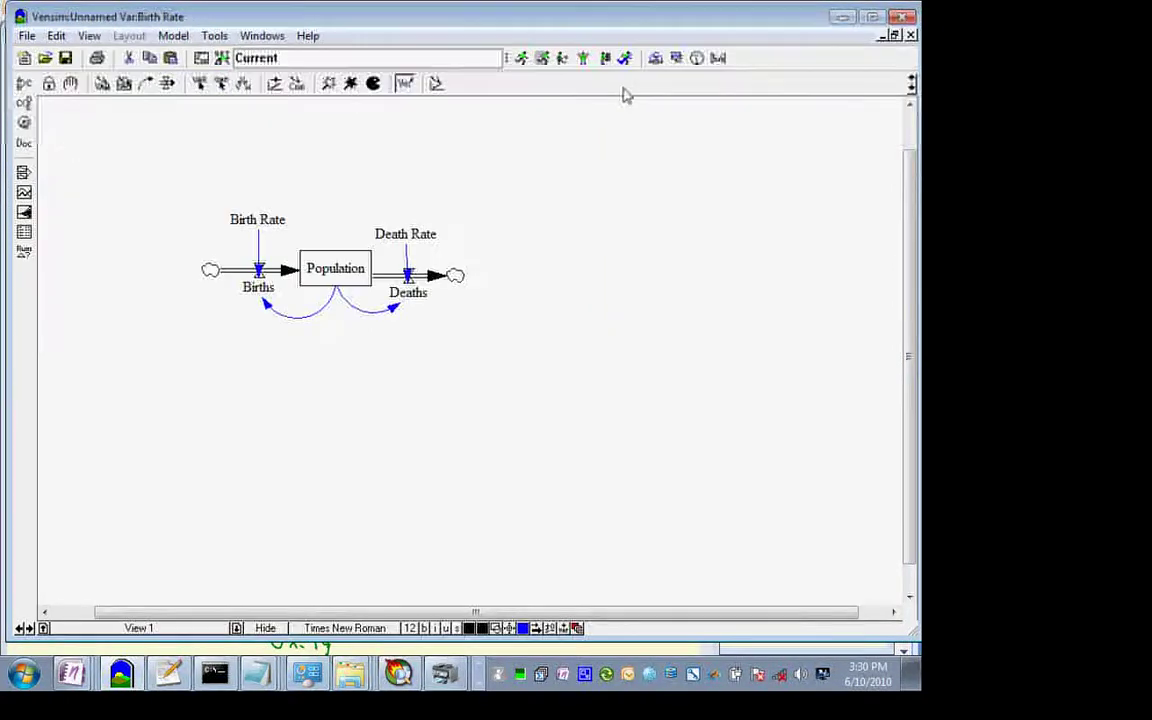
# Step: Change Birth Rate's units back to 1/Year, leaving the Death Rate equation as it is
pyautogui.click(400, 238)
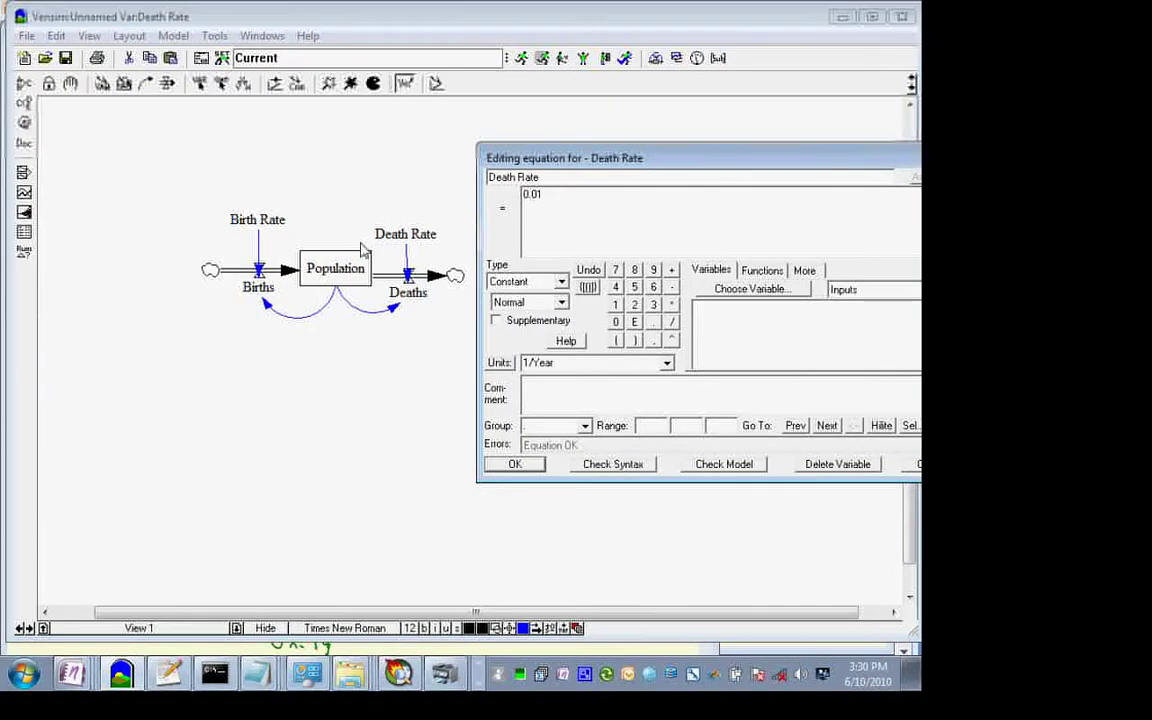
pyautogui.press('Return')
pyautogui.click(255, 222)
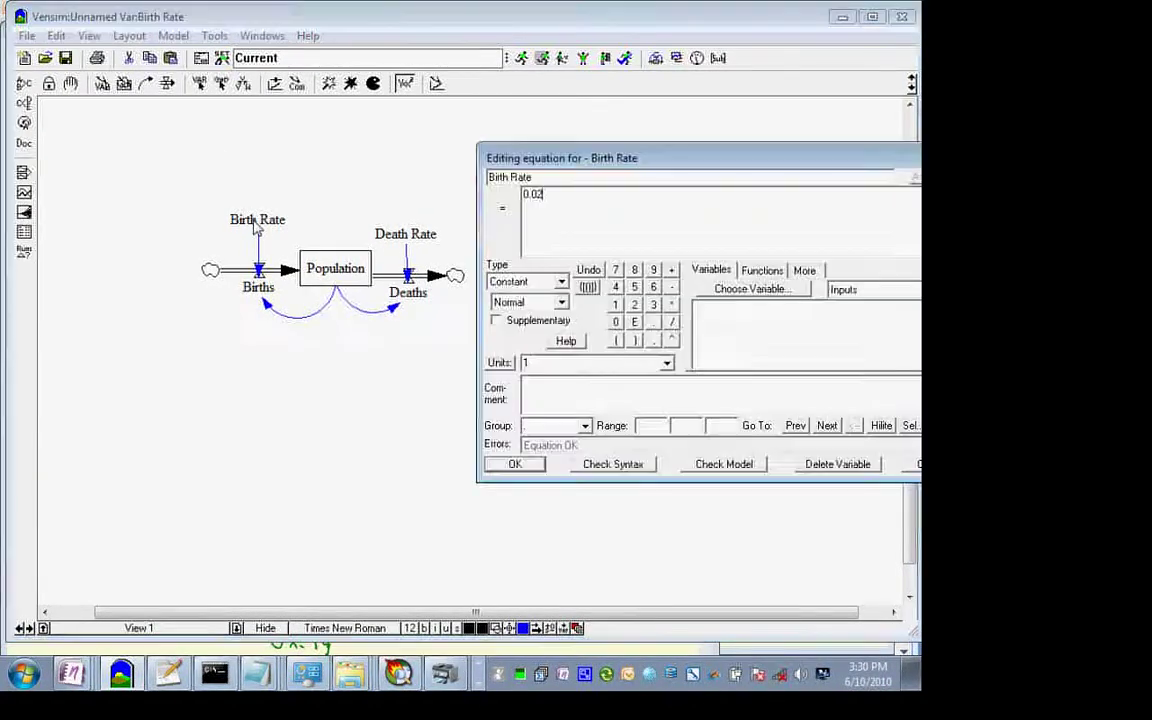
pyautogui.click(577, 364)
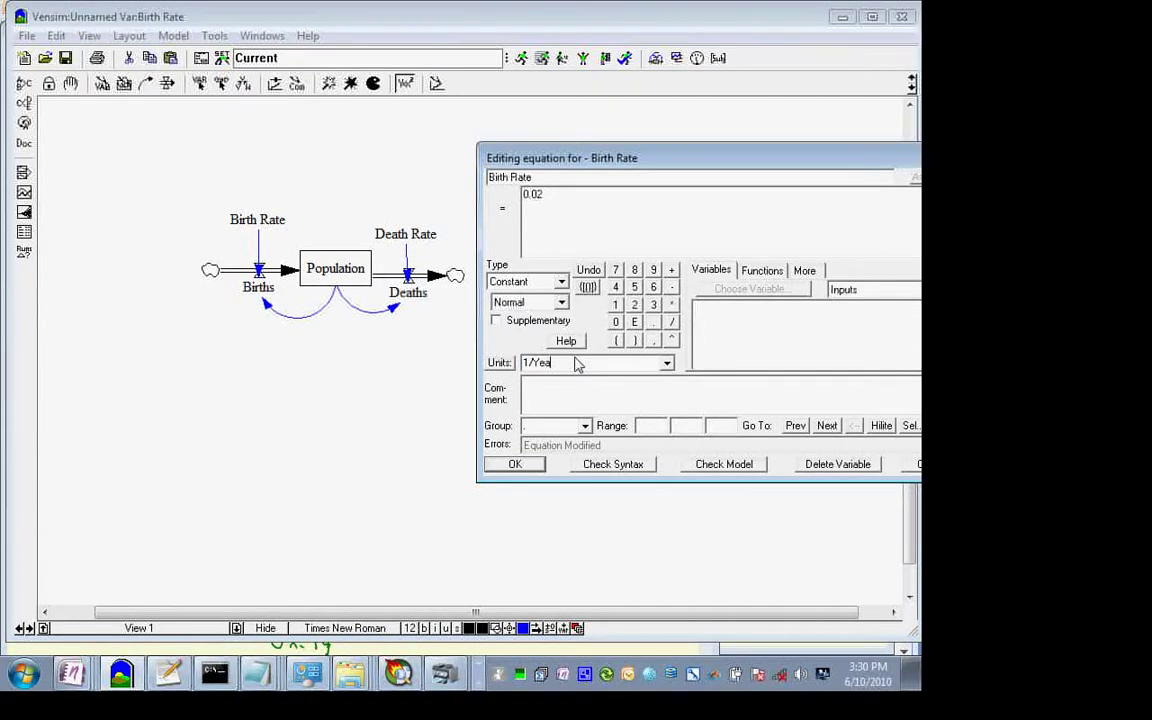
pyautogui.press('Return')
# Step: Set the model's units for time to Month in the model settings, without saving the sketch
pyautogui.click(172, 36)
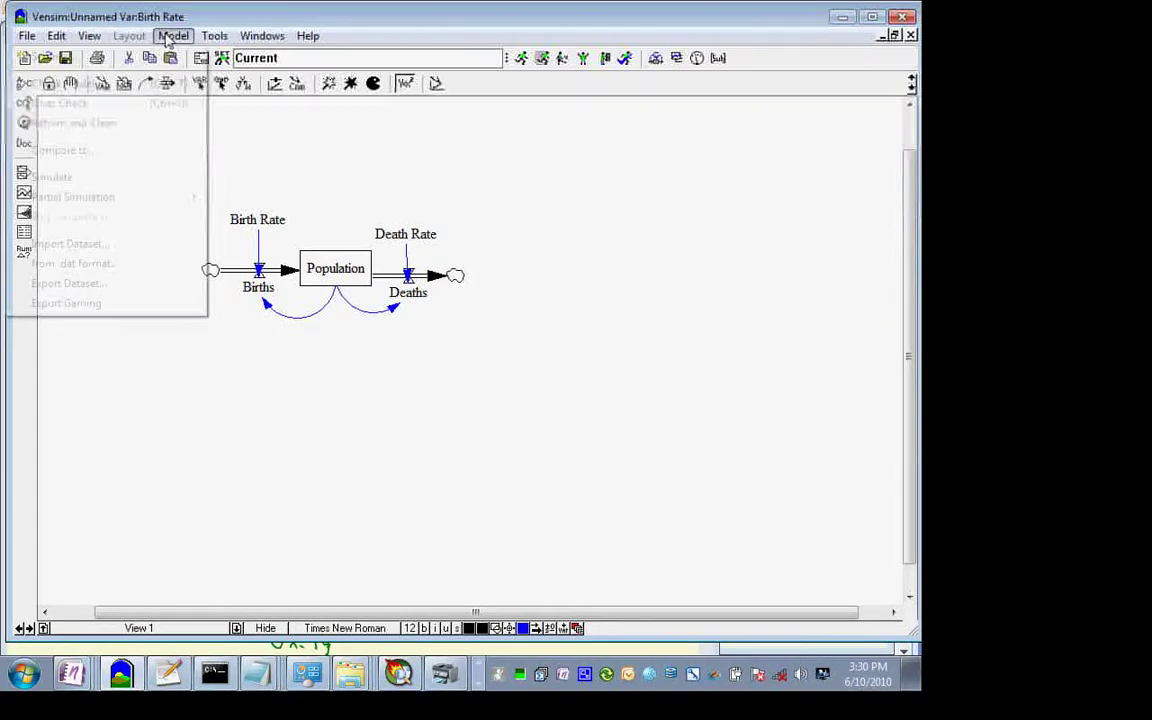
pyautogui.click(147, 178)
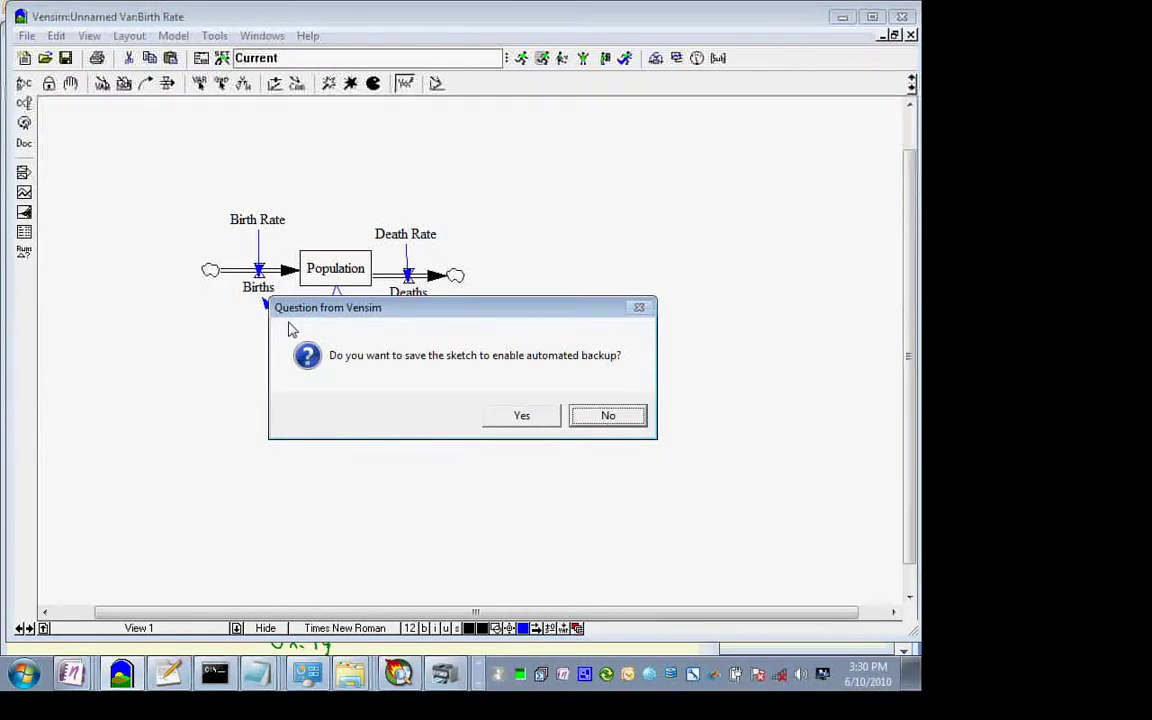
pyautogui.press('Return')
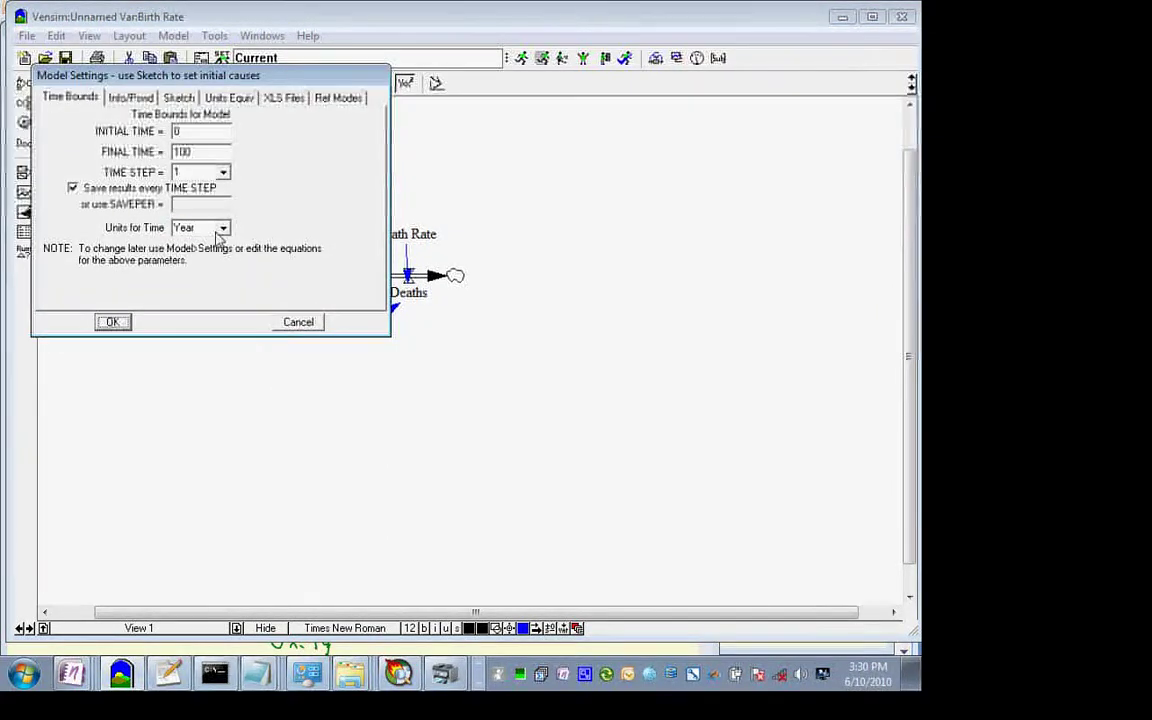
pyautogui.click(222, 228)
pyautogui.moveTo(229, 278)
pyautogui.mouseDown()
pyautogui.moveTo(229, 298)
pyautogui.moveTo(229, 270)
pyautogui.mouseUp()
pyautogui.click(212, 268)
pyautogui.press('BackSpace')
pyautogui.write('Mon')
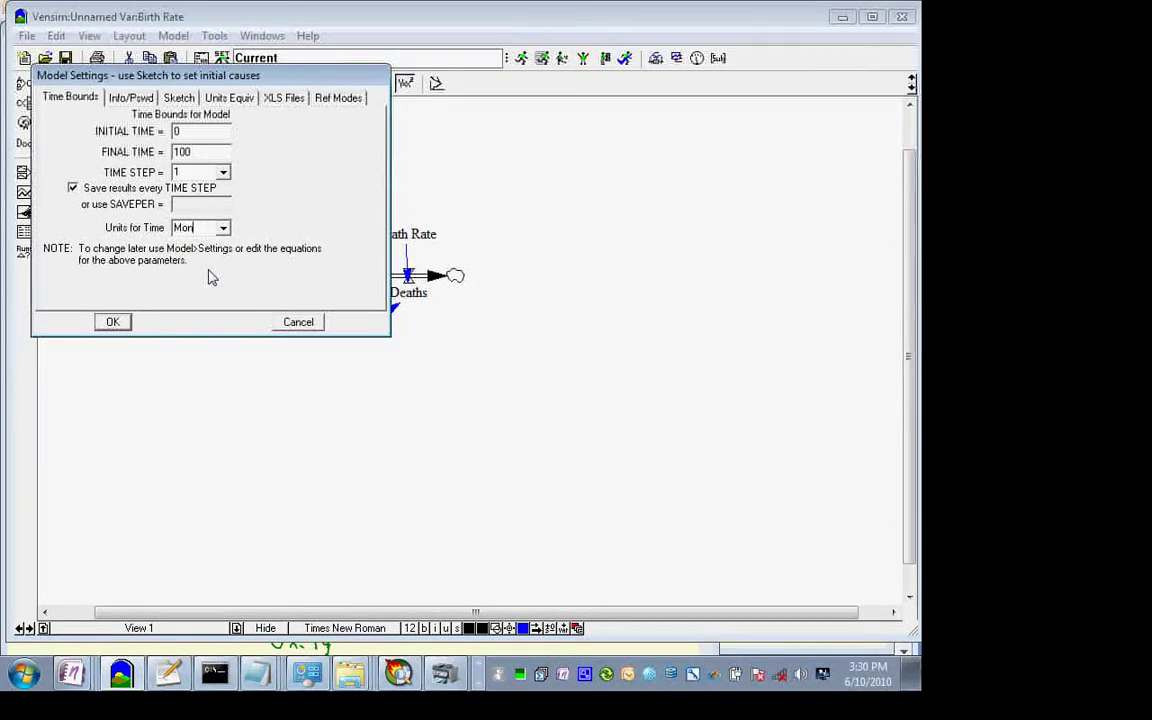
pyautogui.press('Return')
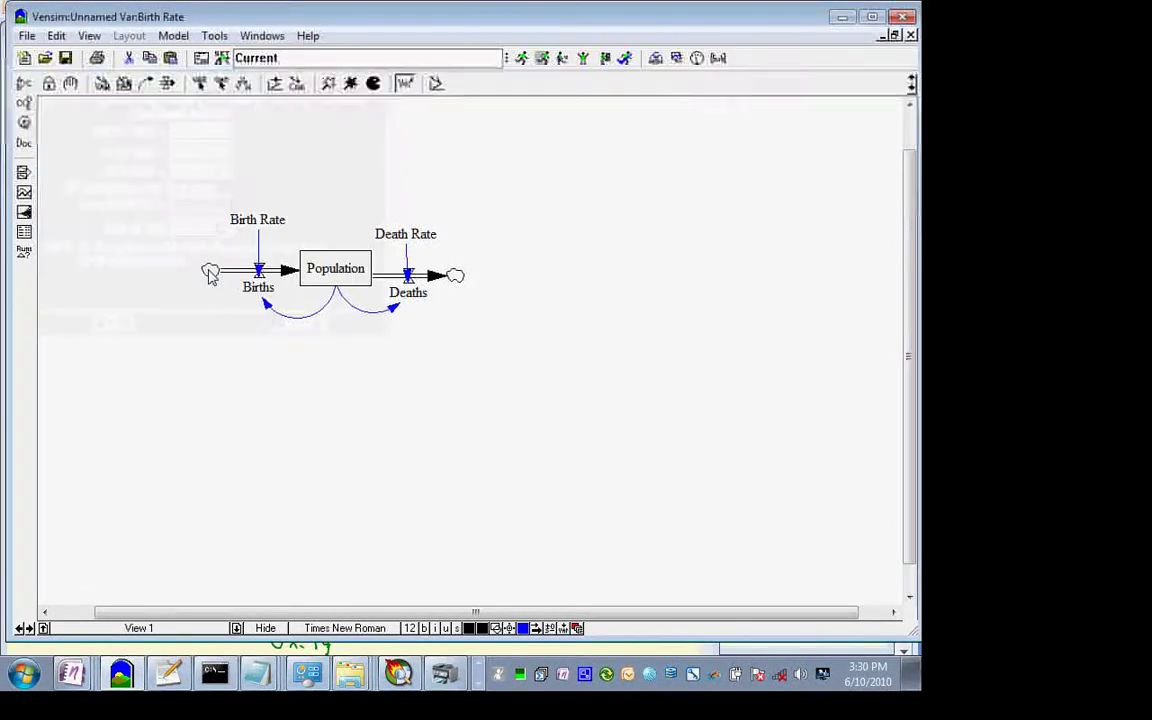
# Step: Run the units check without saving the sketch, and enlarge the report to read the full error analysis for Population
pyautogui.click(173, 36)
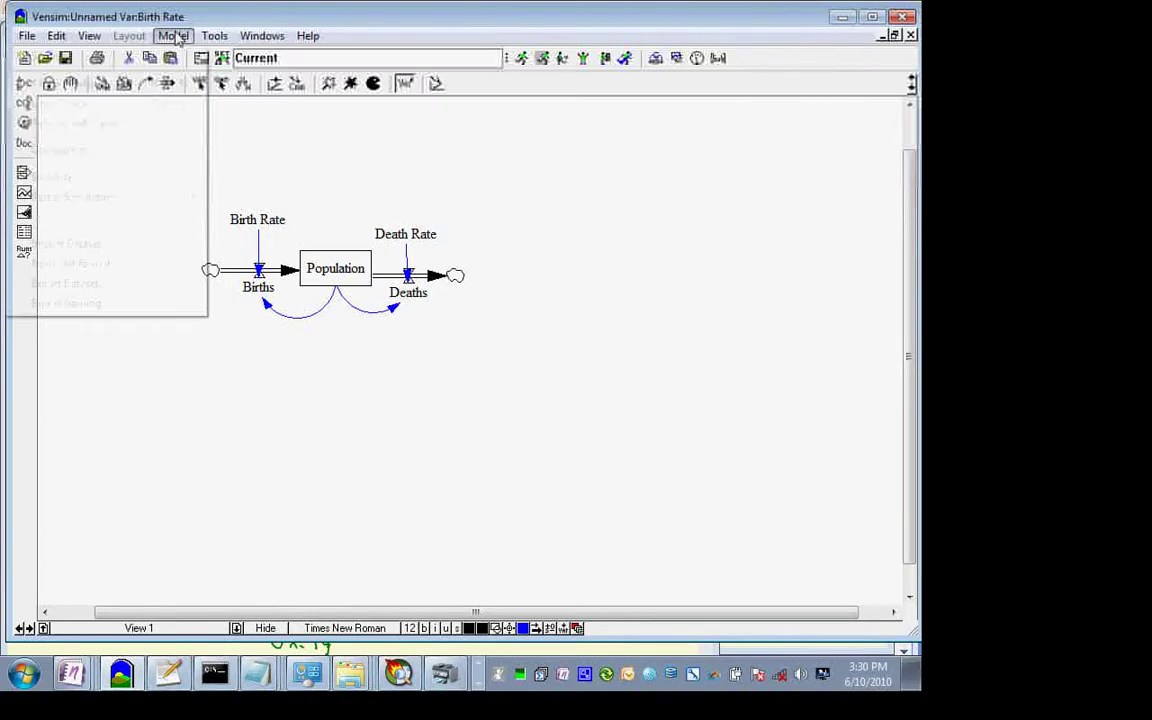
pyautogui.click(172, 104)
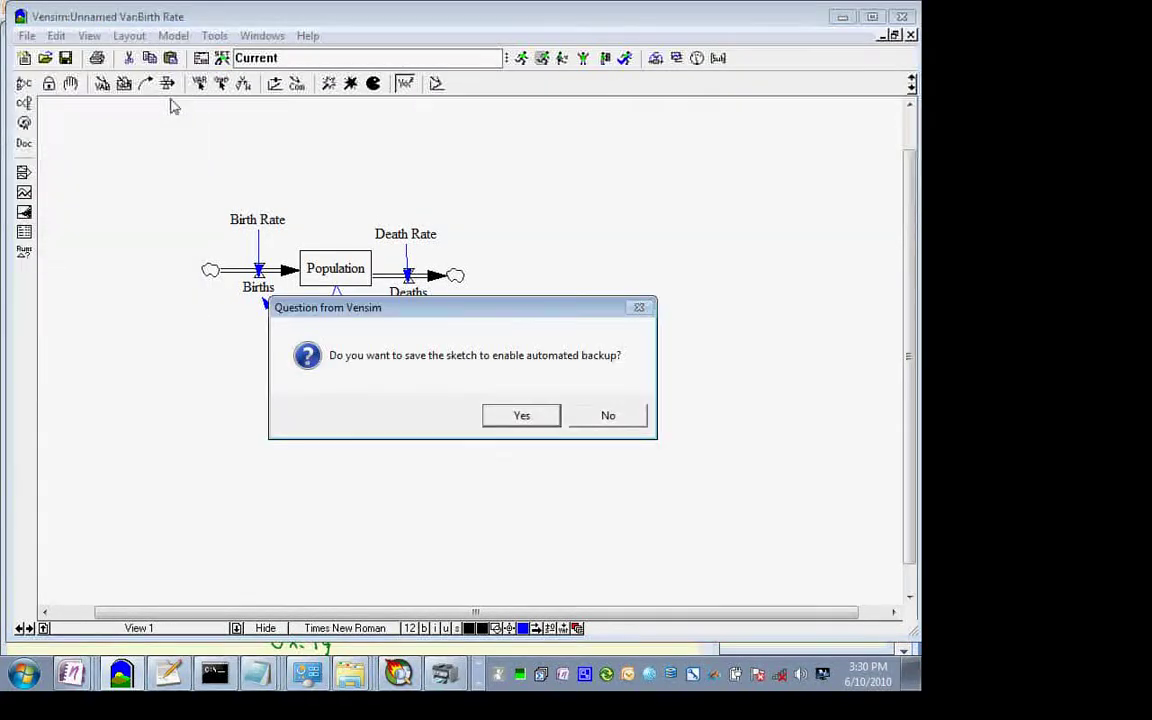
pyautogui.press('Tab')
pyautogui.press('Return')
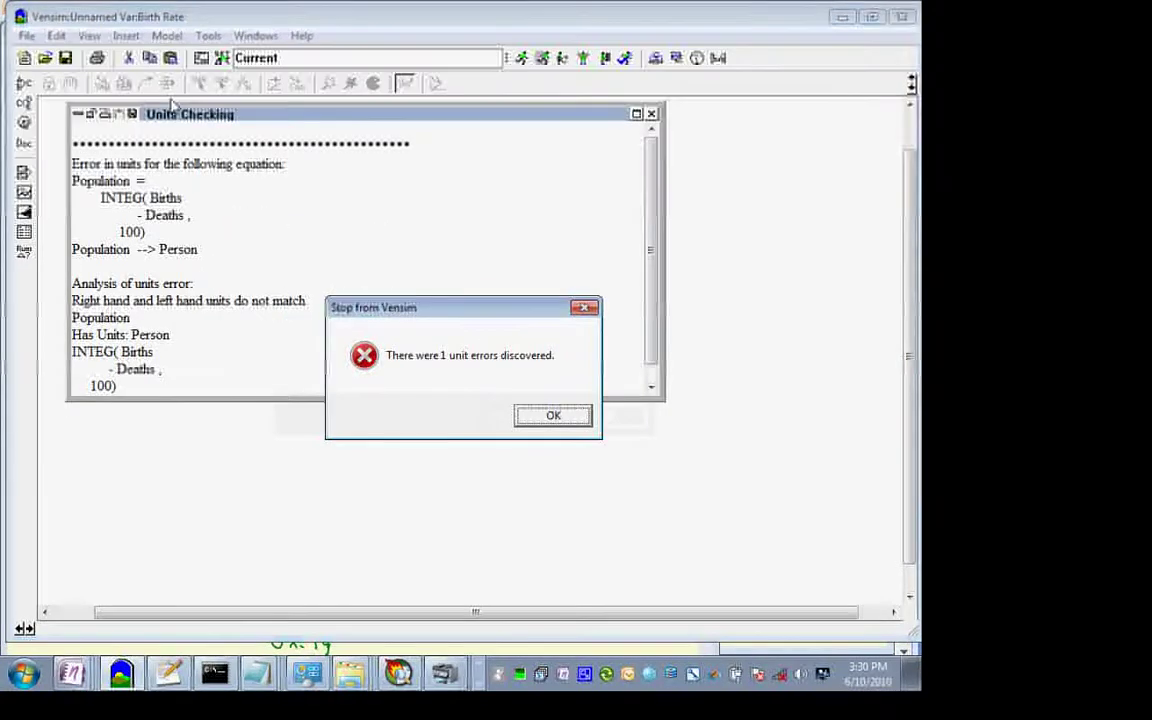
pyautogui.press('Return')
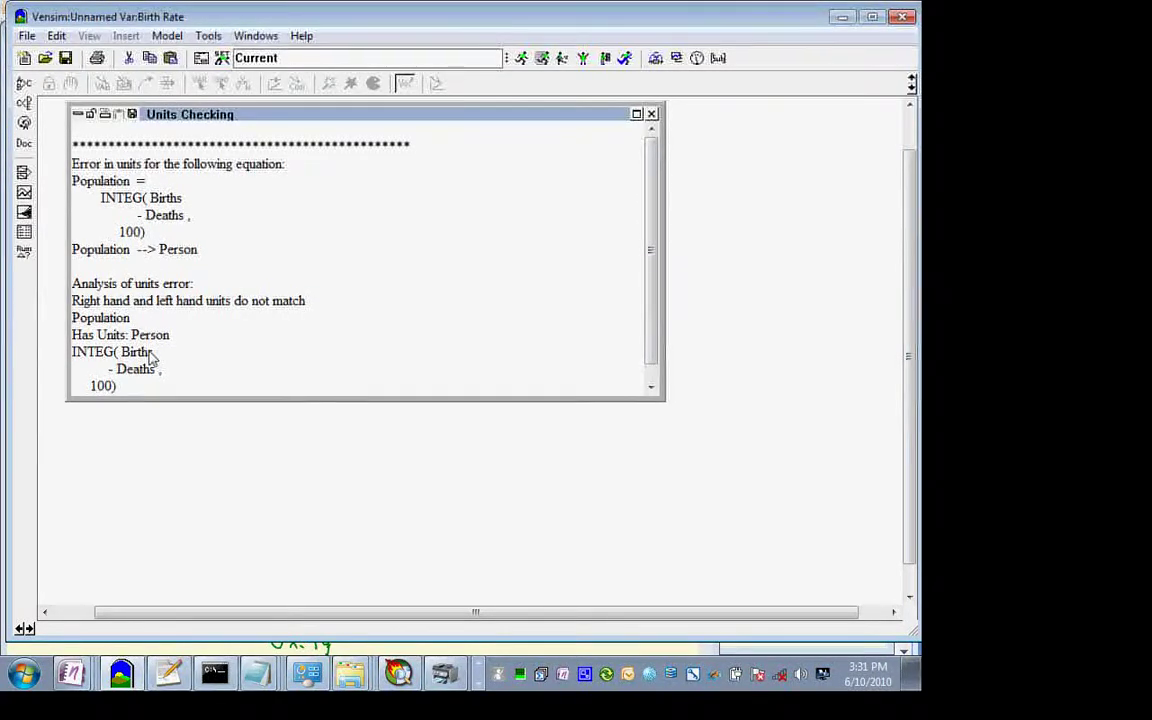
pyautogui.moveTo(167, 400); pyautogui.dragTo(166, 585)
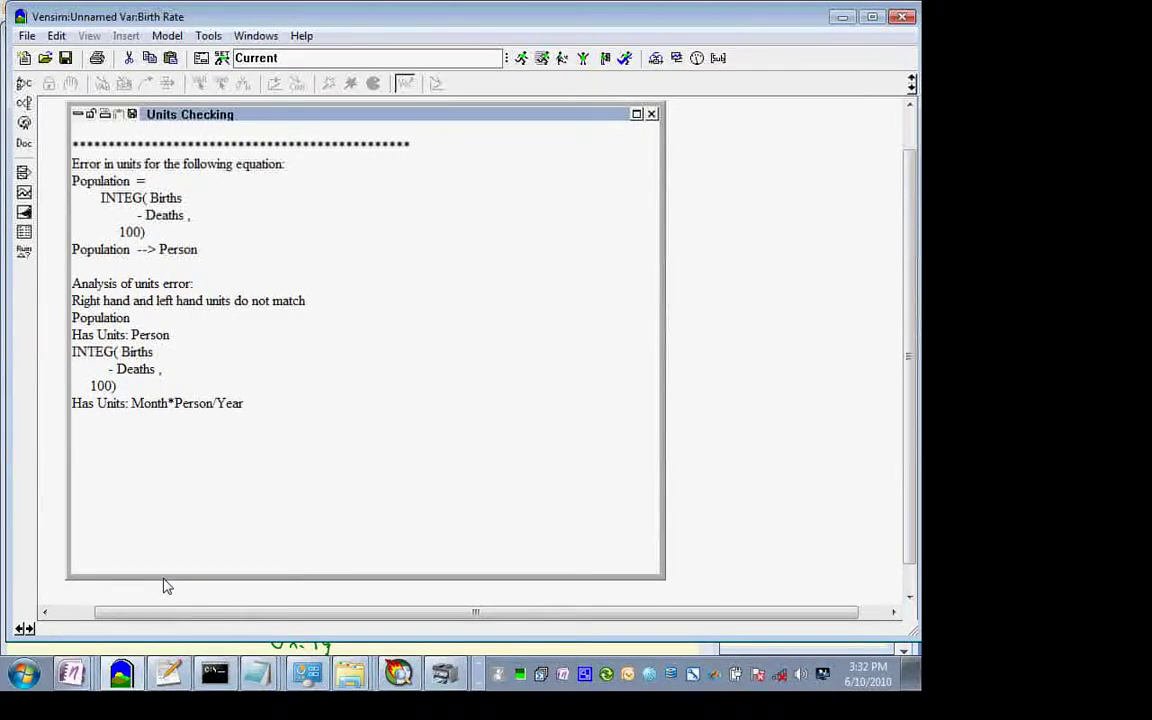
# Step: Review the time bounds and time units in the model settings, cancel without changes, and close the units report
pyautogui.click(164, 37)
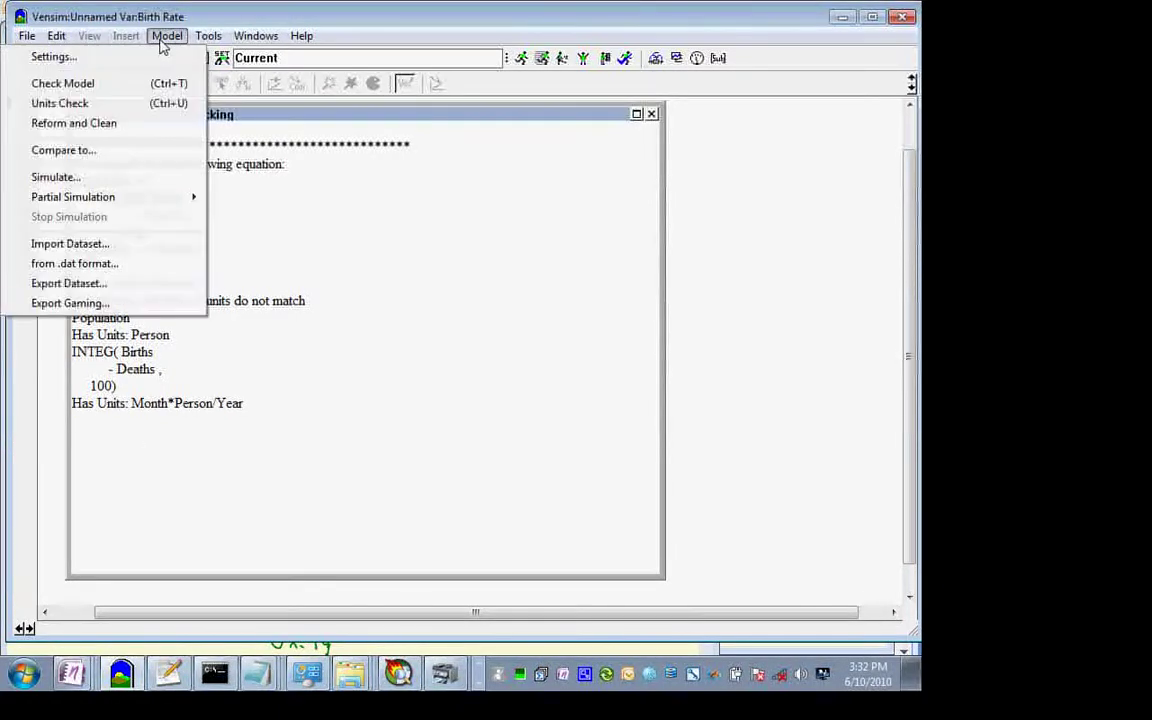
pyautogui.click(136, 58)
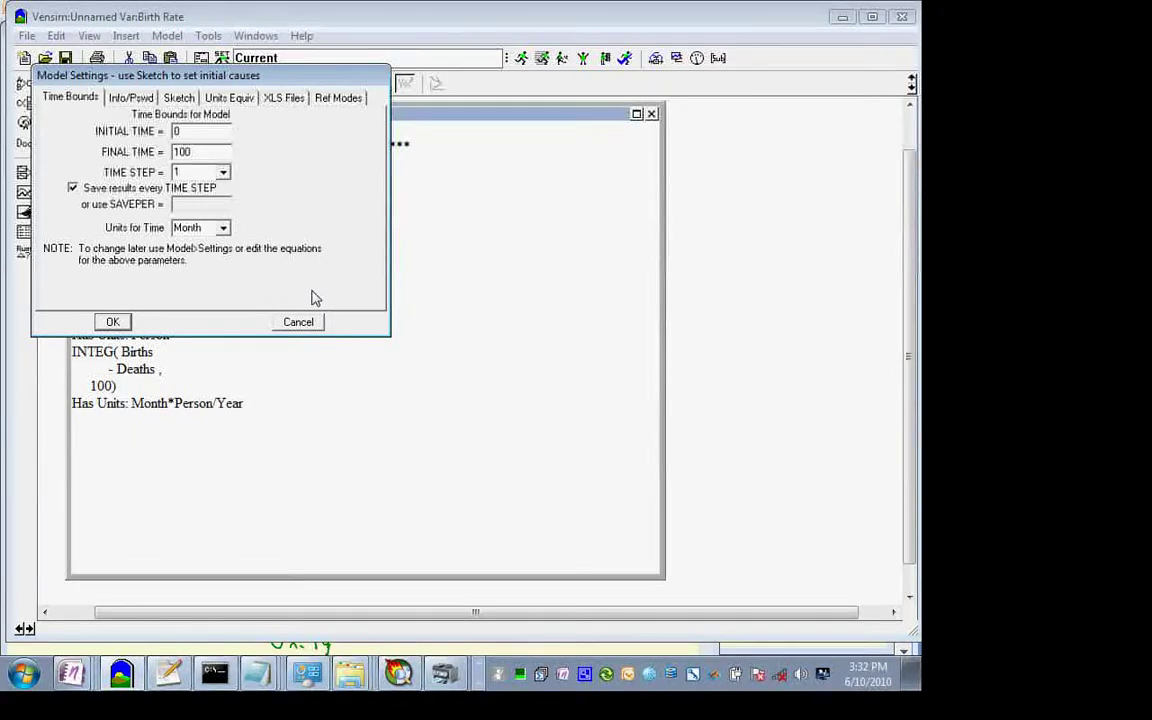
pyautogui.click(298, 322)
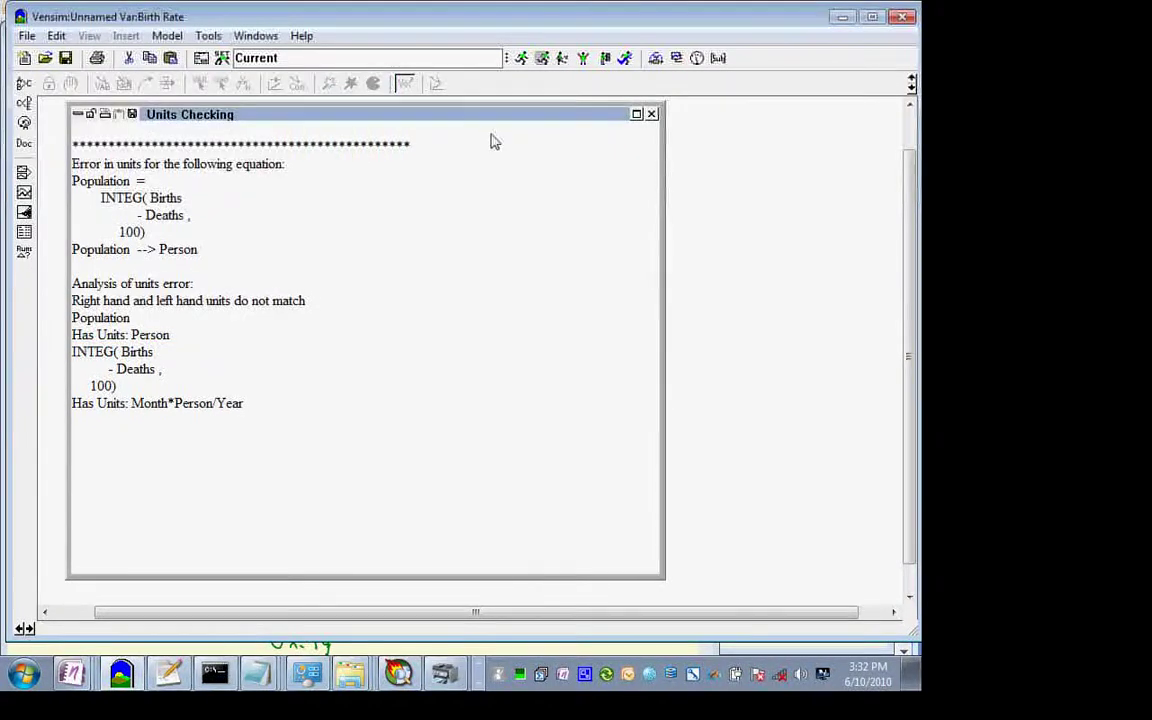
pyautogui.click(651, 115)
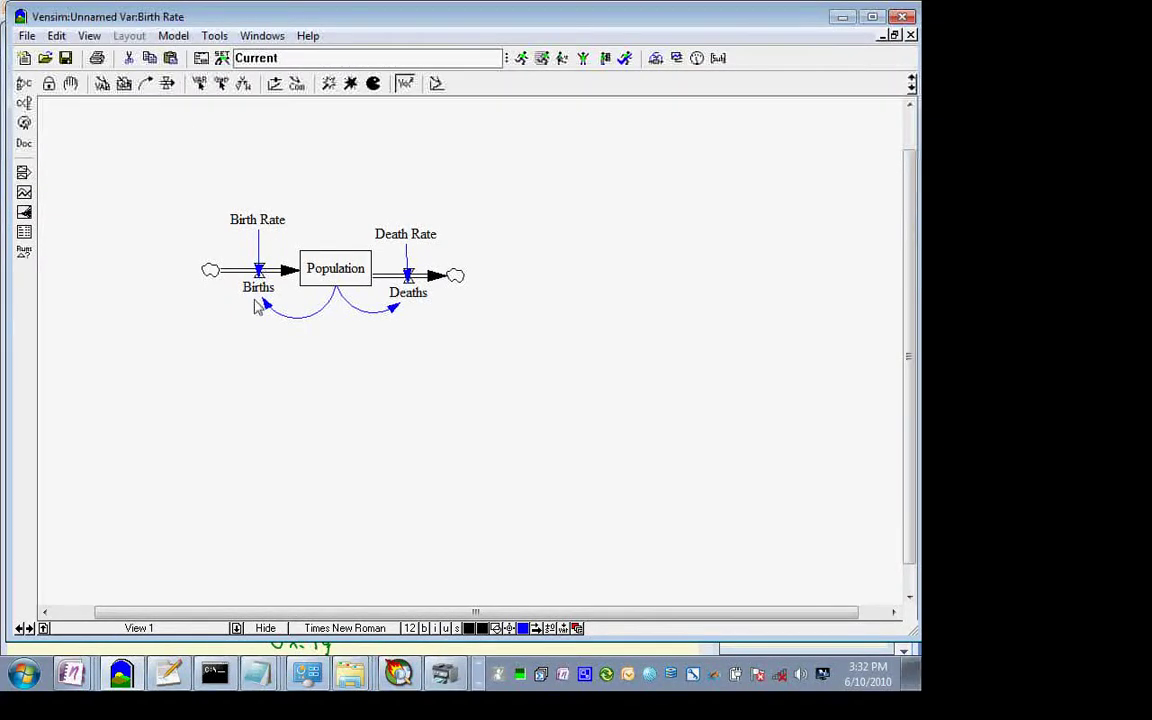
pyautogui.moveTo(266, 301)
pyautogui.rightClick(592, 677)
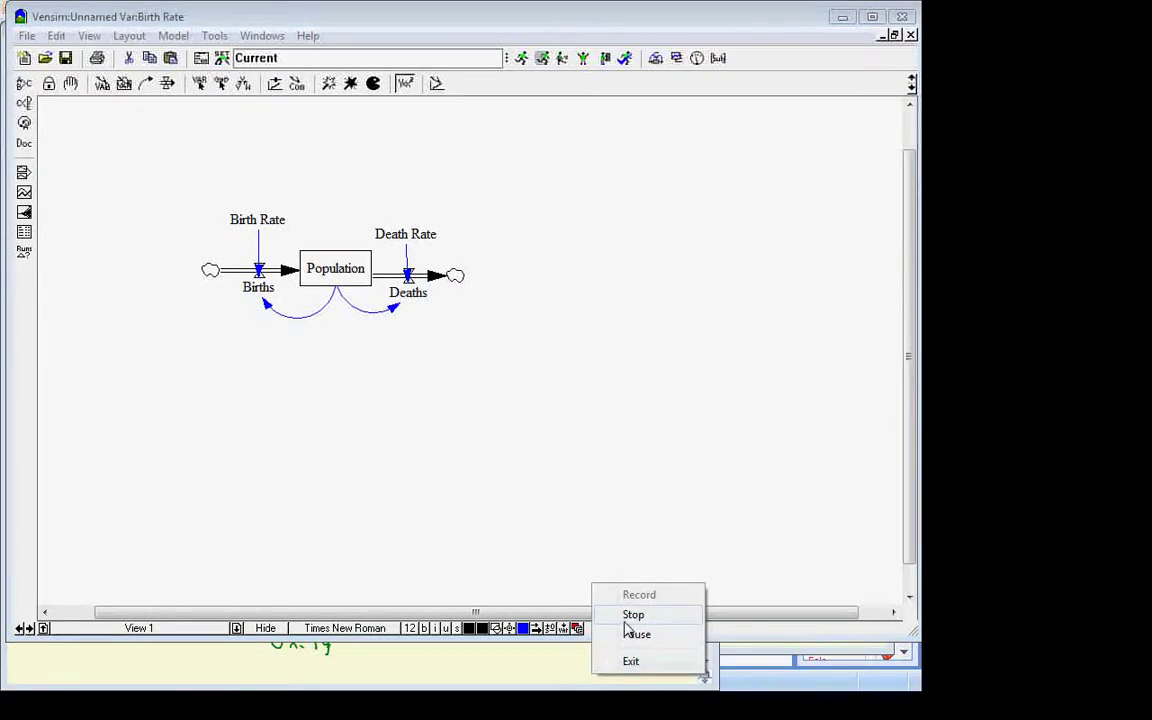